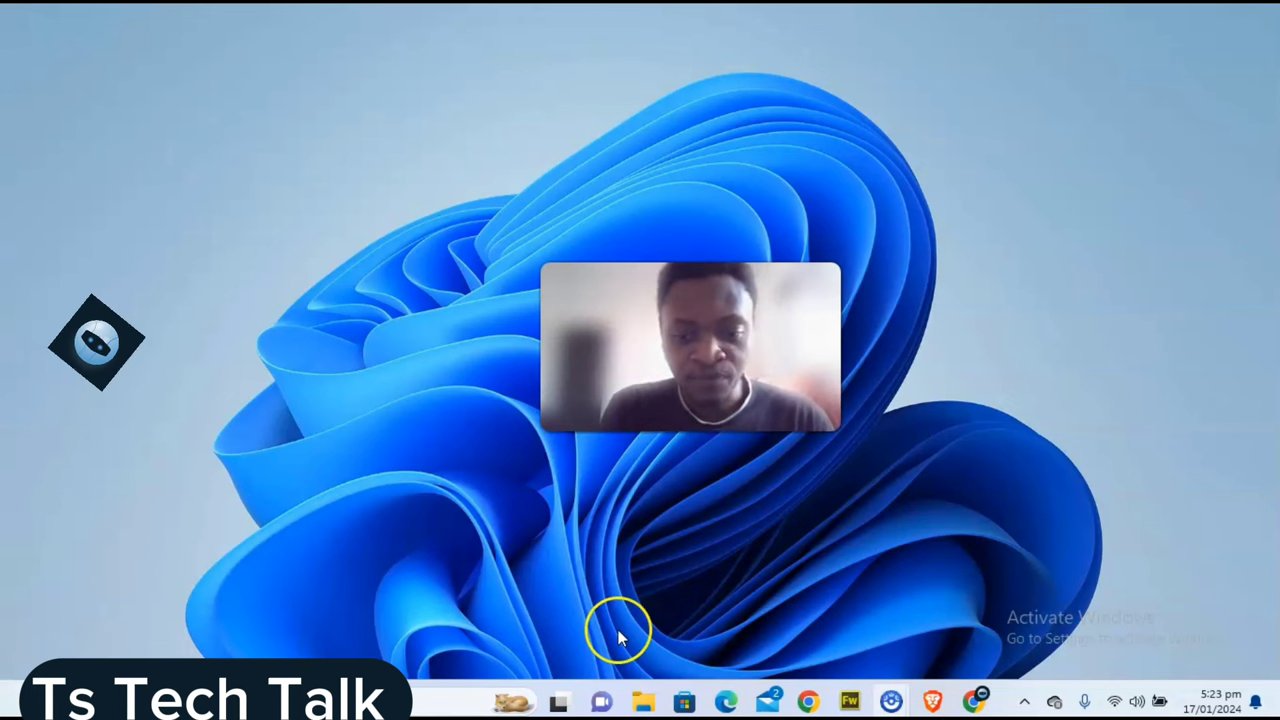
# Step: Switch to Chrome with the Leonardo.Ai home page and check when the daily tokens reset
pyautogui.click(978, 702)
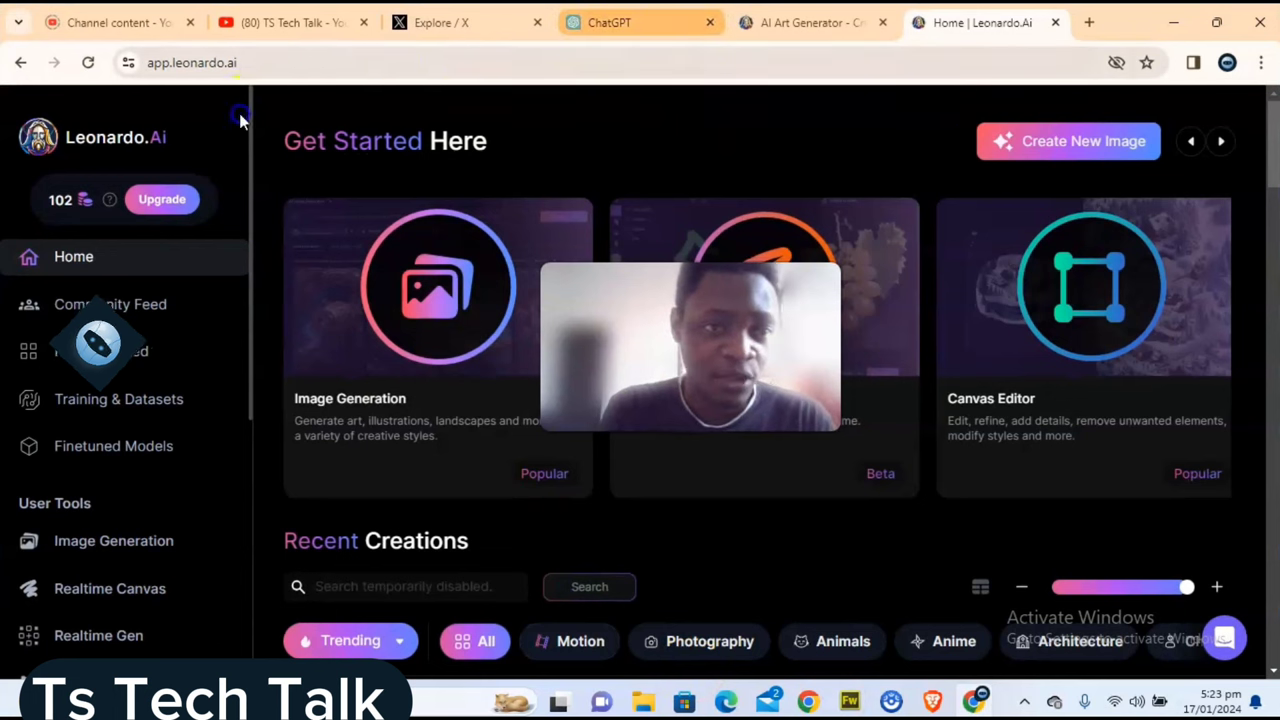
pyautogui.moveTo(302, 61); pyautogui.dragTo(170, 56)
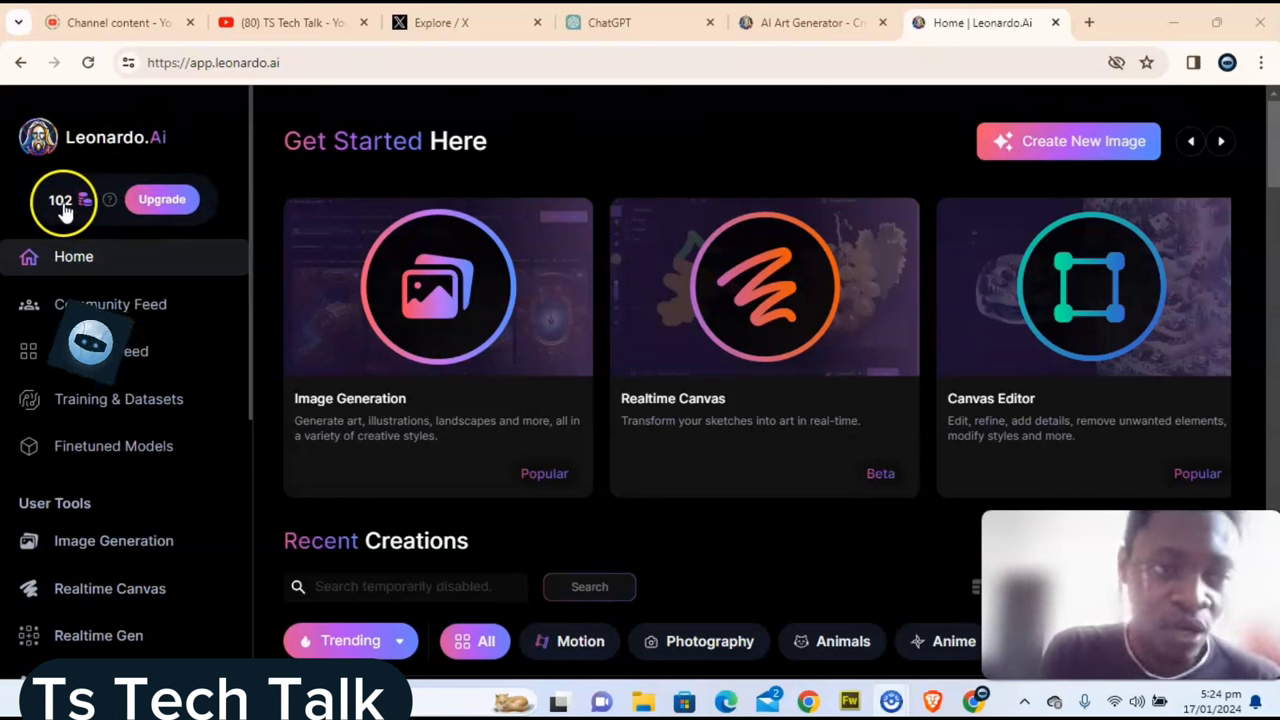
pyautogui.moveTo(109, 199)
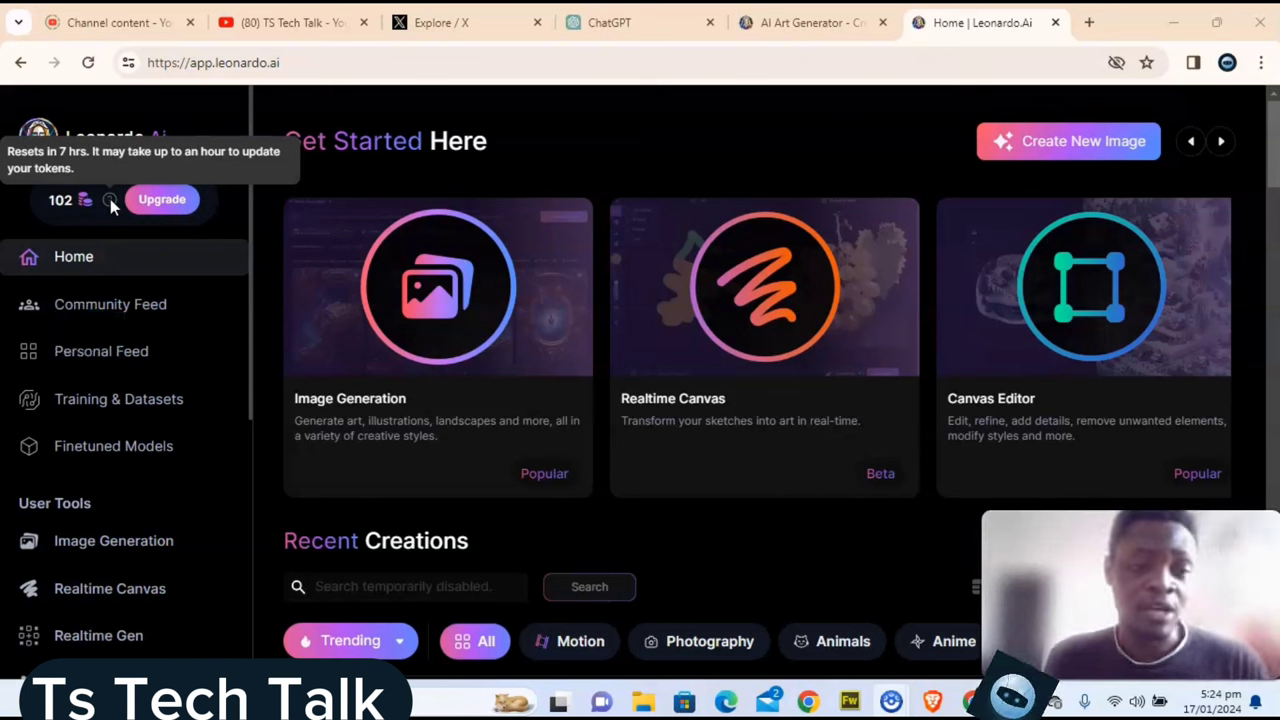
# Step: Review the Free and paid subscription plans on the upgrade page and return to the Leonardo.Ai home page
pyautogui.click(166, 203)
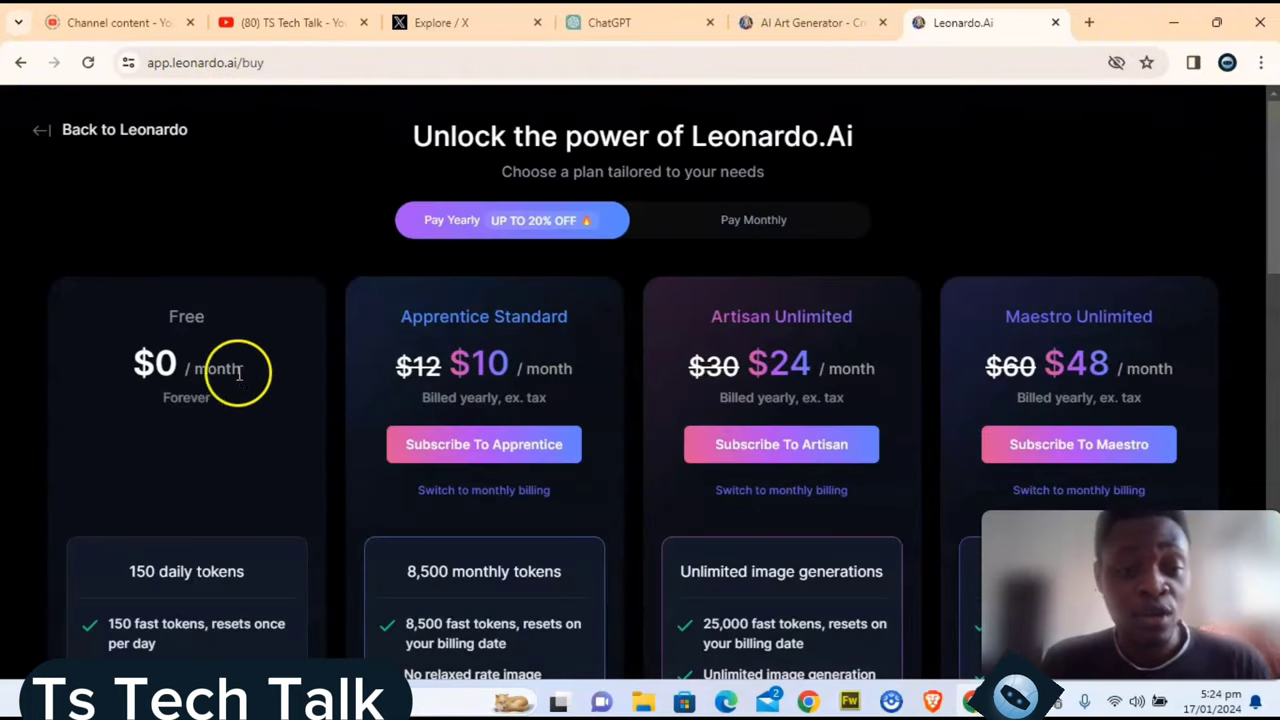
pyautogui.moveTo(240, 371); pyautogui.dragTo(204, 315)
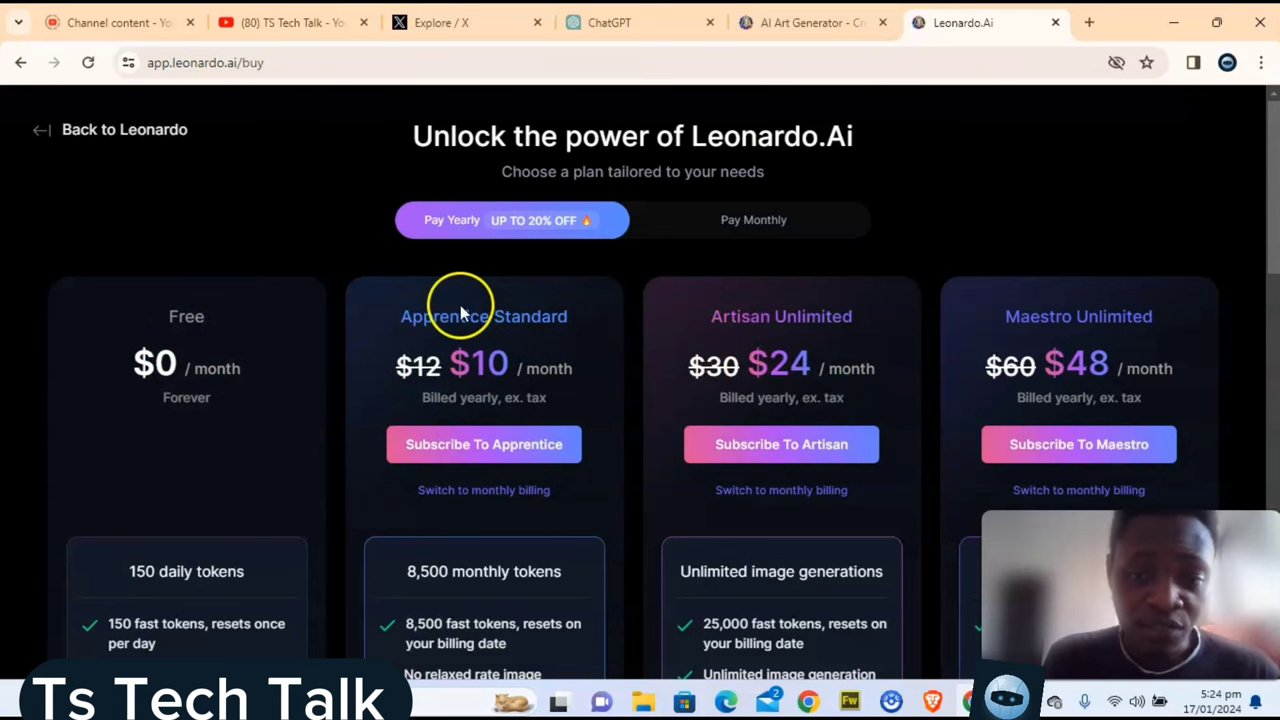
pyautogui.click(42, 134)
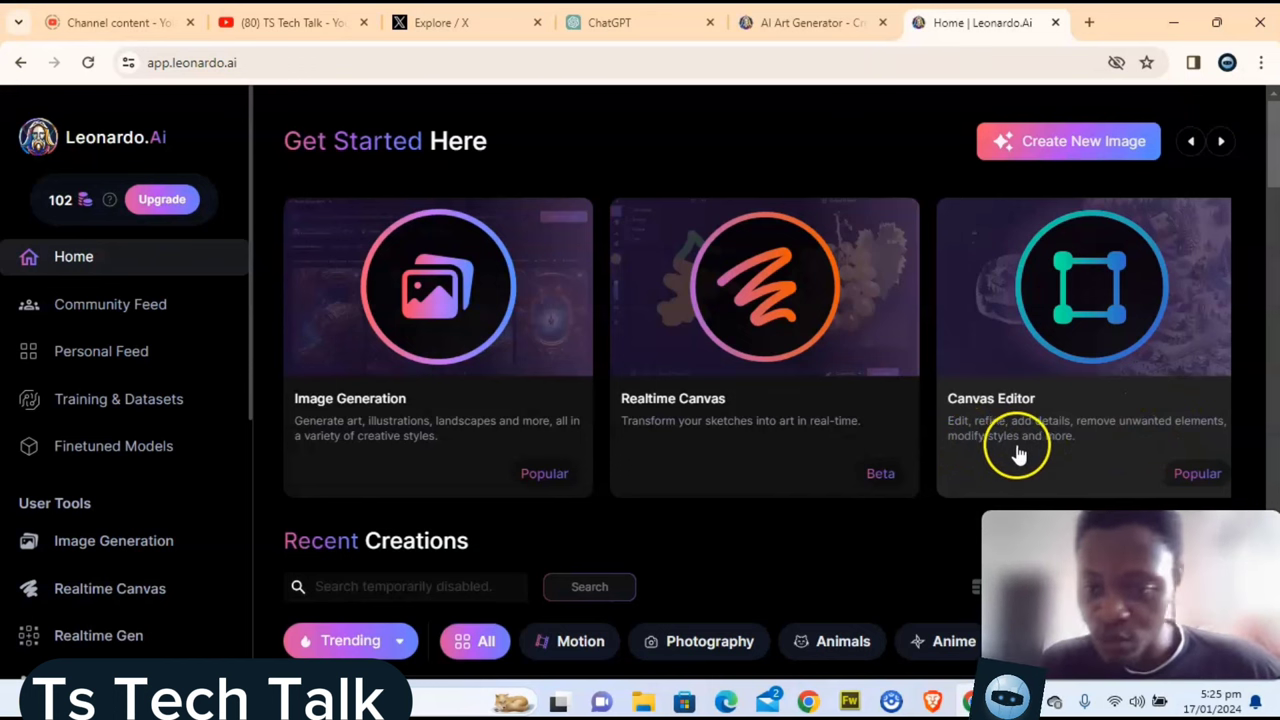
# Step: Look through the remaining Get Started tools on the home page and the images in the Community Feed
pyautogui.click(1224, 141)
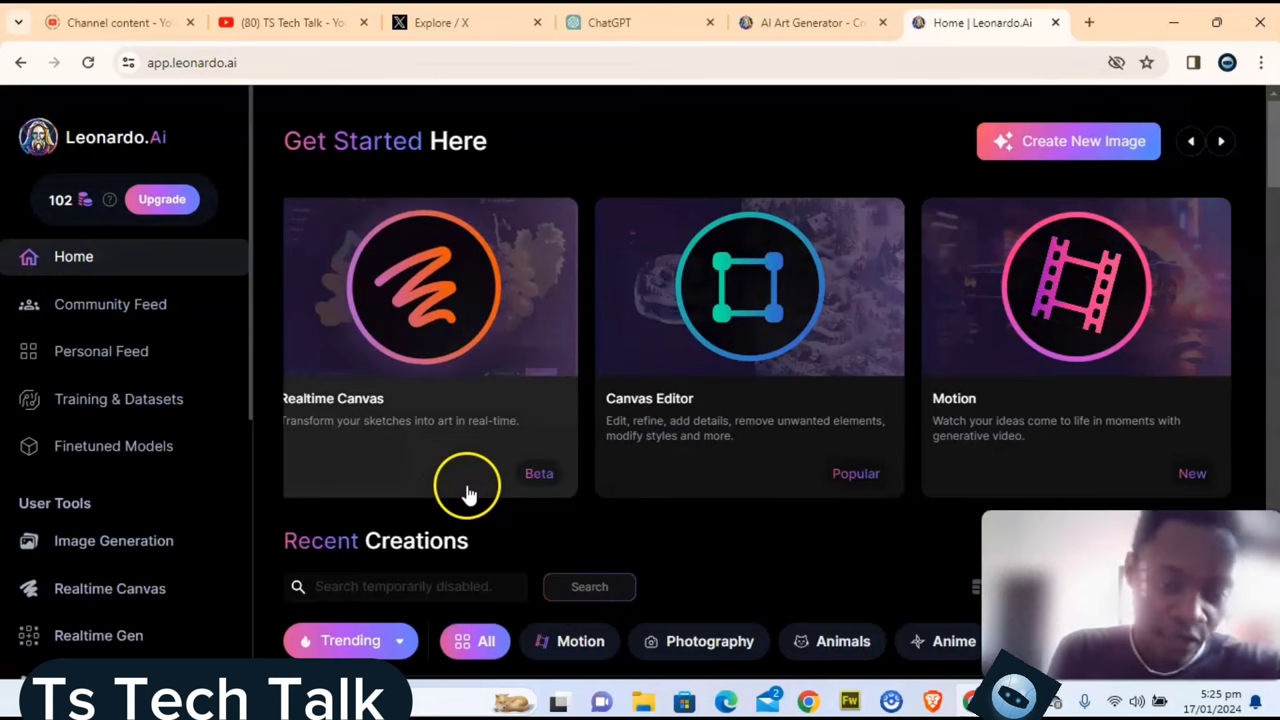
pyautogui.scroll(-2, 466, 490)
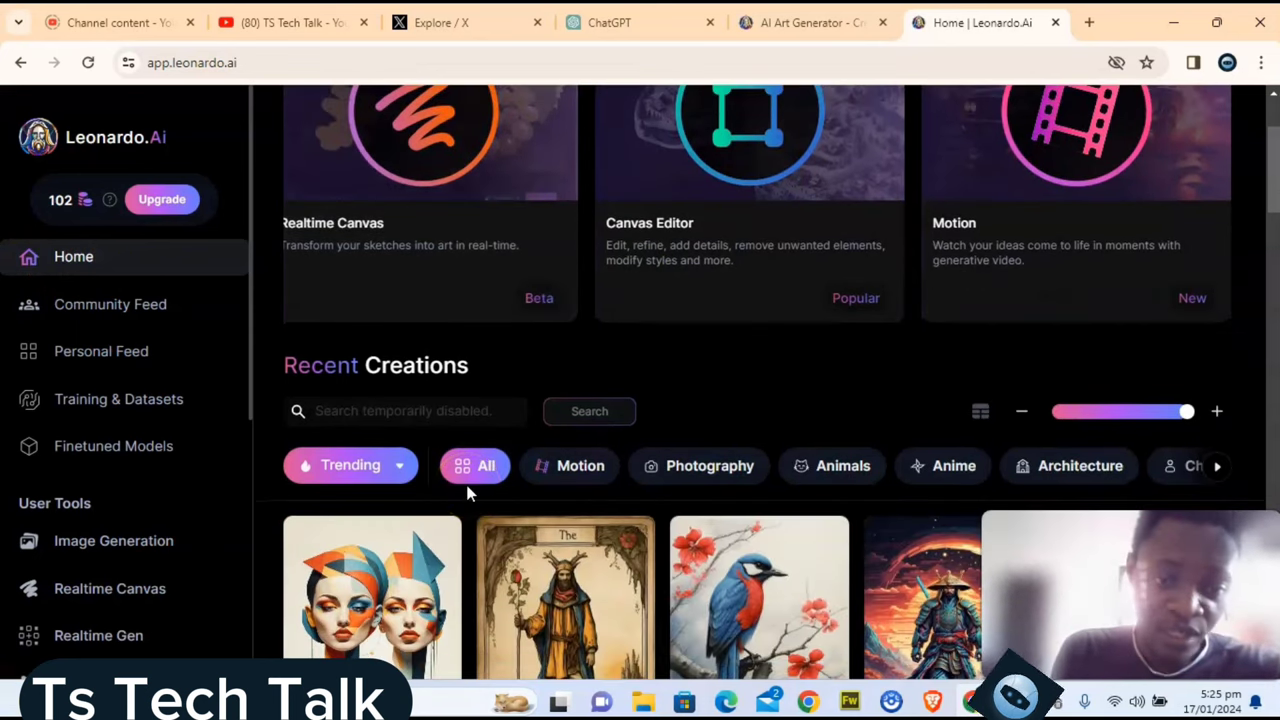
pyautogui.click(88, 306)
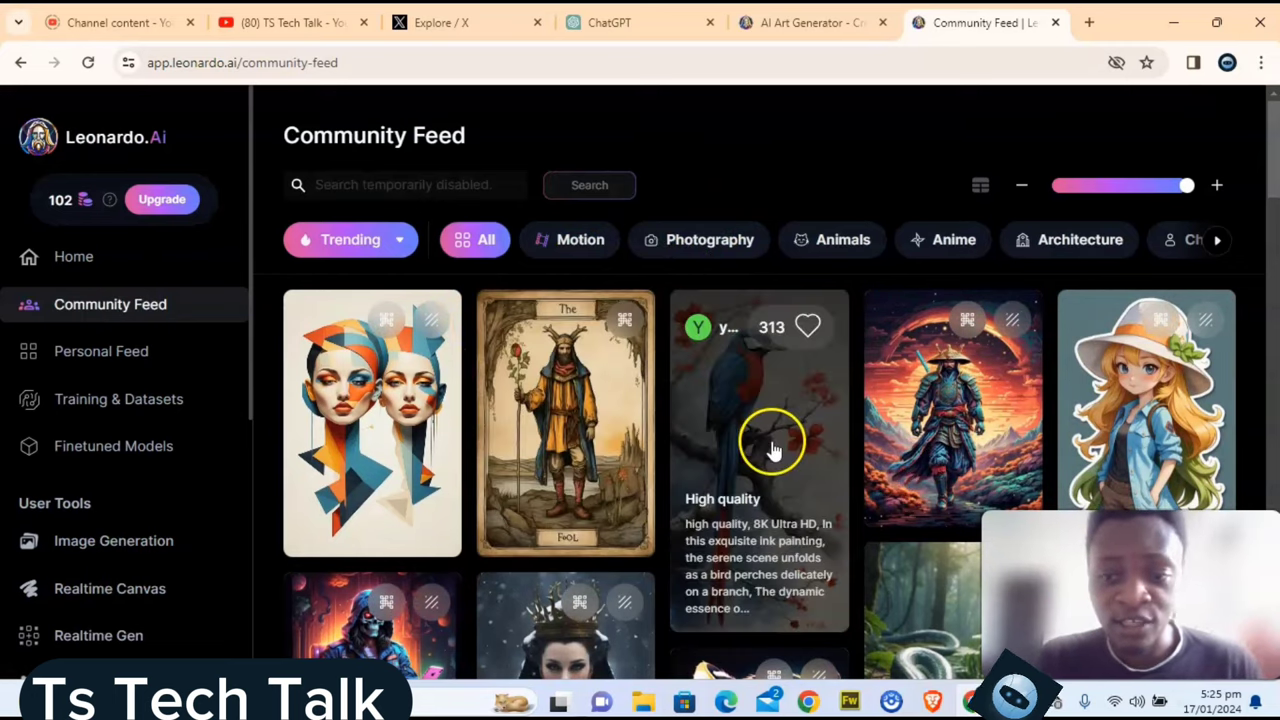
pyautogui.scroll(-10, 766, 480)
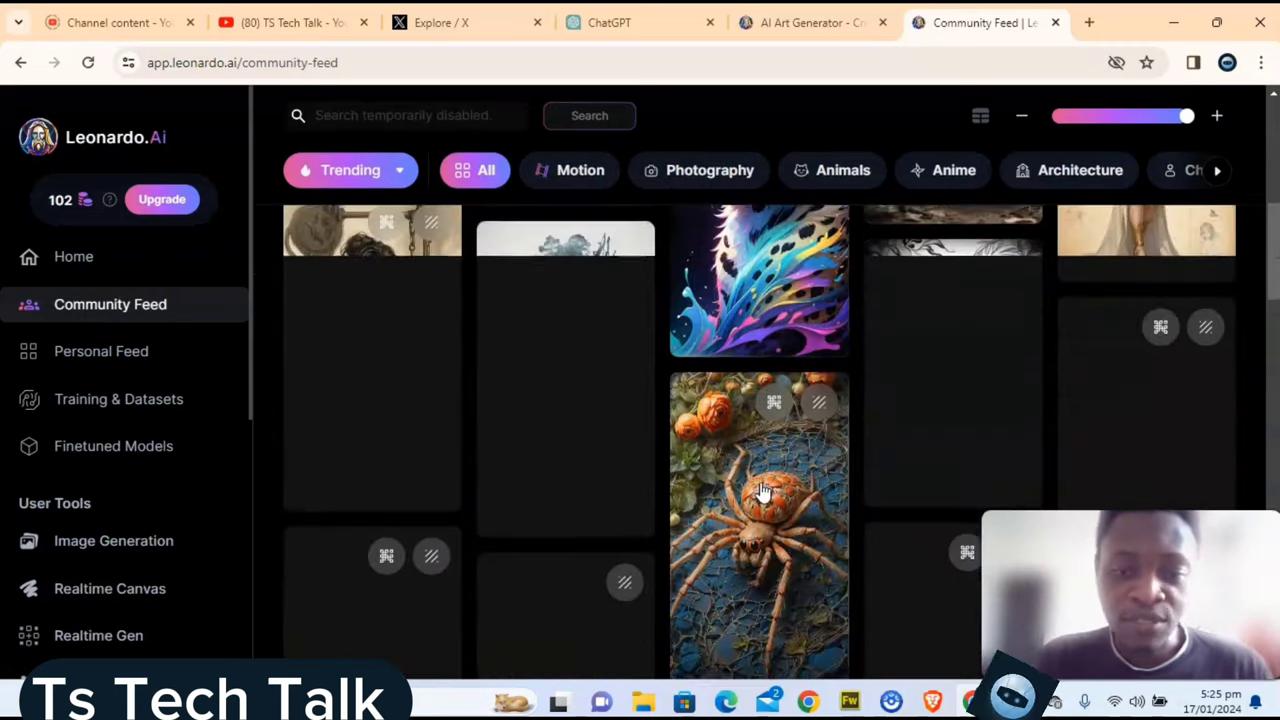
pyautogui.scroll(2, 760, 490)
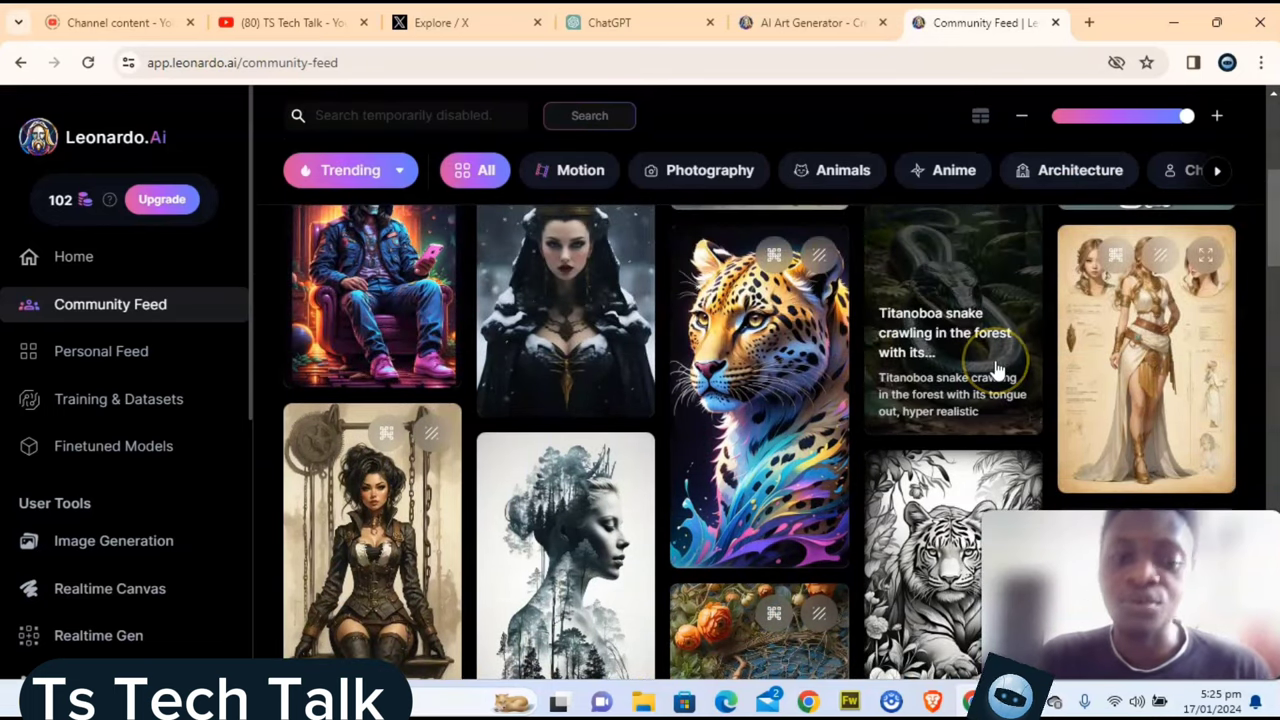
# Step: Open the details of the colourful leopard image and remix its prompt and generation settings in AI Image Generation
pyautogui.click(754, 362)
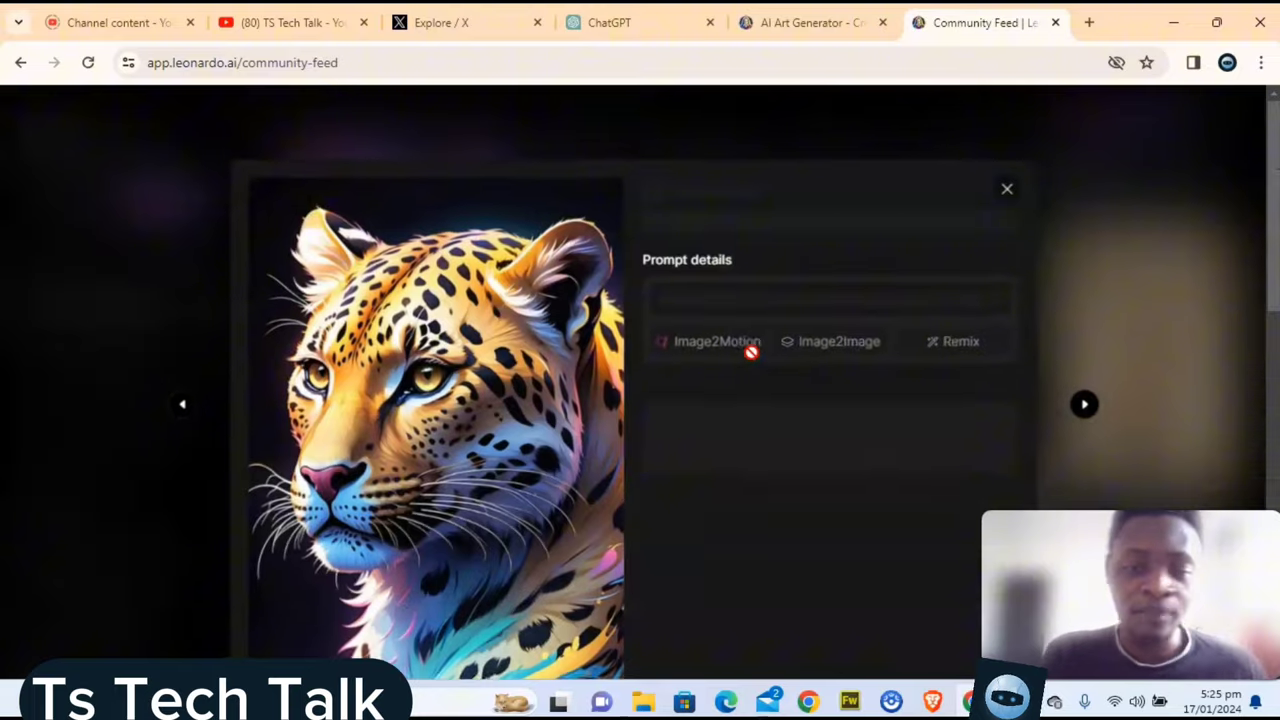
pyautogui.click(838, 280)
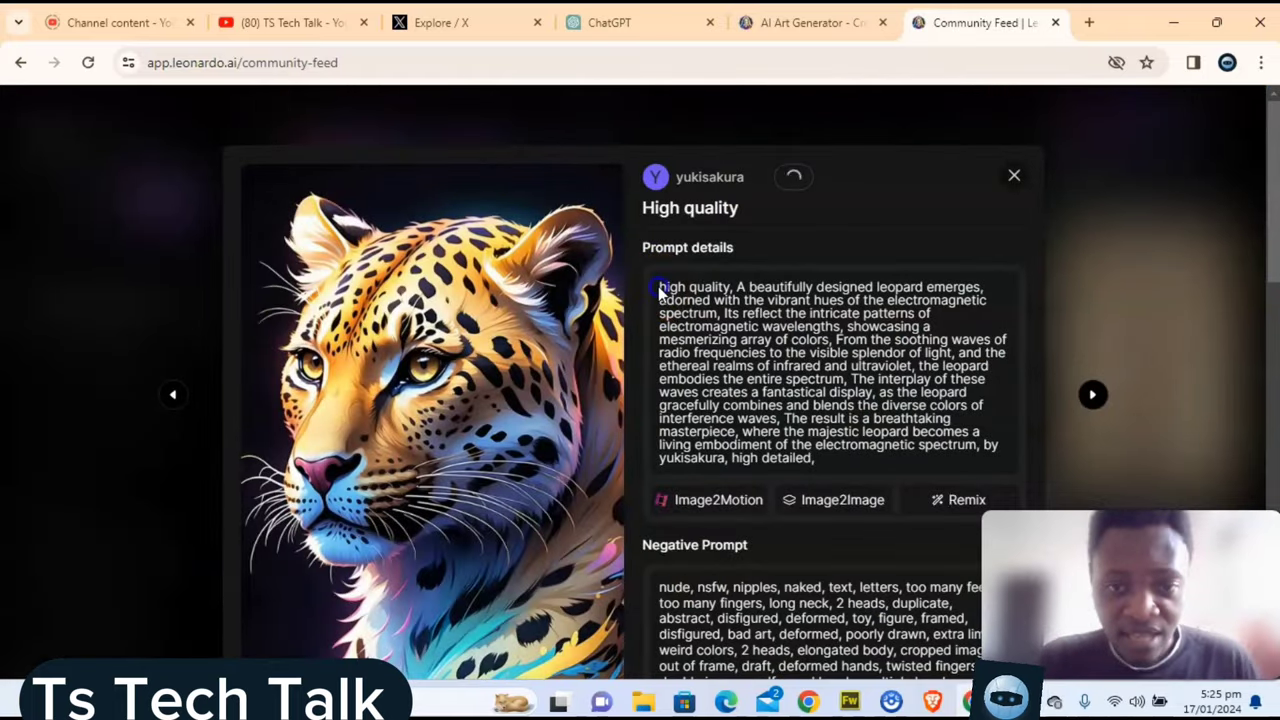
pyautogui.moveTo(730, 300); pyautogui.dragTo(838, 471)
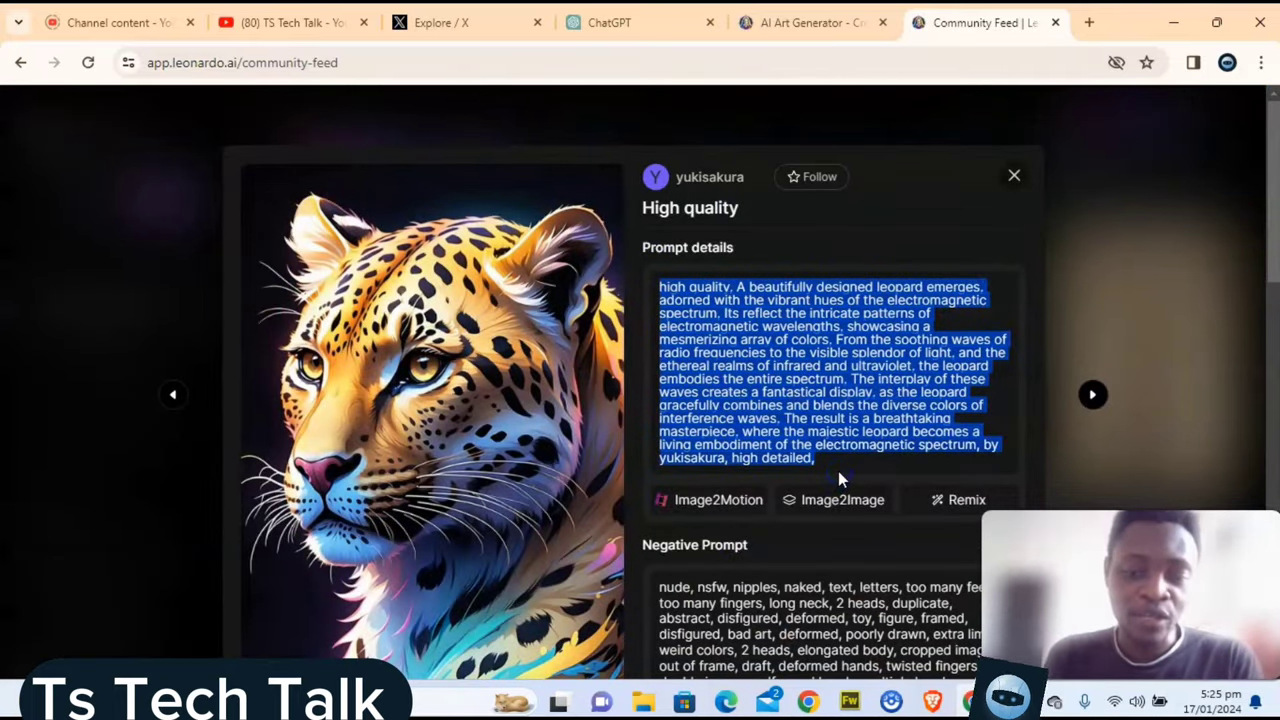
pyautogui.click(925, 500)
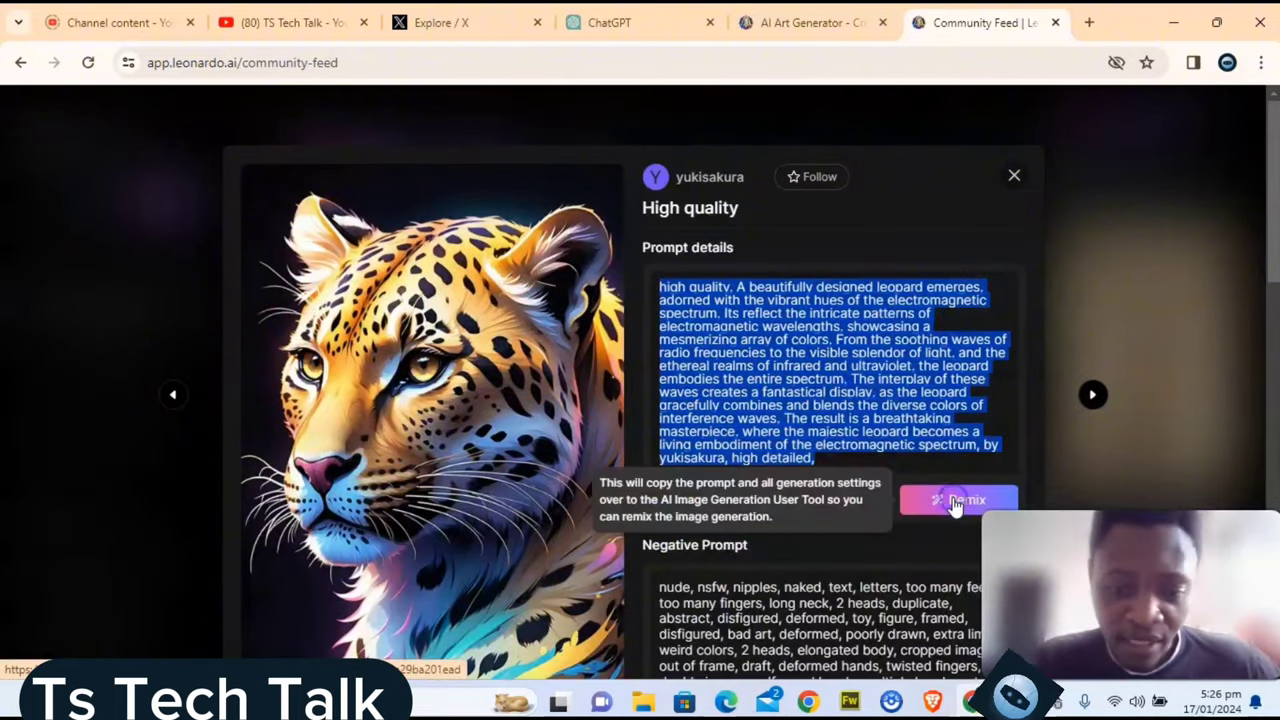
pyautogui.click(955, 501)
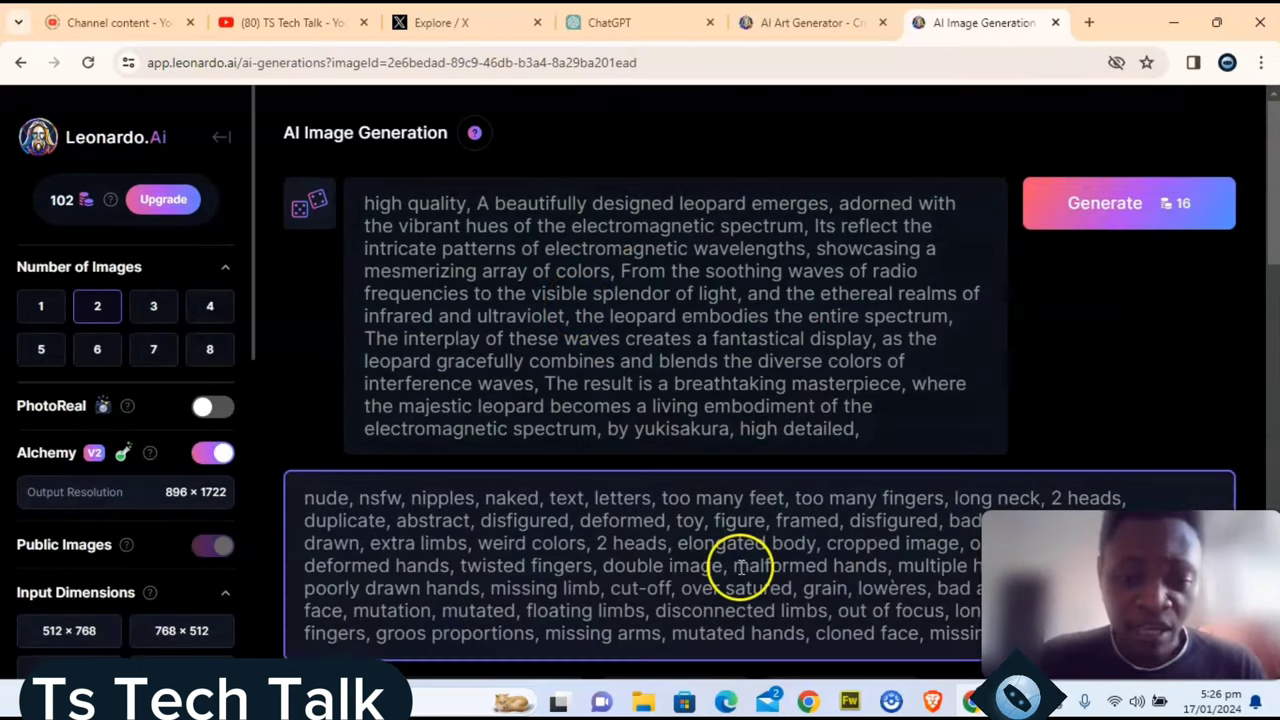
# Step: Review the copied prompt, negative prompt, finetuned model and element weights on the AI Image Generation page
pyautogui.scroll(-4, 737, 569)
pyautogui.scroll(-5, 740, 566)
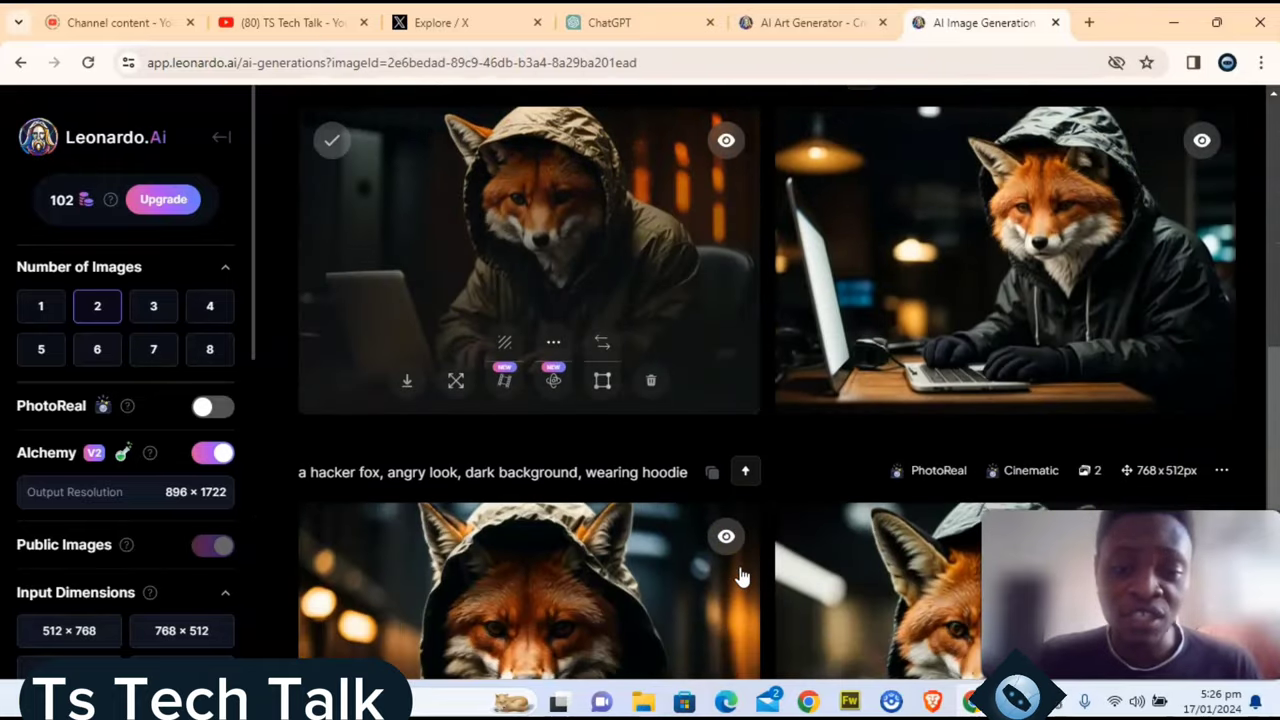
pyautogui.scroll(7, 742, 572)
pyautogui.scroll(3, 740, 565)
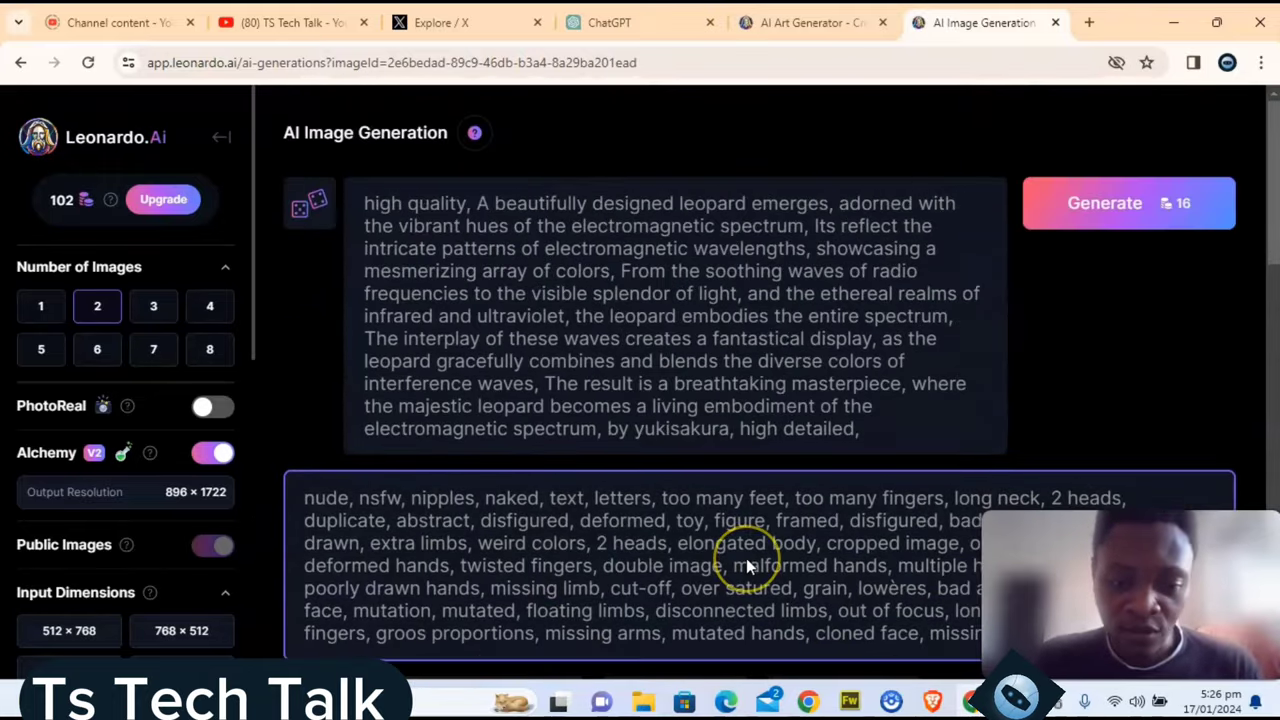
pyautogui.scroll(-5, 746, 558)
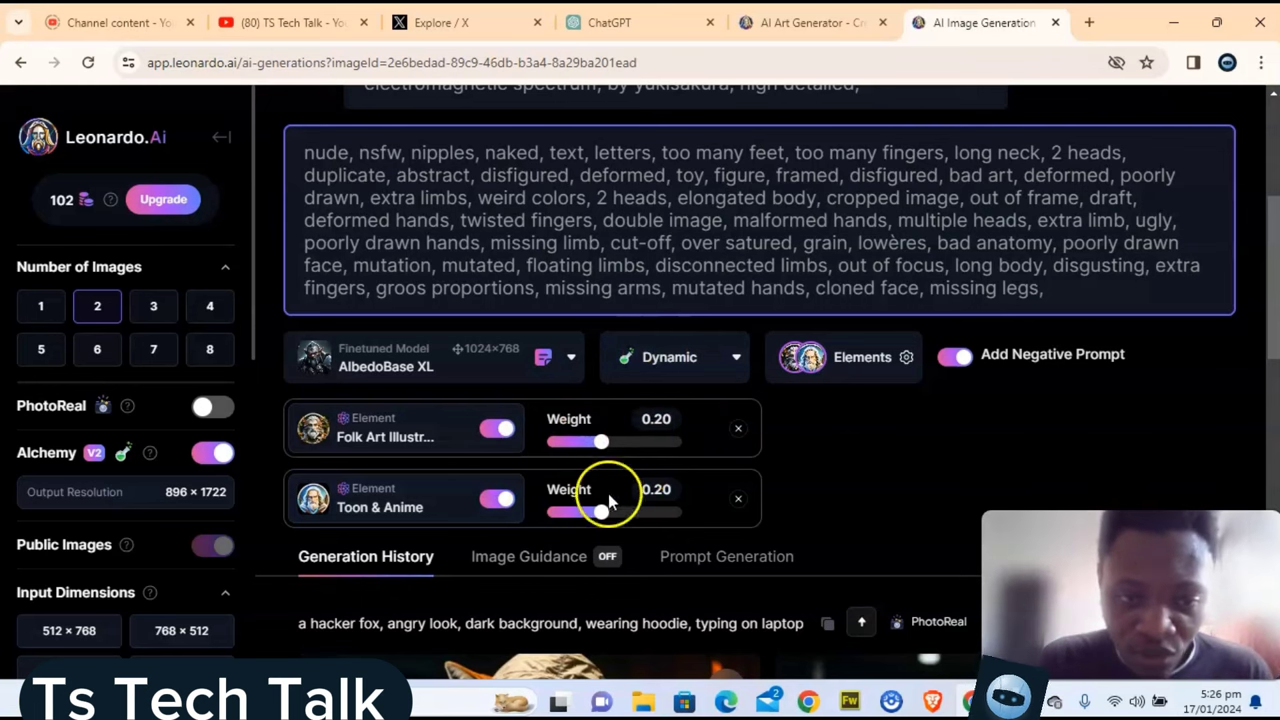
pyautogui.scroll(3, 778, 330)
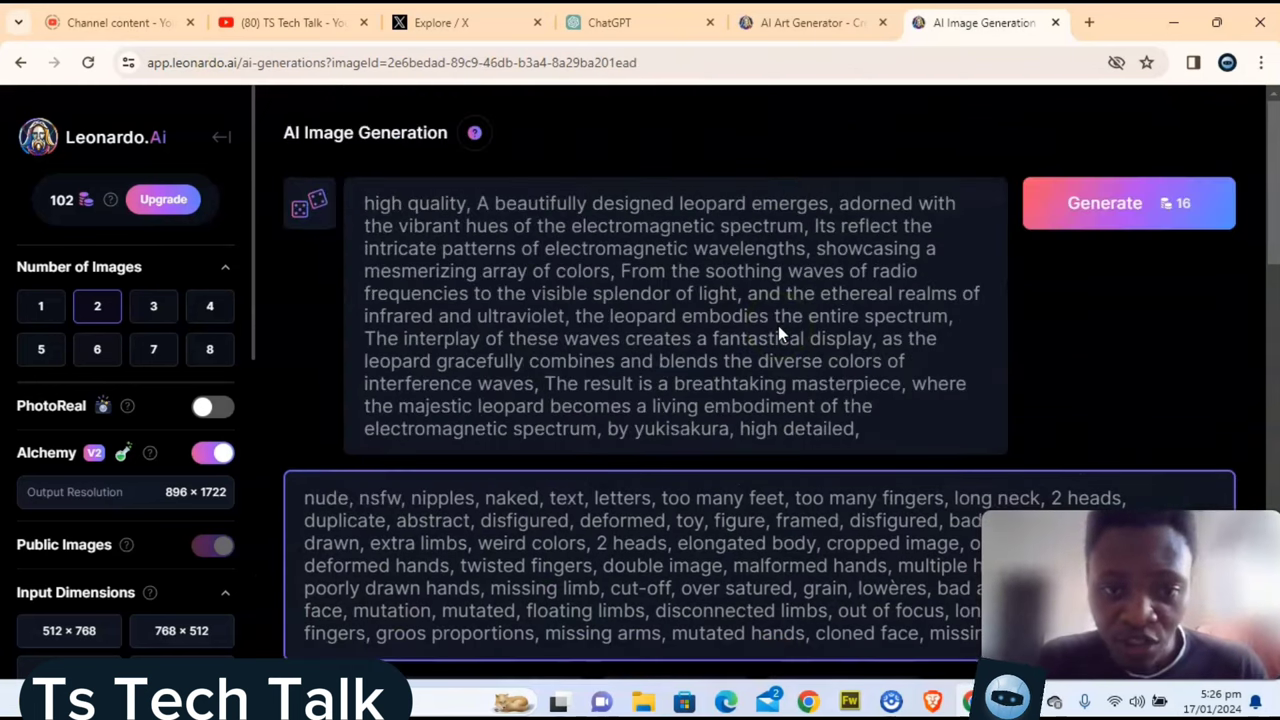
# Step: Highlight the creator's username in the leopard prompt and look over the hacker fox images in the generation history
pyautogui.click(713, 267)
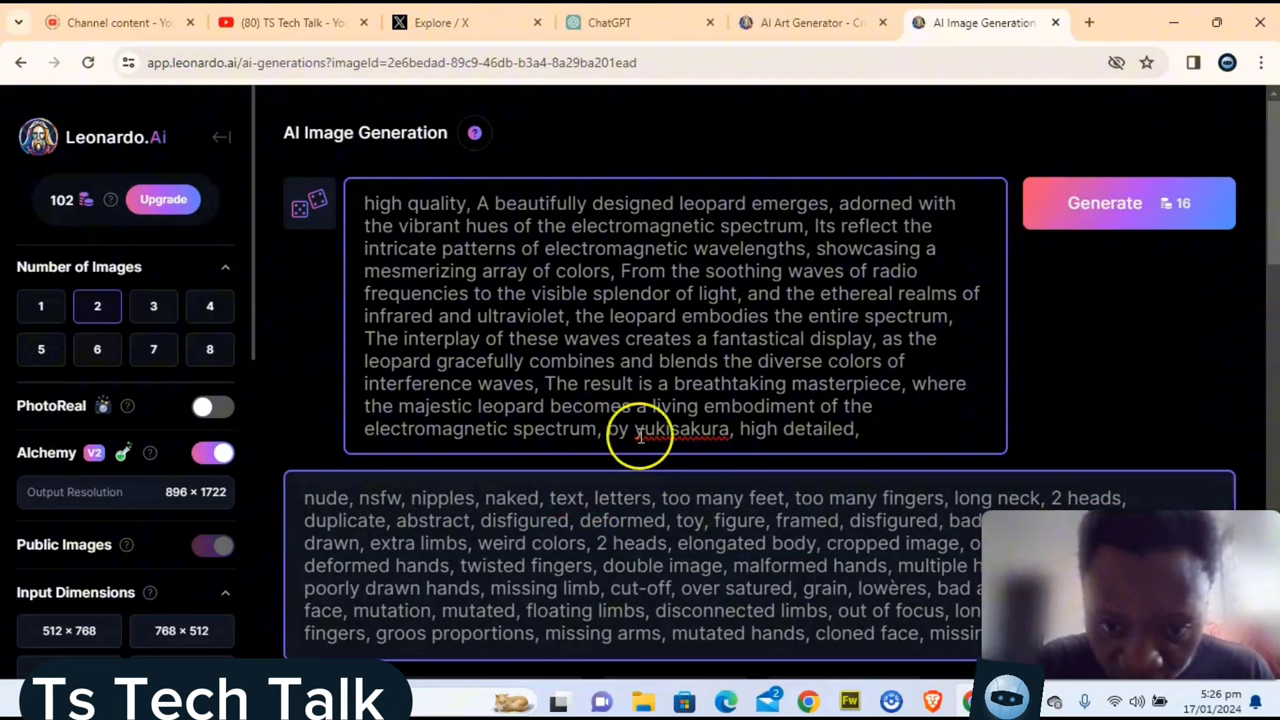
pyautogui.doubleClick(672, 428)
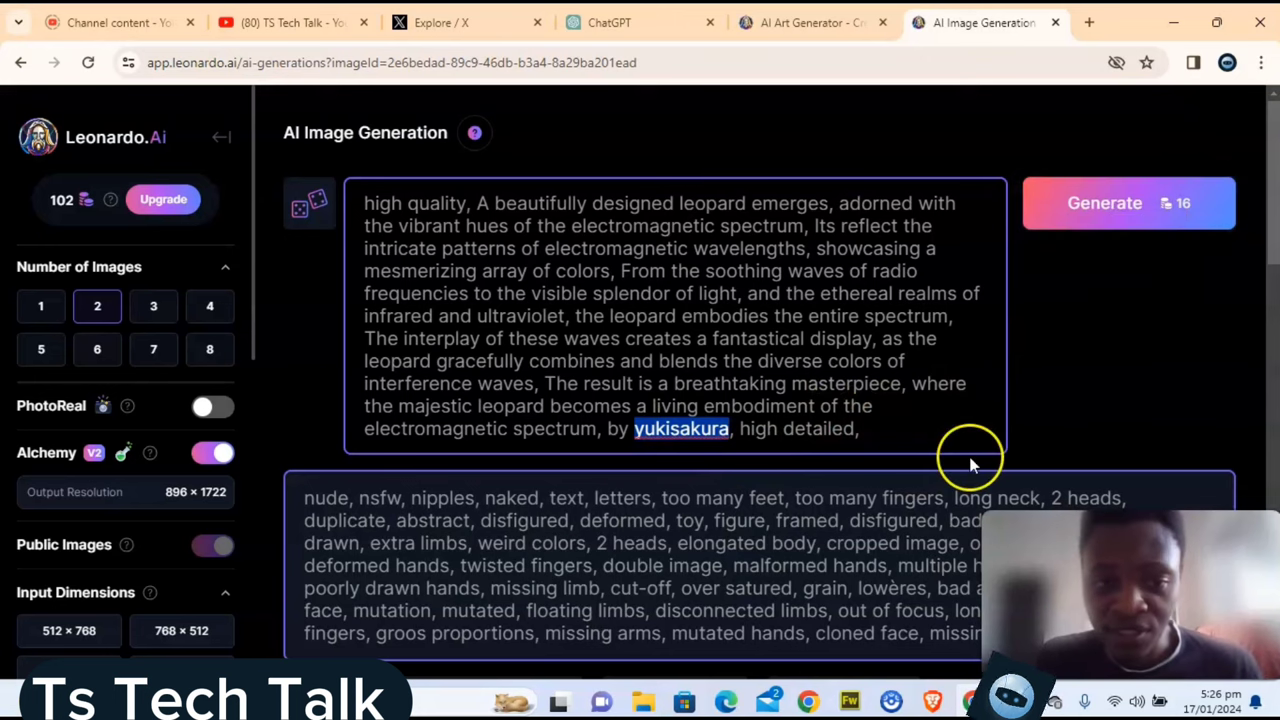
pyautogui.scroll(-10, 968, 463)
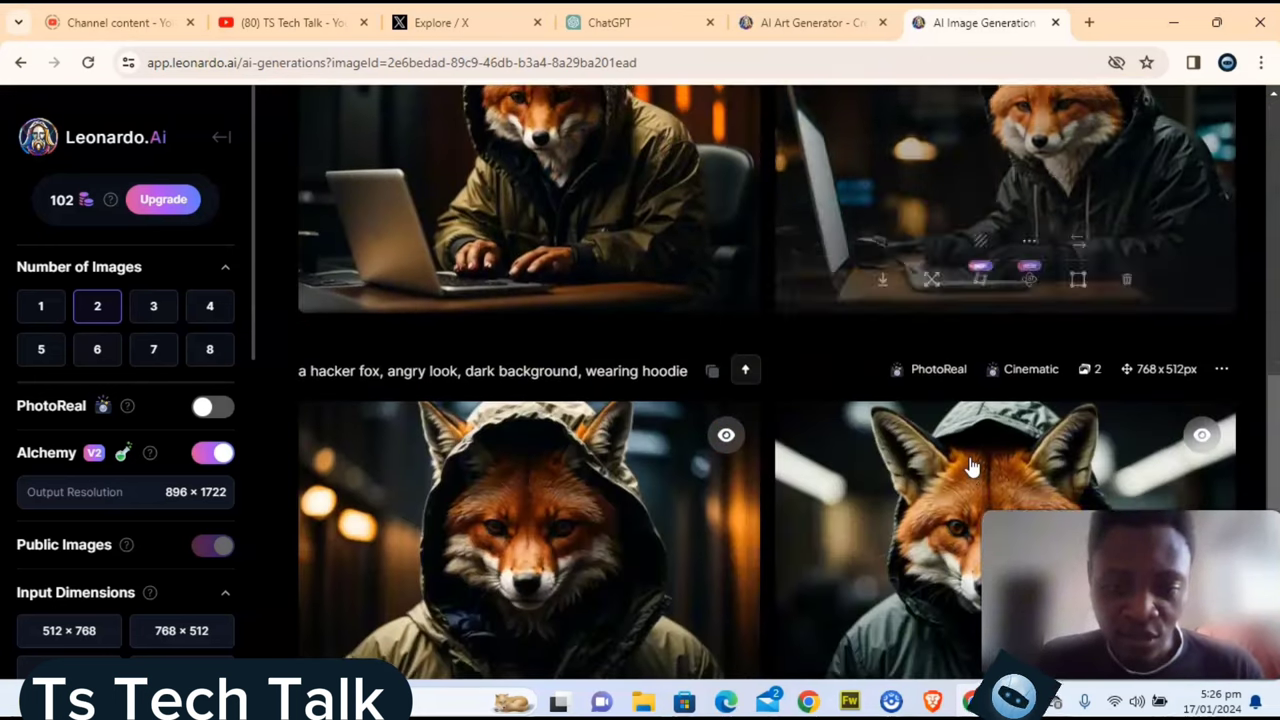
pyautogui.scroll(1, 968, 463)
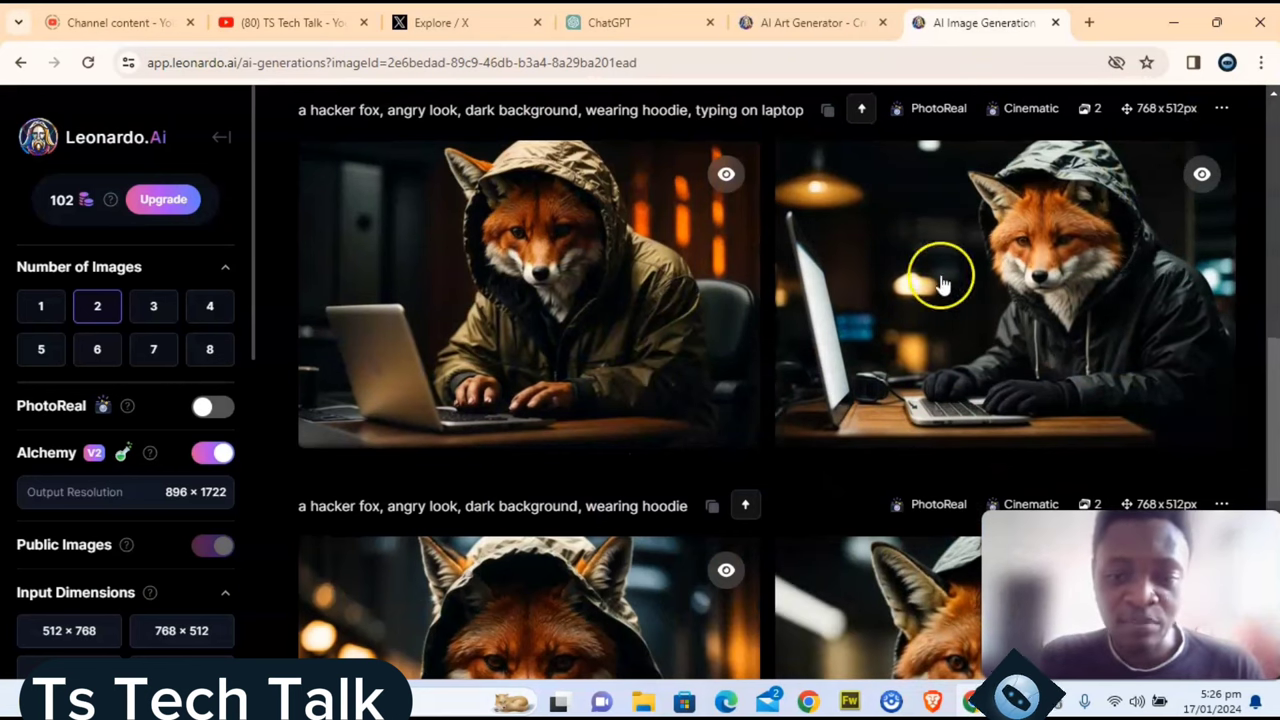
pyautogui.scroll(10, 675, 325)
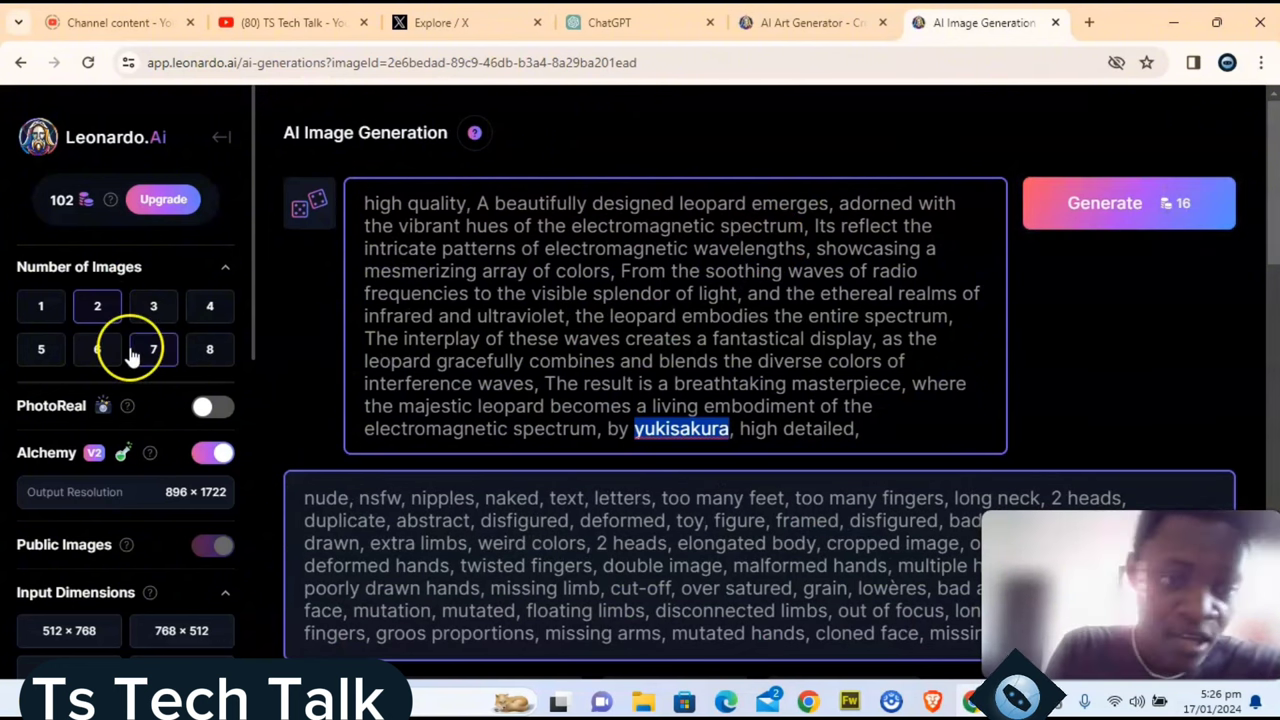
# Step: Set the number of images to 4 to check the token cost and return it to 2
pyautogui.click(209, 310)
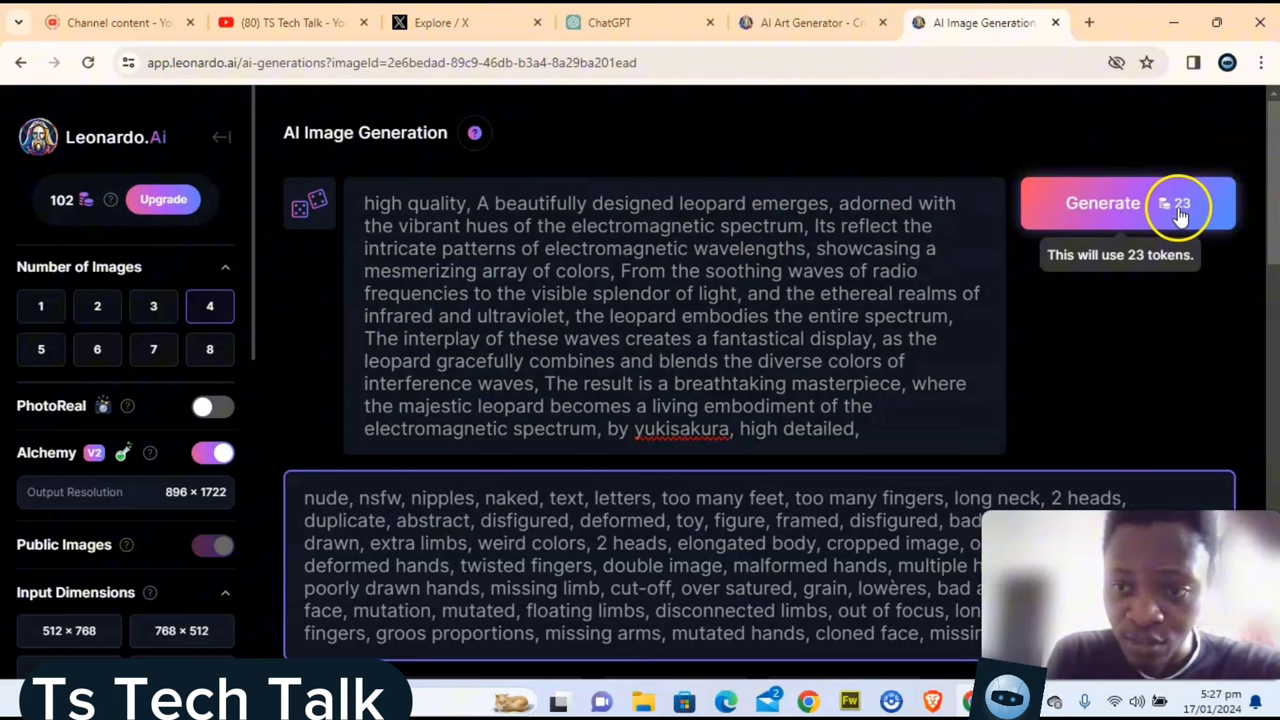
pyautogui.click(93, 308)
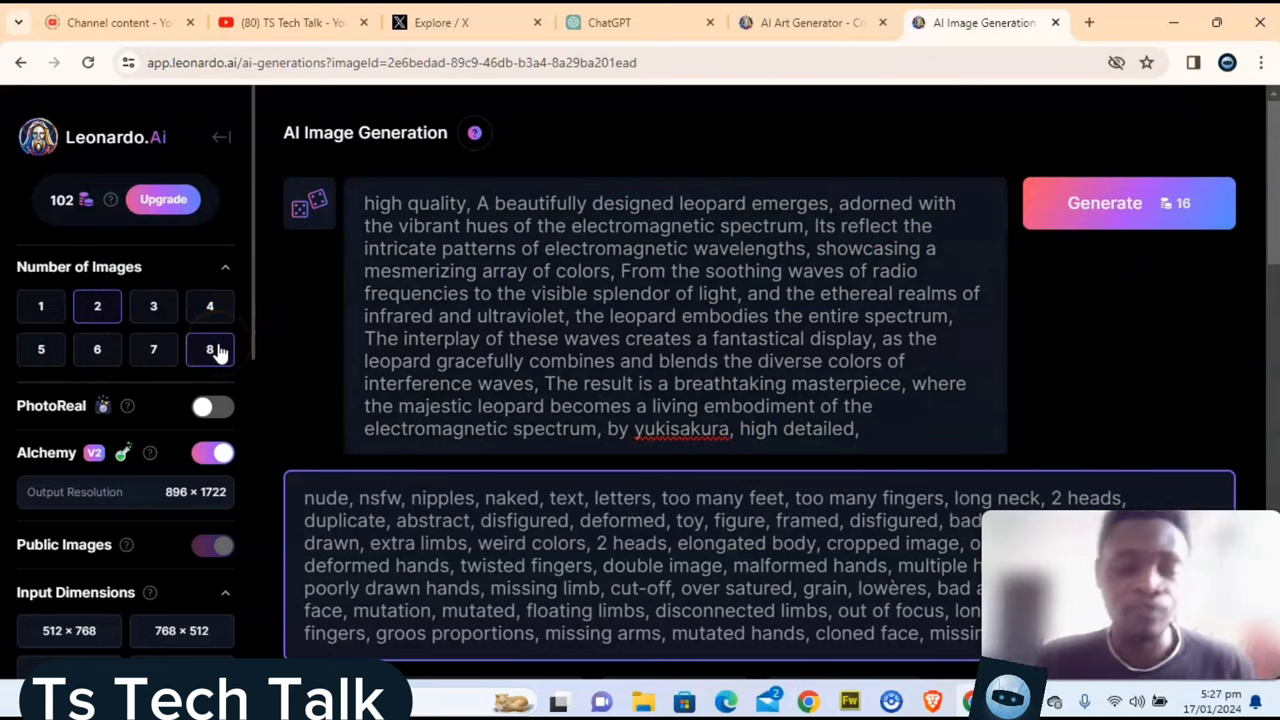
# Step: Examine the generation settings, including input dimensions, aspect ratio, guidance scale and tiling, along with the model and element options
pyautogui.scroll(-5, 150, 418)
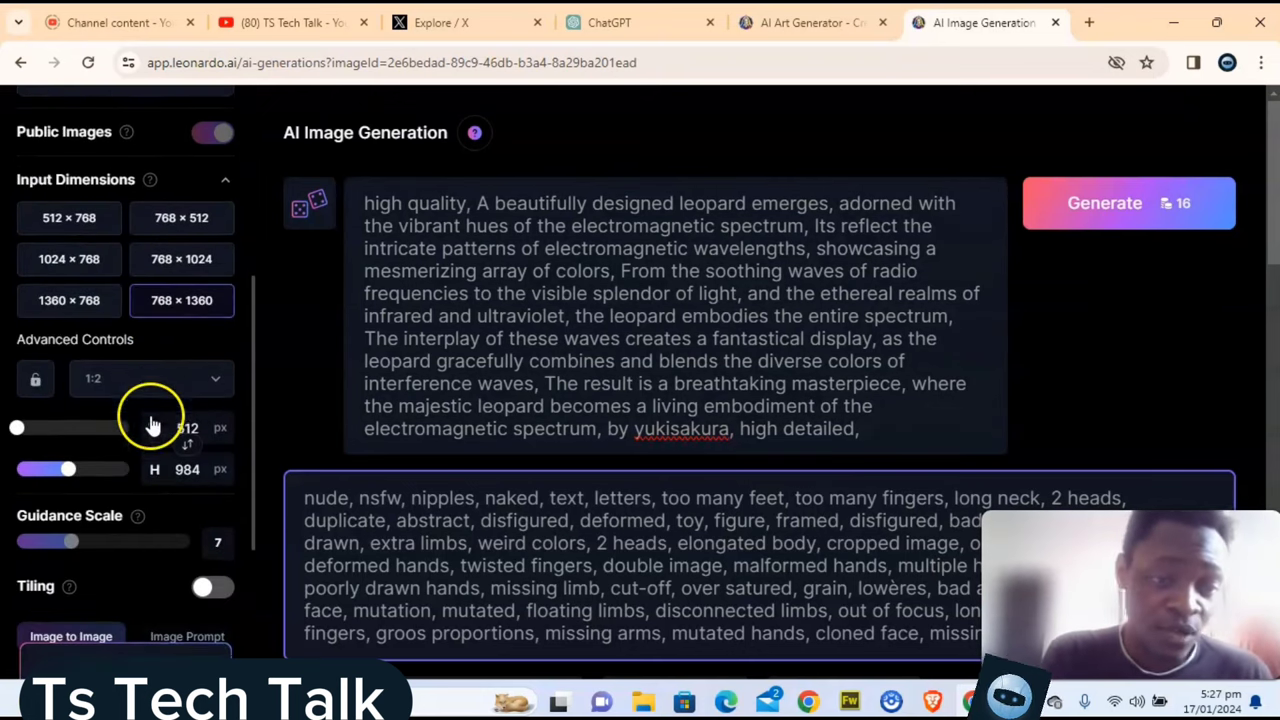
pyautogui.scroll(-2, 150, 414)
pyautogui.scroll(3, 149, 417)
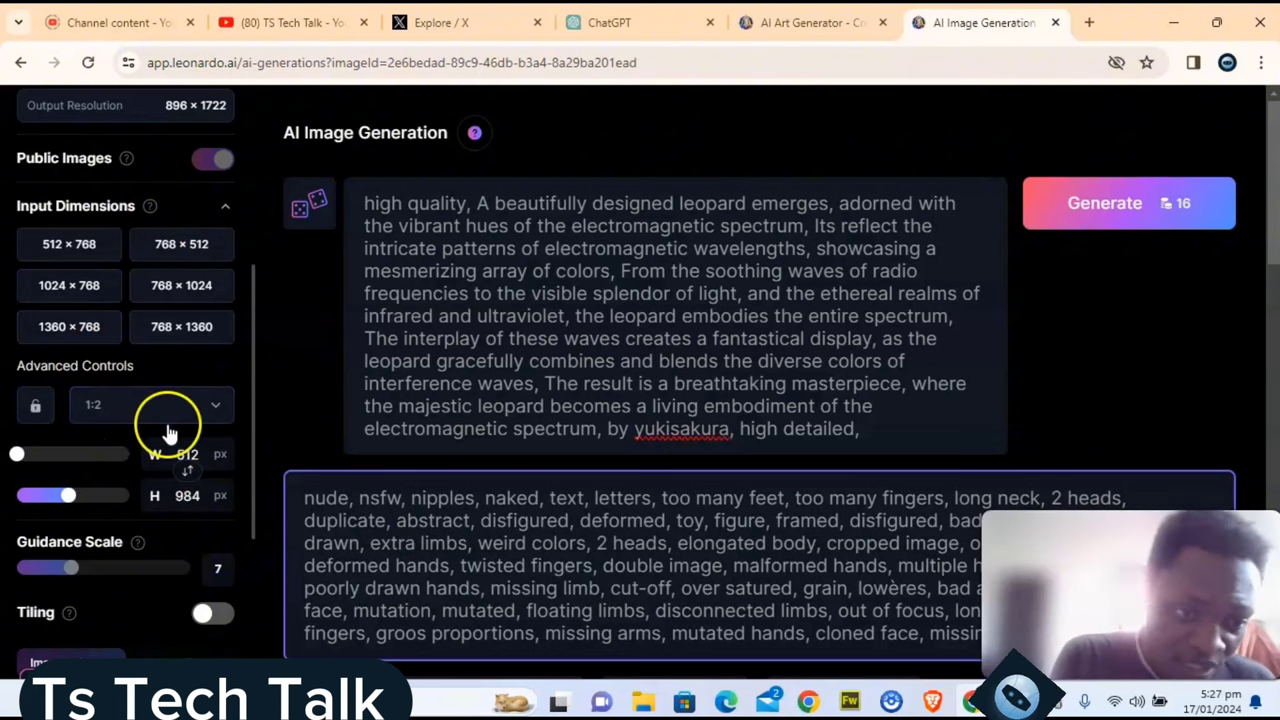
pyautogui.scroll(-3, 140, 515)
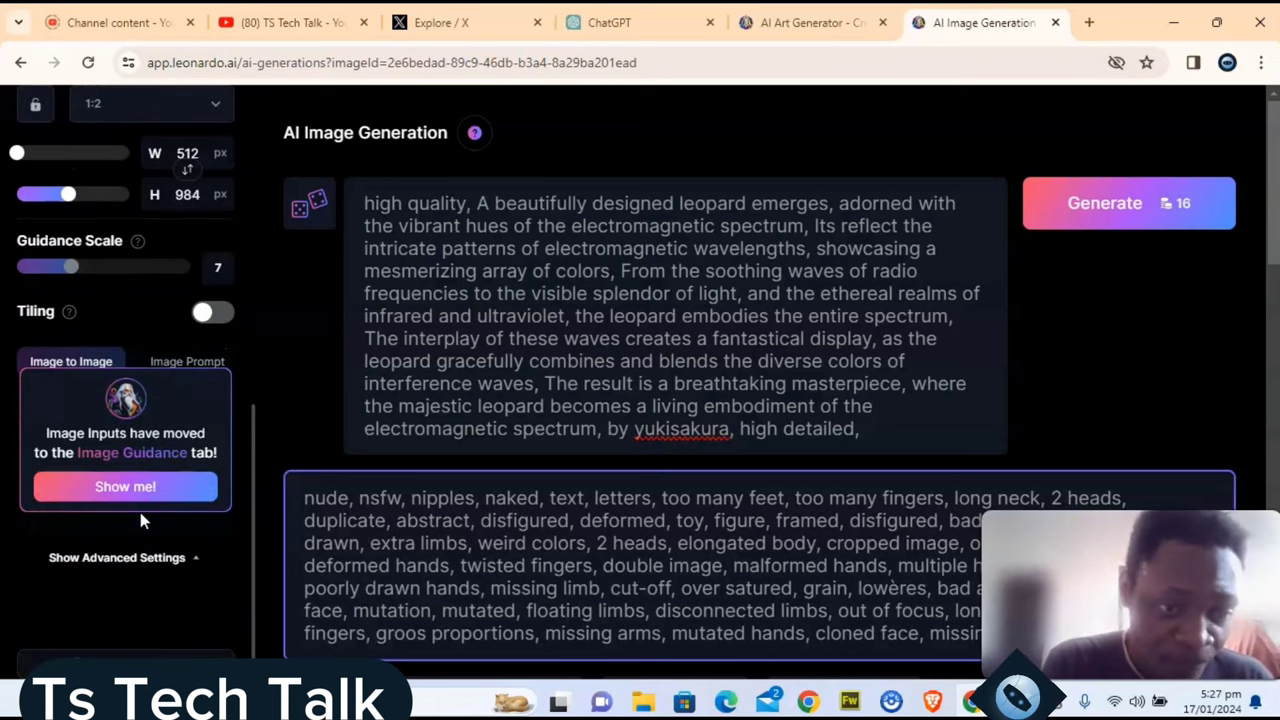
pyautogui.scroll(-2, 172, 504)
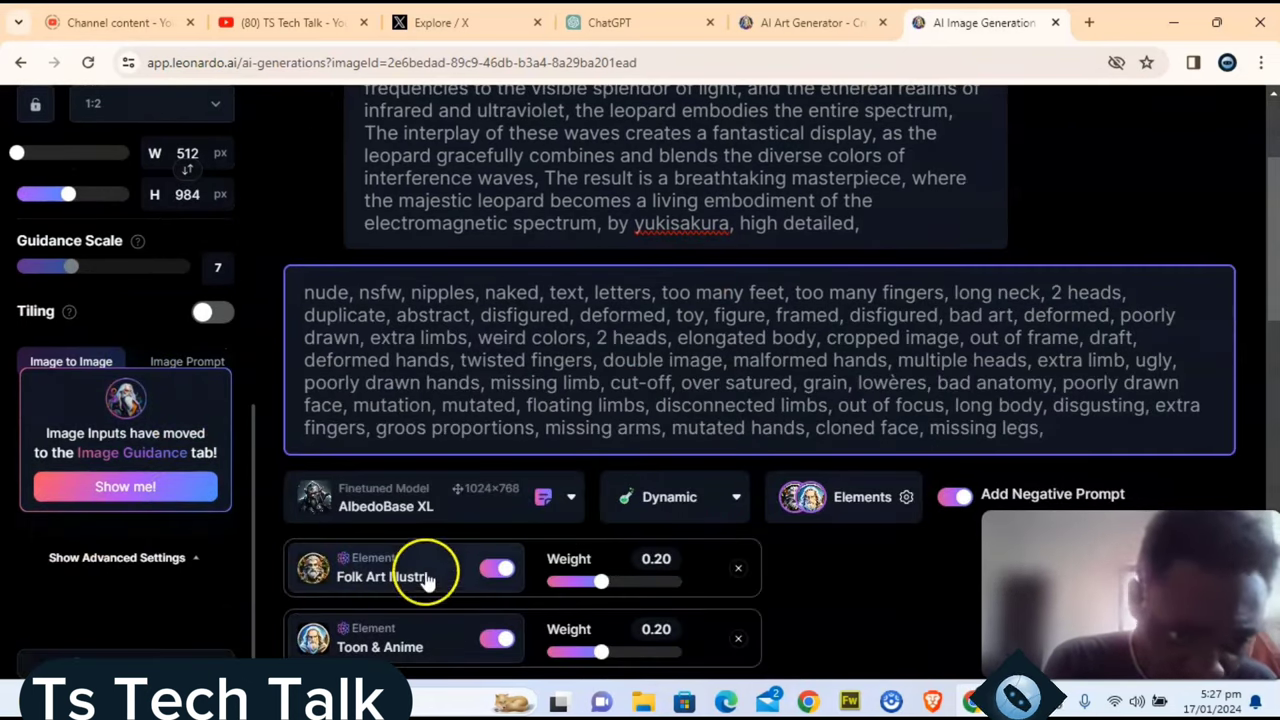
pyautogui.scroll(2, 871, 338)
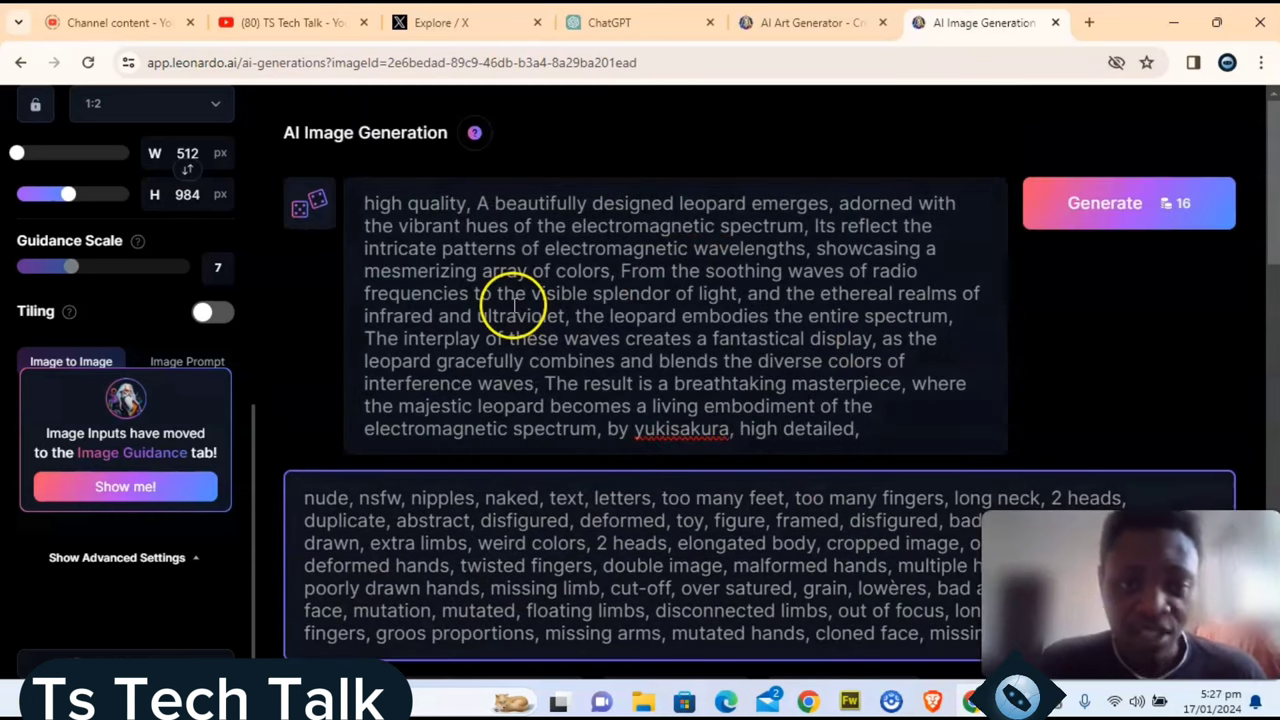
pyautogui.scroll(5, 143, 143)
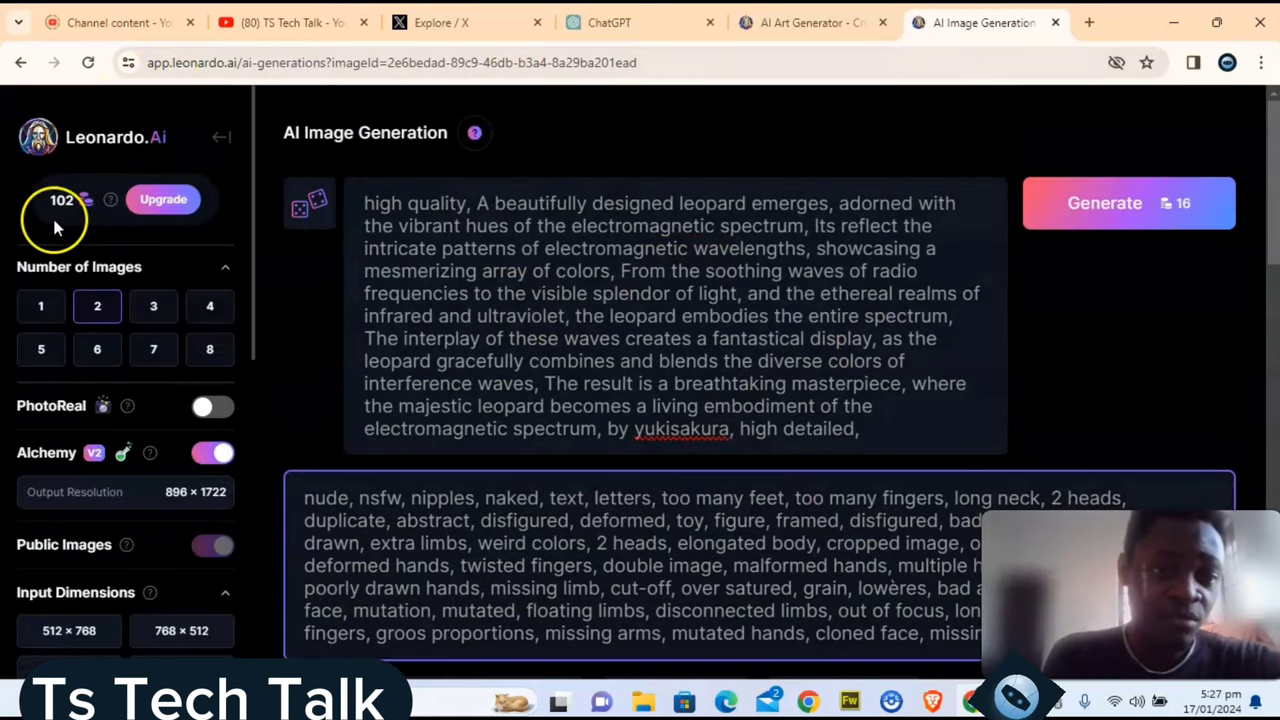
# Step: Return to the home page and open the Personal Feed to view your own generations
pyautogui.click(107, 145)
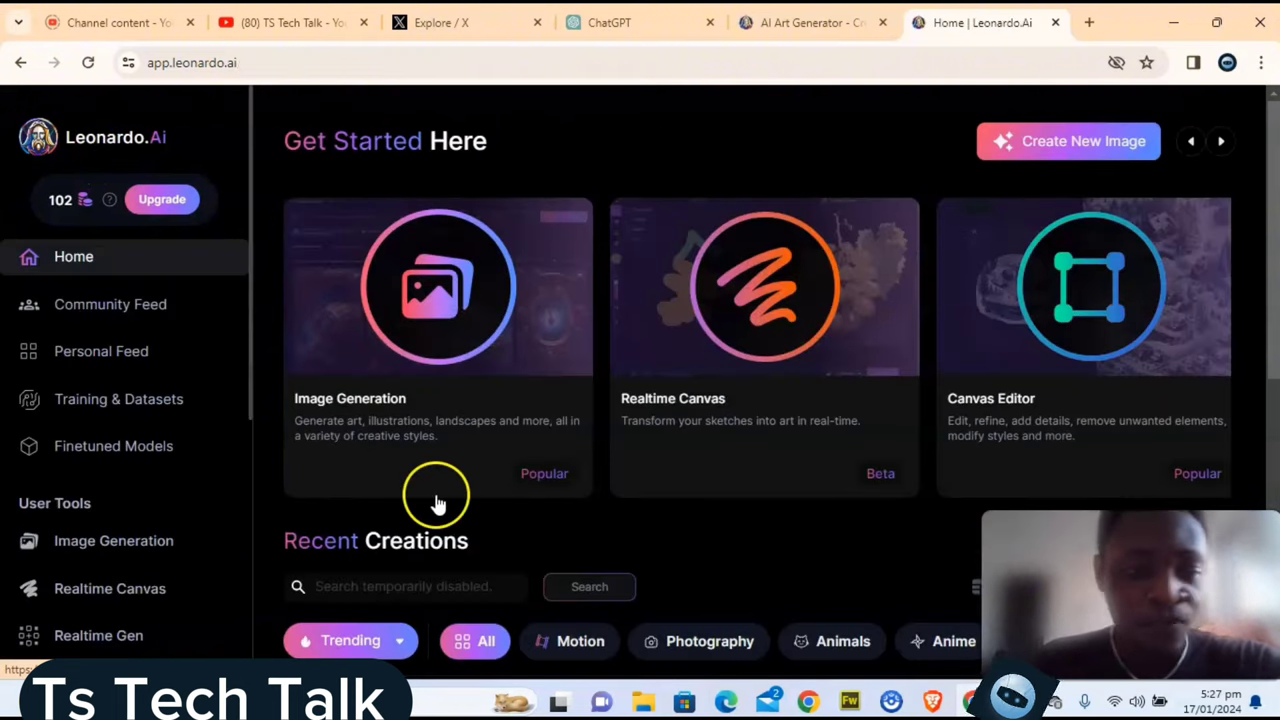
pyautogui.click(133, 360)
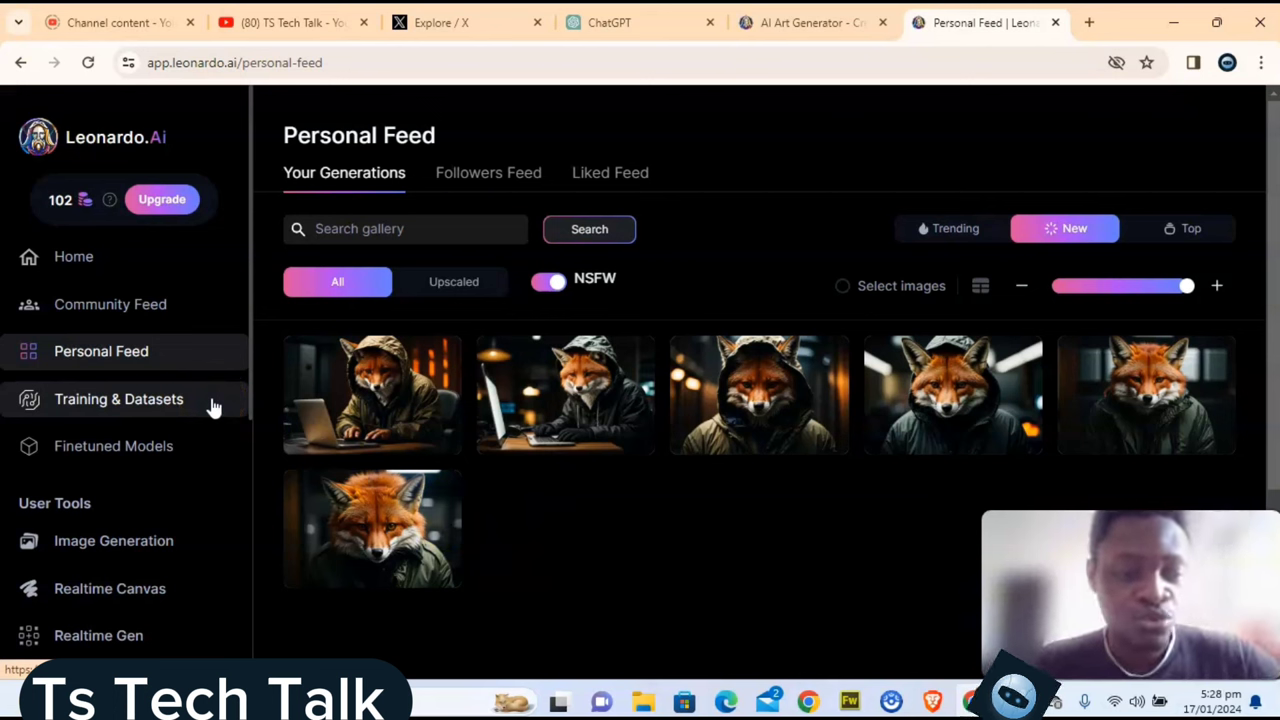
# Step: View the Training & Datasets page, then open Finetuned Models and browse the platform models down to DreamShaper v7
pyautogui.click(135, 401)
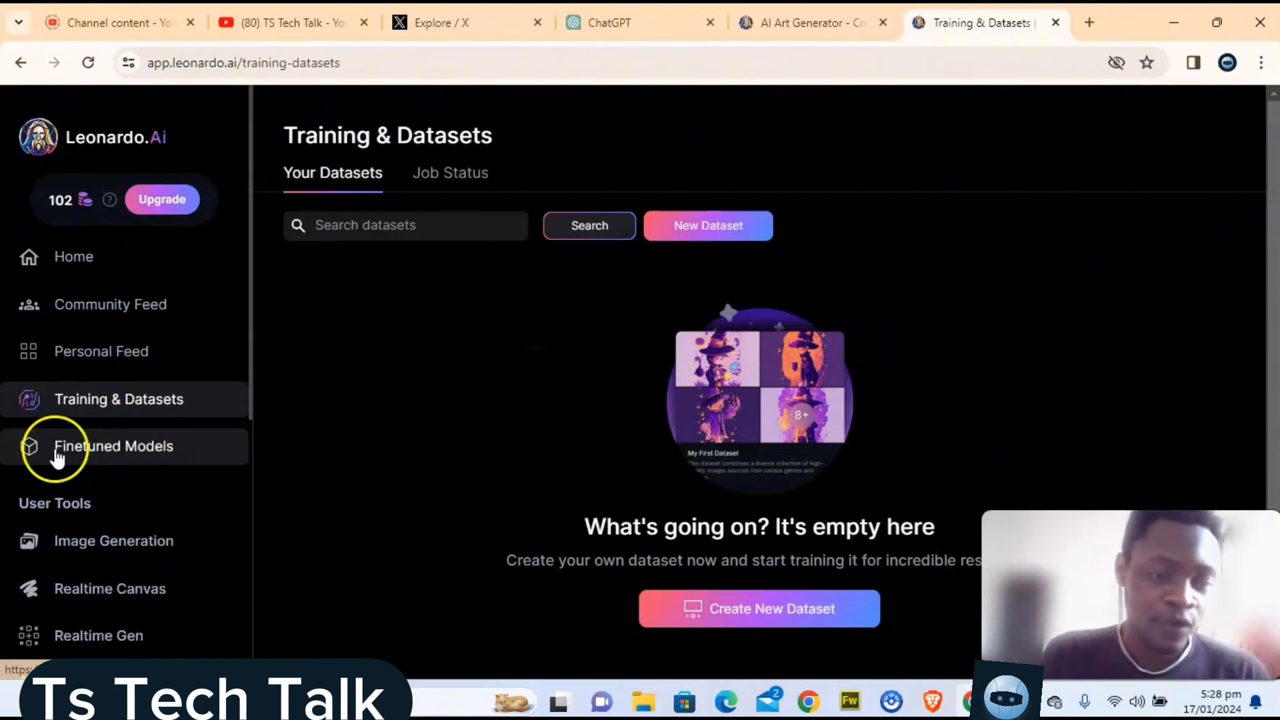
pyautogui.click(157, 449)
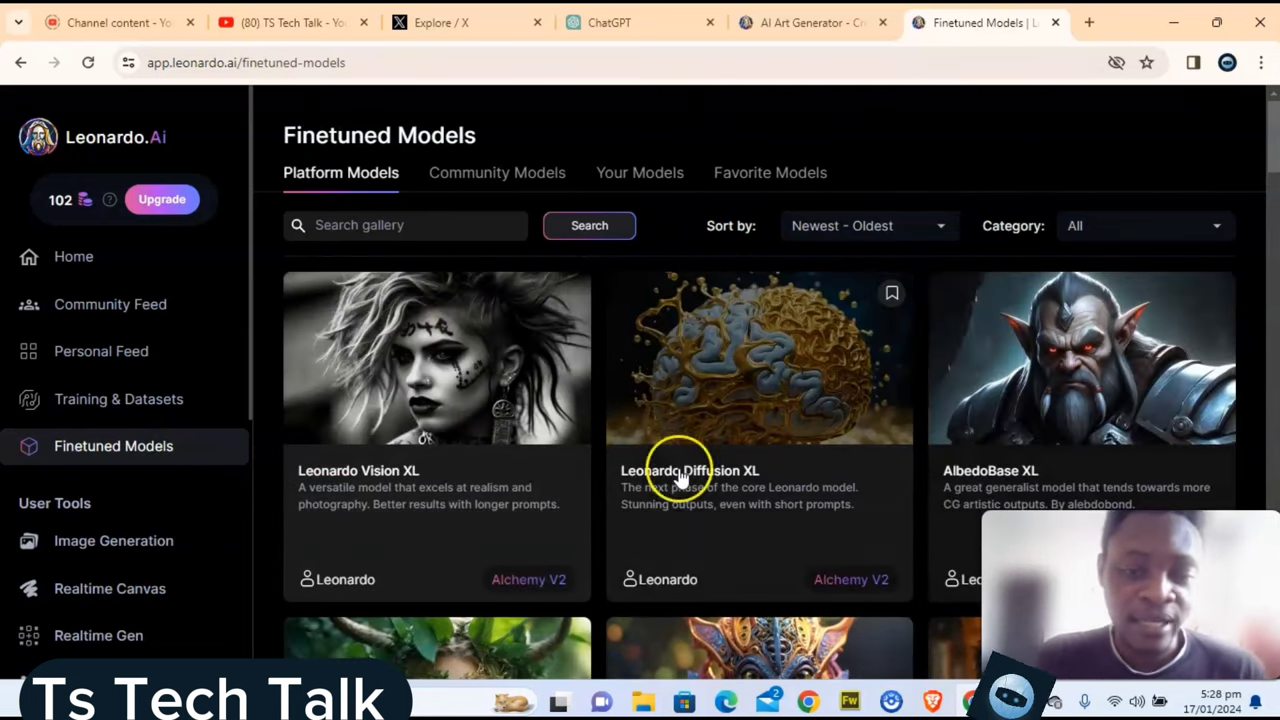
pyautogui.scroll(-2, 679, 479)
pyautogui.scroll(-8, 679, 479)
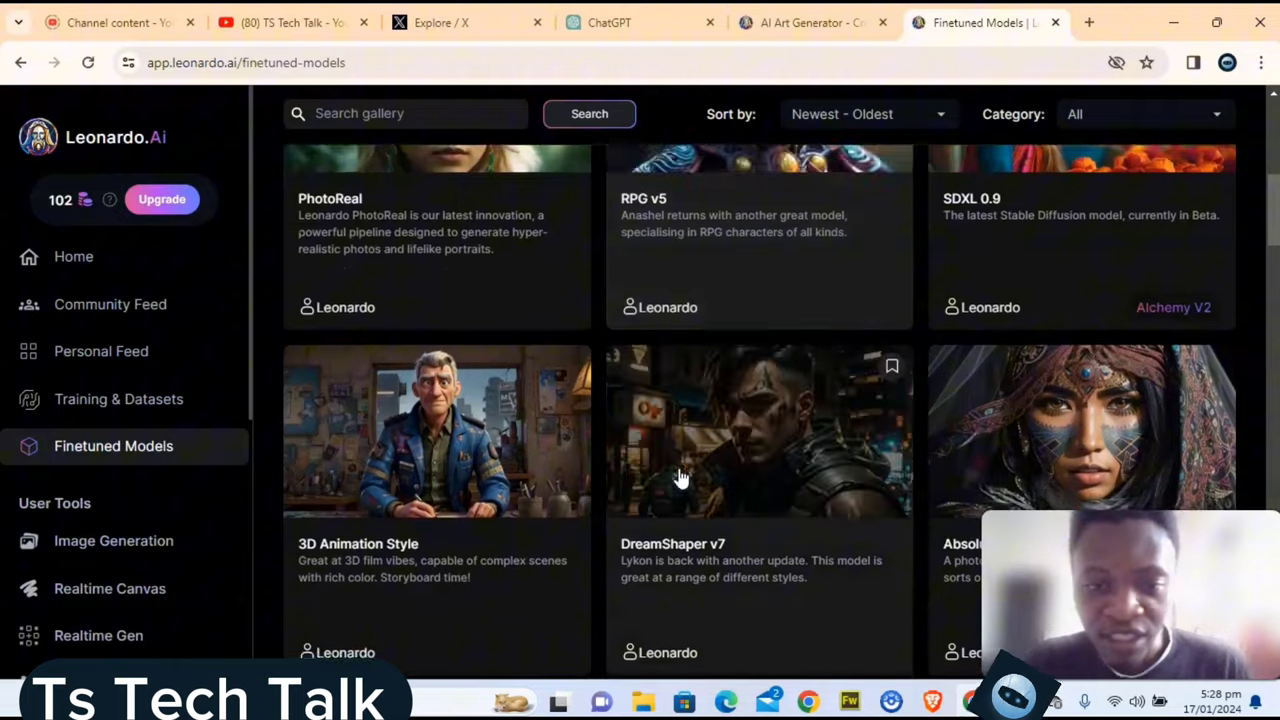
pyautogui.scroll(-1, 679, 479)
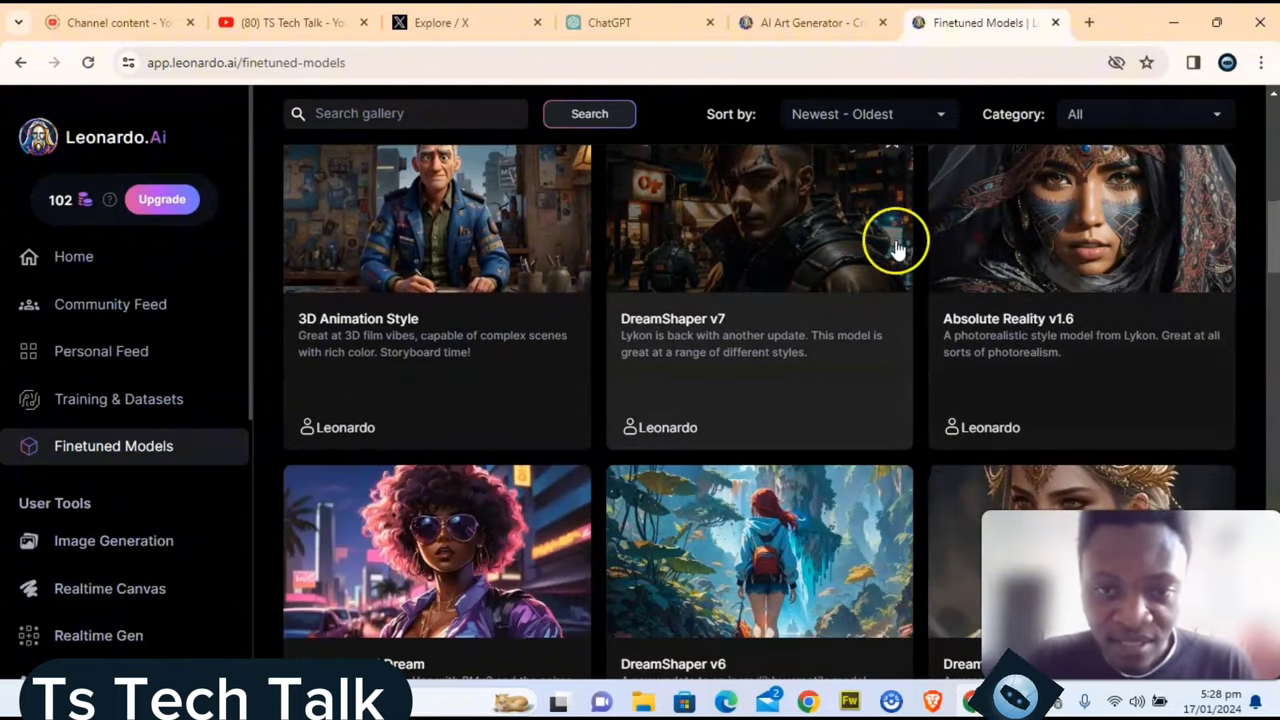
# Step: Open the DreamShaper v7 model details and look over the images created with this model
pyautogui.click(815, 218)
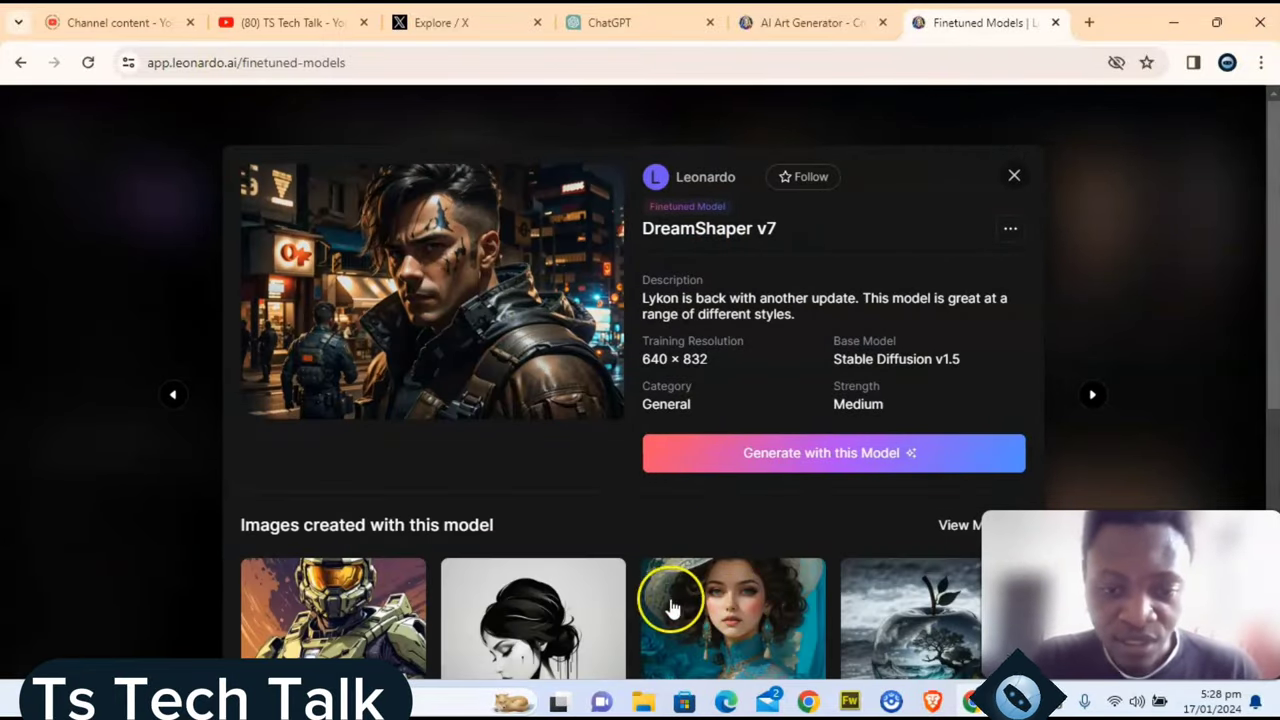
pyautogui.scroll(-5, 665, 608)
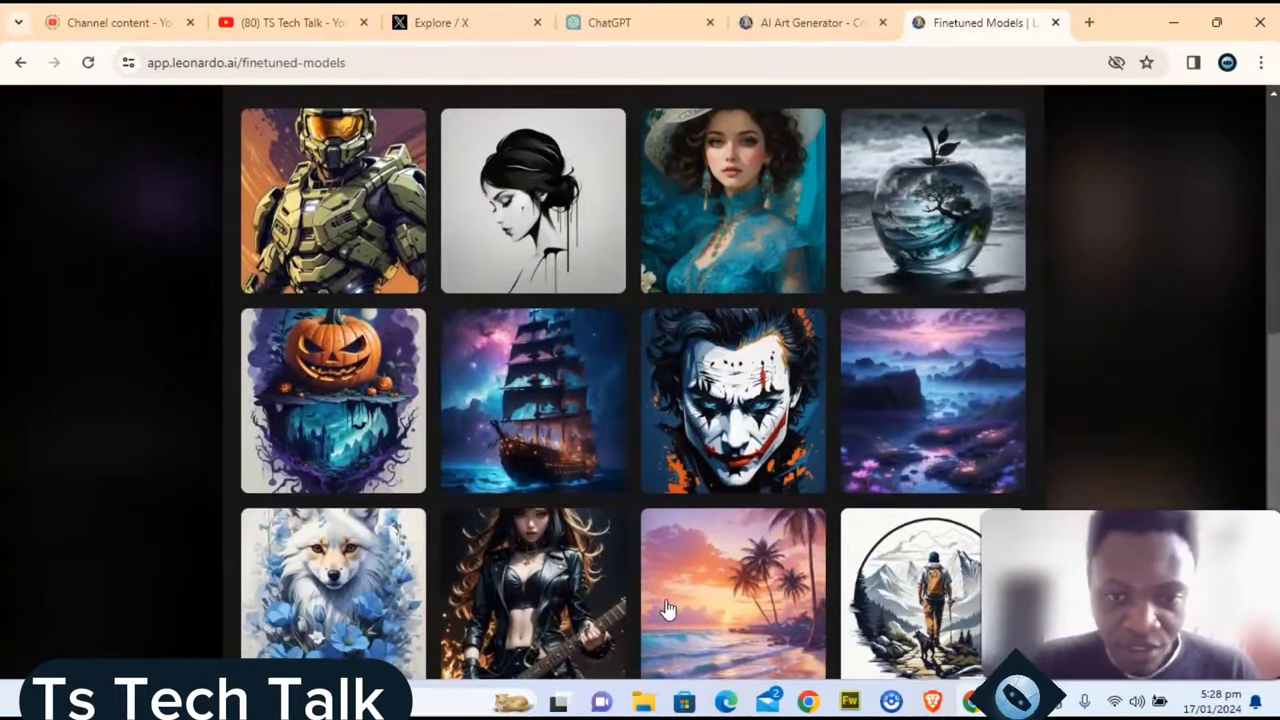
pyautogui.scroll(-1, 668, 610)
pyautogui.scroll(3, 668, 608)
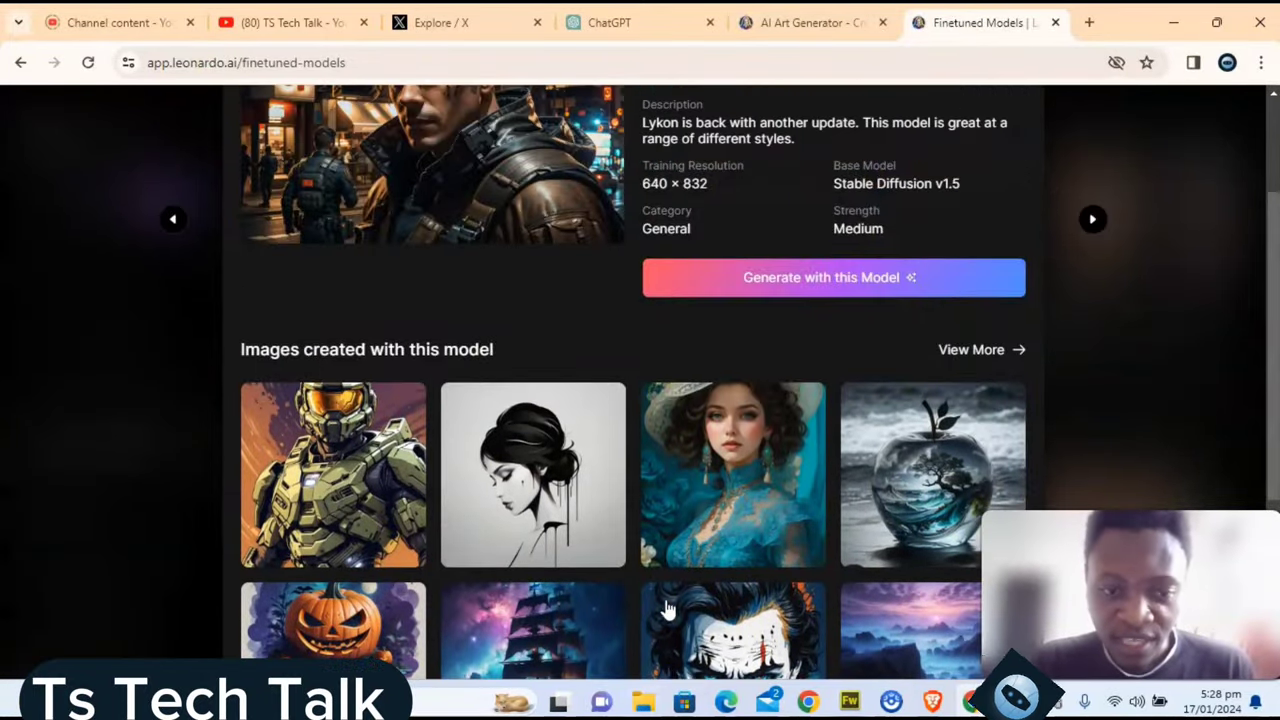
pyautogui.scroll(-3, 487, 625)
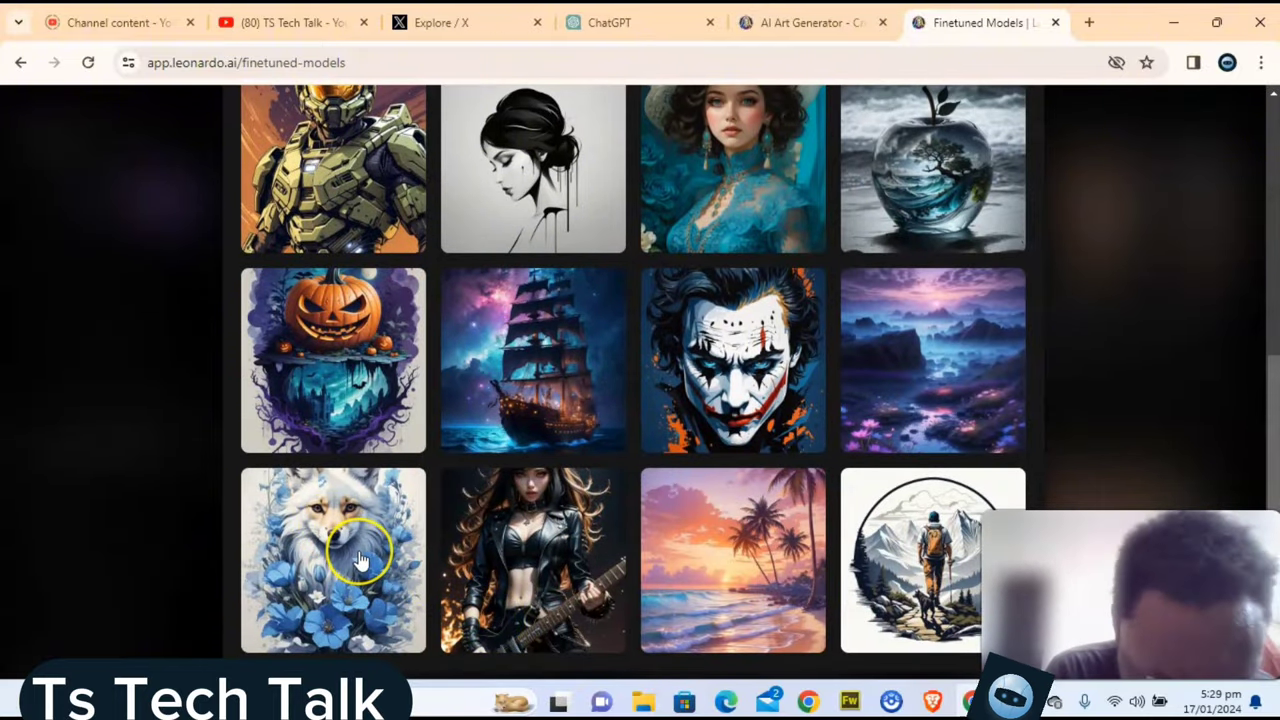
# Step: Examine the prompt and generation details of the white fox with blue flowers, then close the image and the DreamShaper v7 details
pyautogui.click(360, 560)
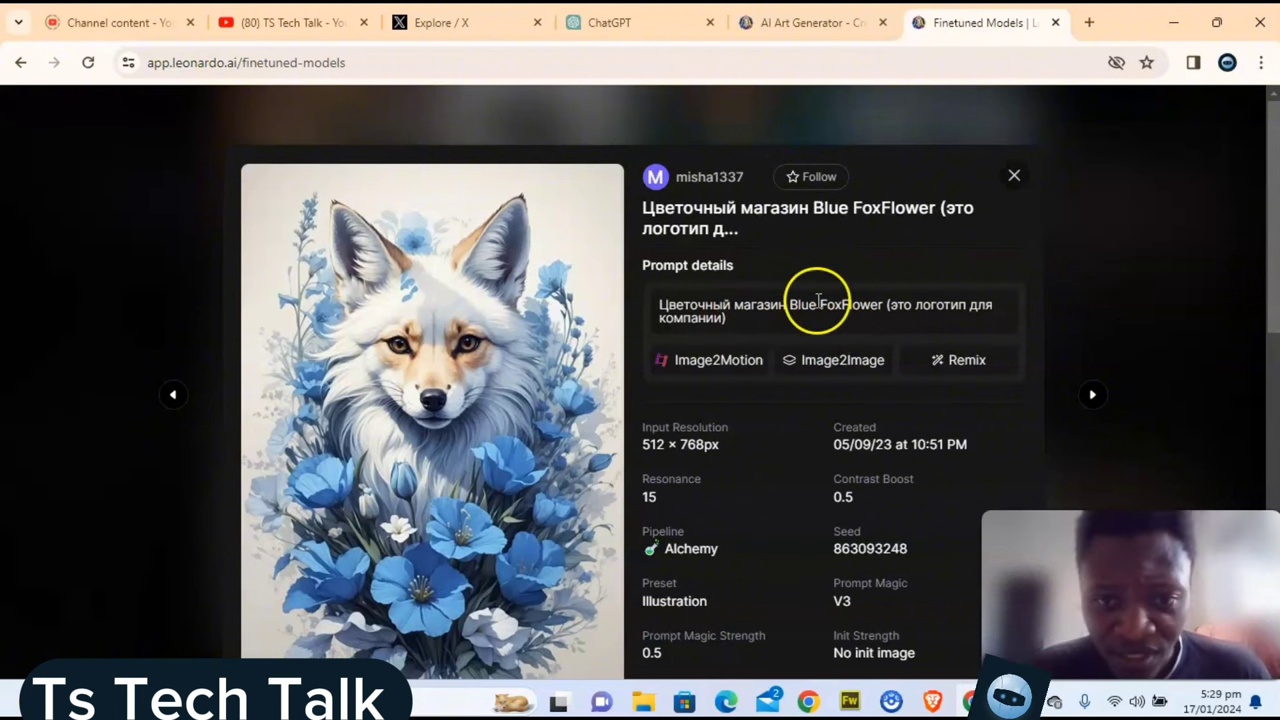
pyautogui.press('Escape')
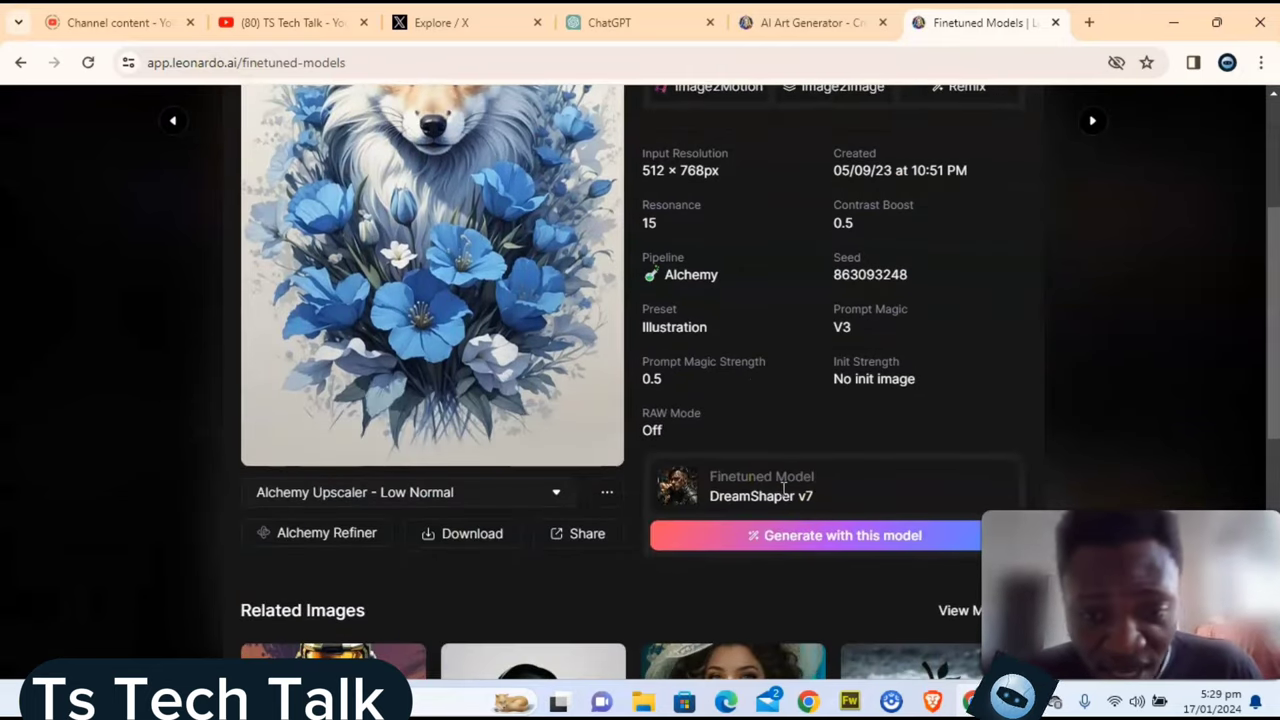
pyautogui.scroll(-1, 783, 487)
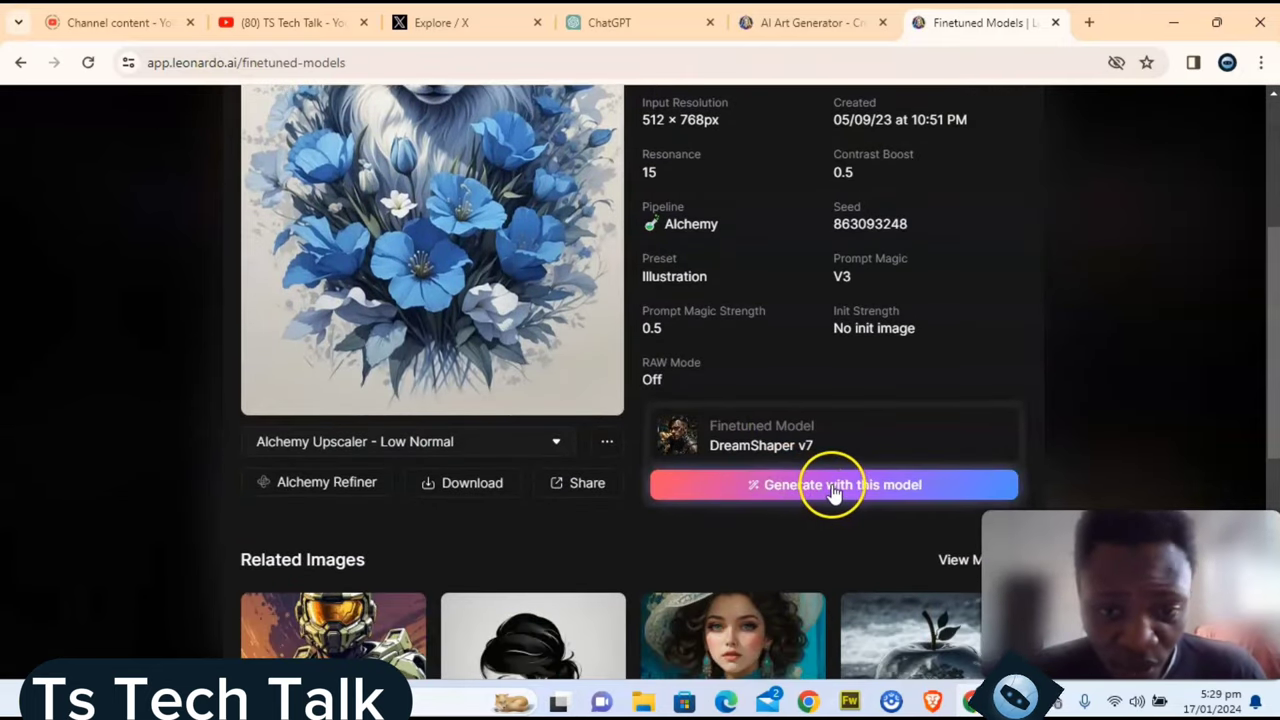
pyautogui.scroll(-2, 645, 305)
pyautogui.scroll(5, 642, 296)
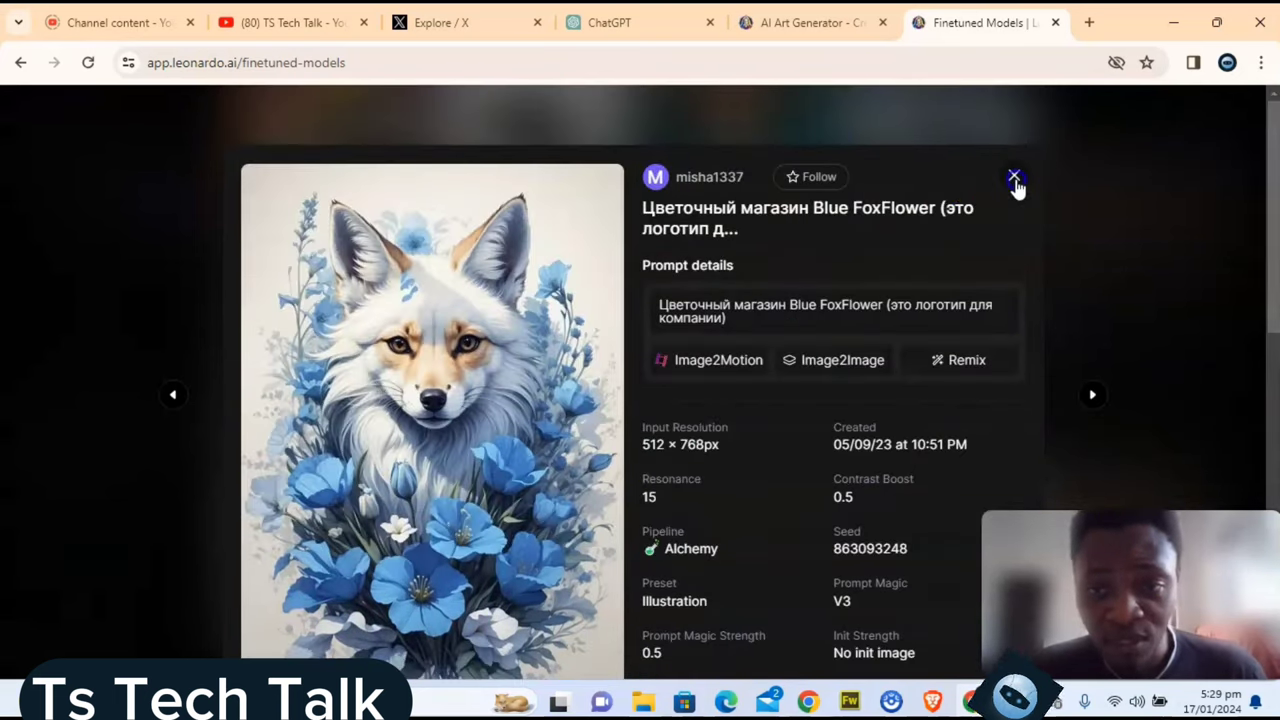
pyautogui.click(1013, 177)
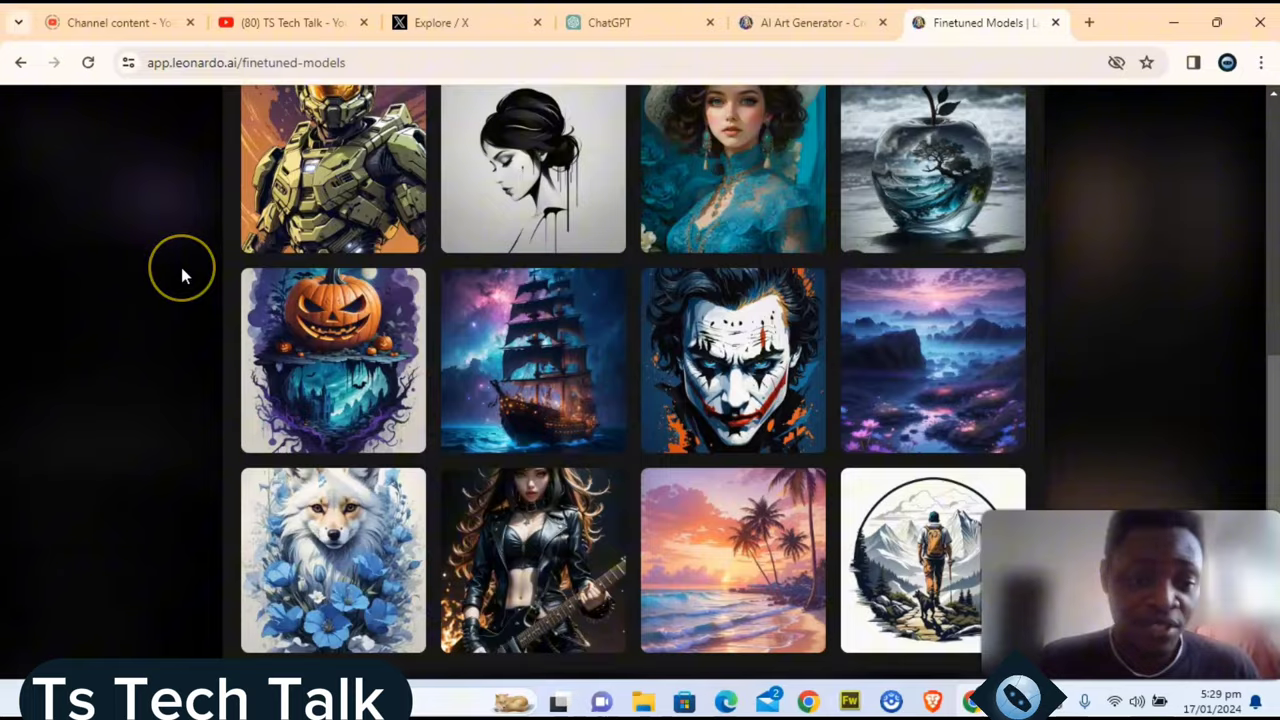
pyautogui.scroll(5, 181, 267)
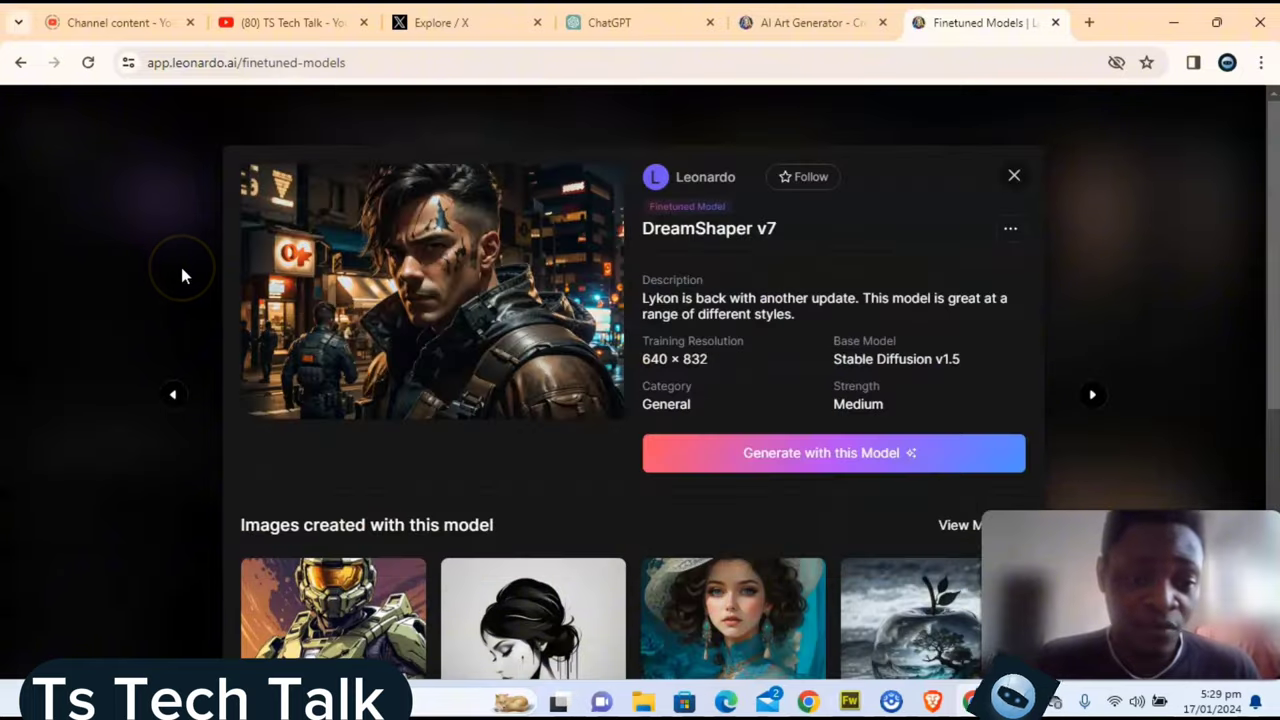
pyautogui.click(1013, 177)
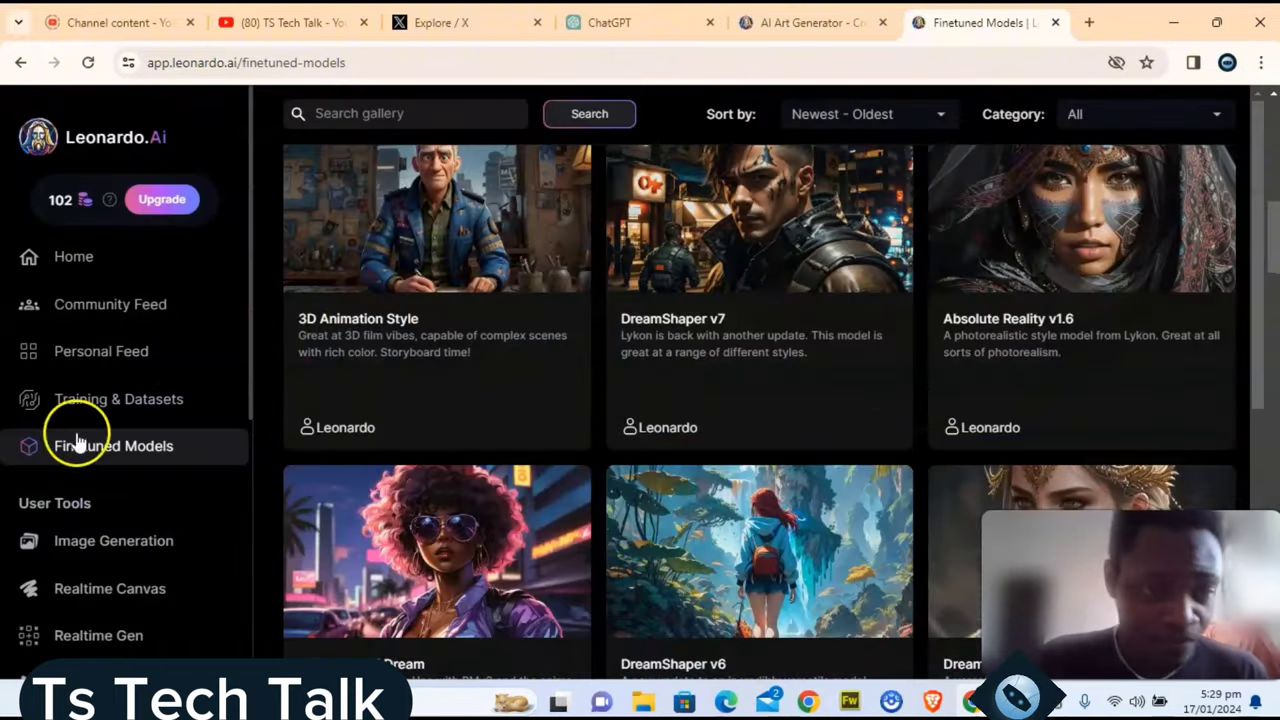
# Step: Look over the remaining user tools and account options in the navigation, then open Image Generation
pyautogui.scroll(-3, 118, 540)
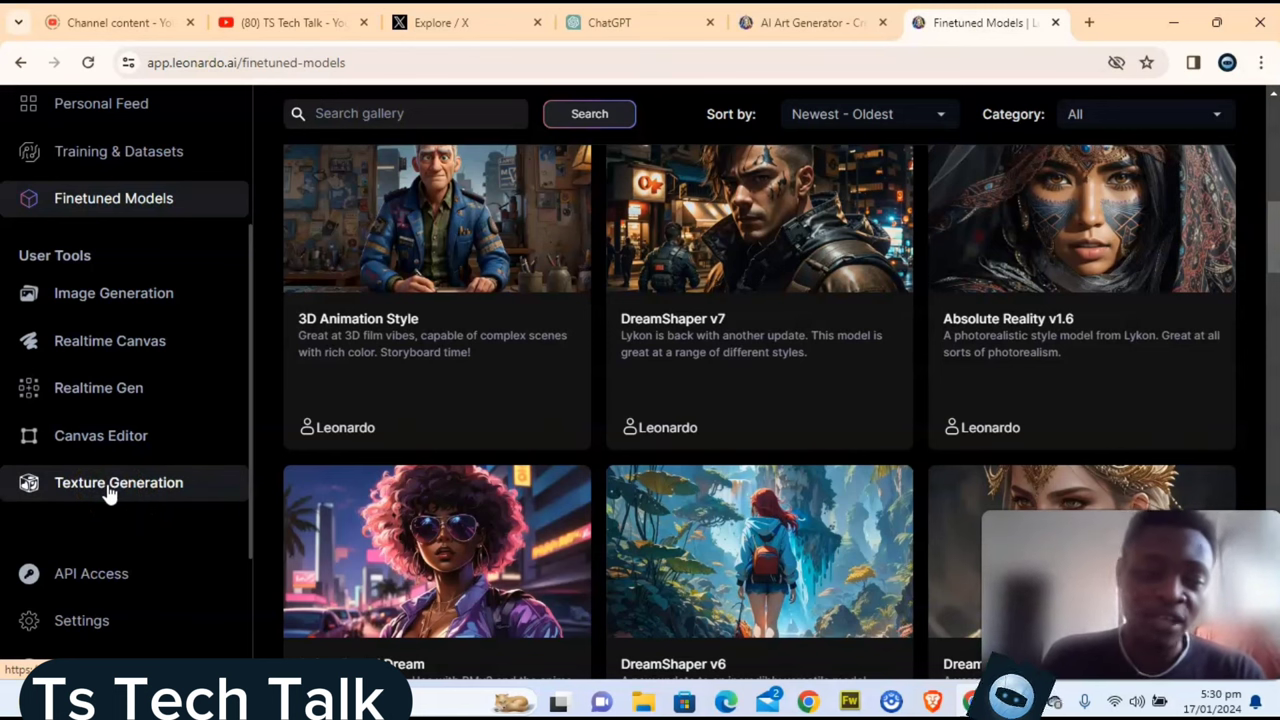
pyautogui.scroll(-1, 200, 530)
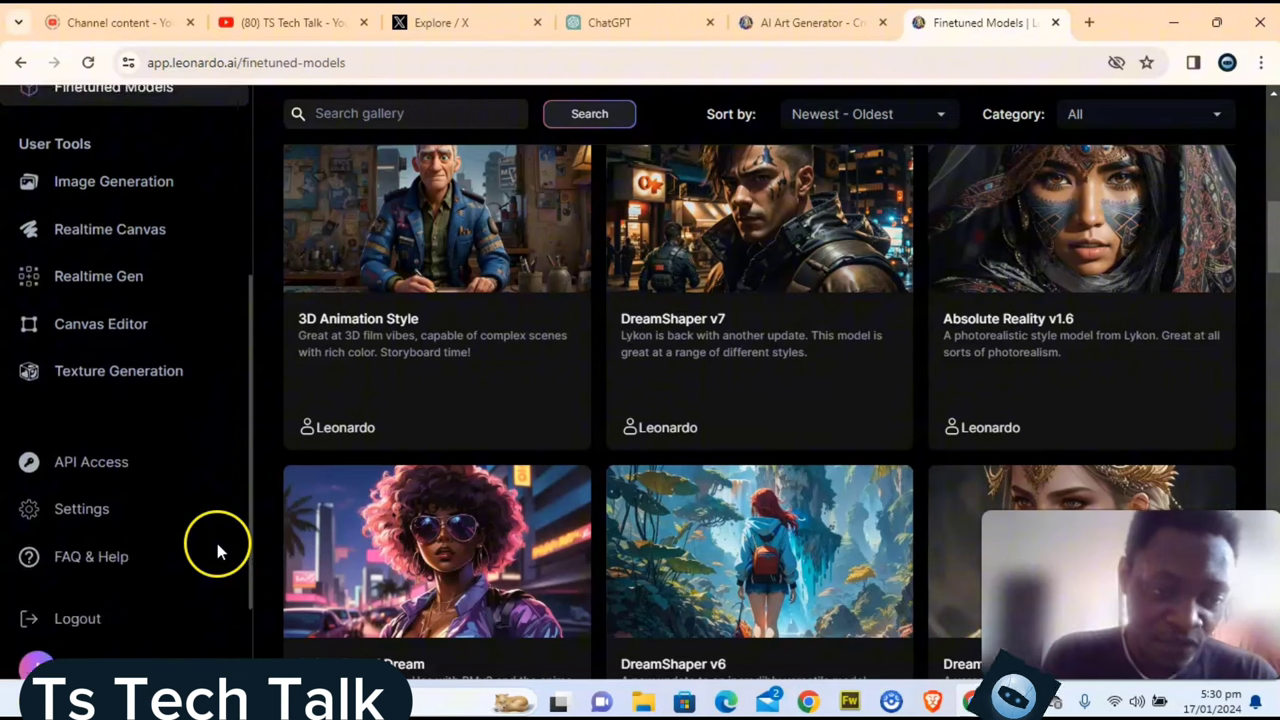
pyautogui.scroll(-2, 217, 543)
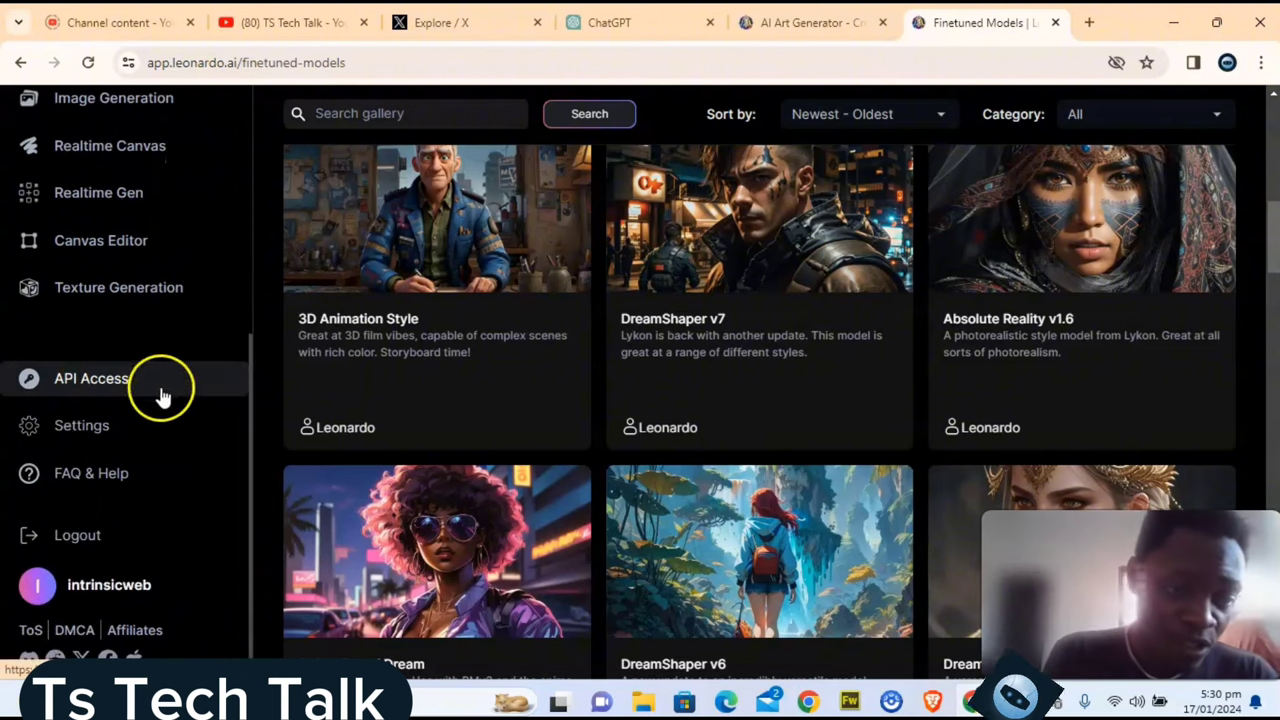
pyautogui.scroll(-1, 110, 427)
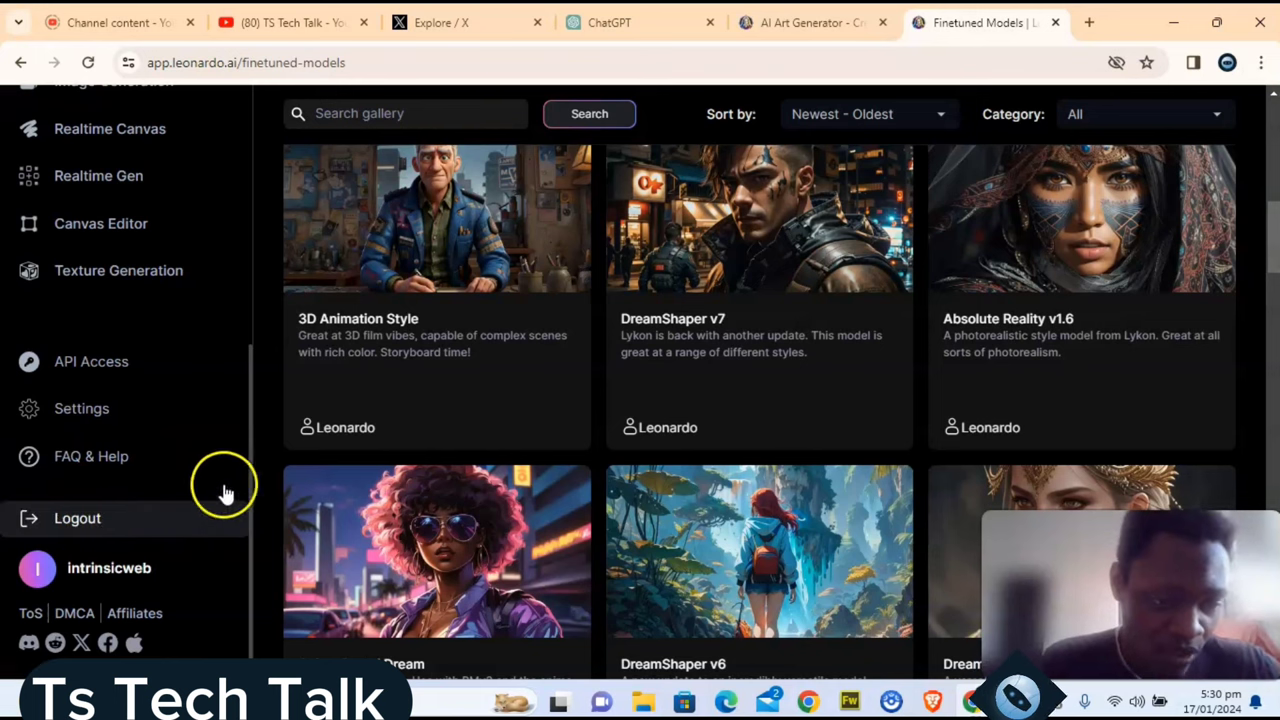
pyautogui.scroll(3, 206, 274)
pyautogui.click(174, 278)
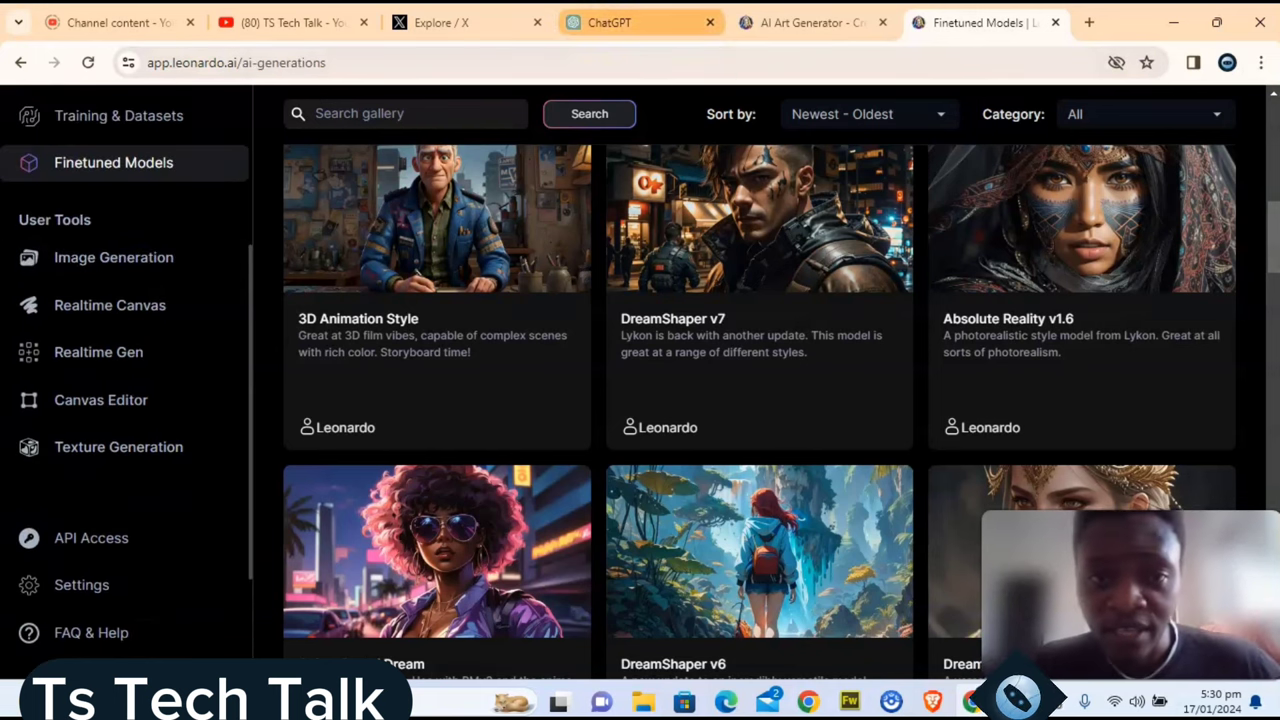
# Step: Replace the leopard prompt in Leonardo.Ai with the first cyberpunk hacker fox prompt suggested in the ChatGPT conversation
pyautogui.click(620, 22)
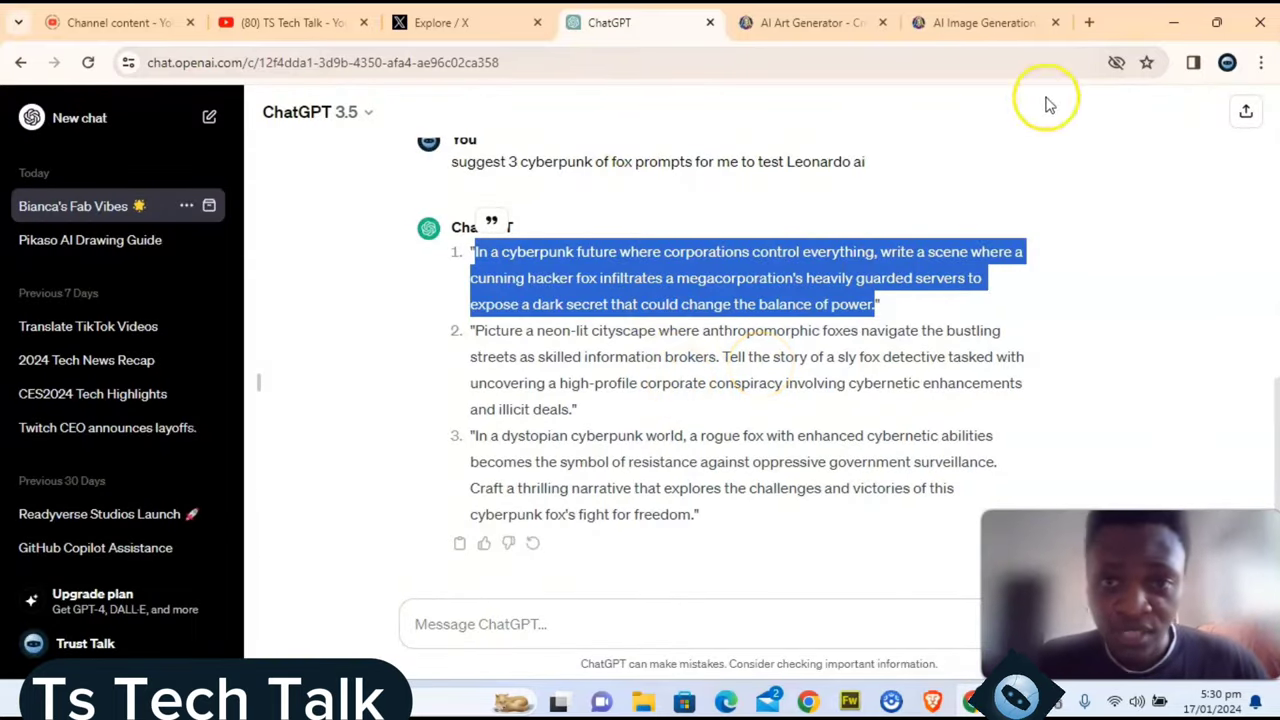
pyautogui.click(968, 20)
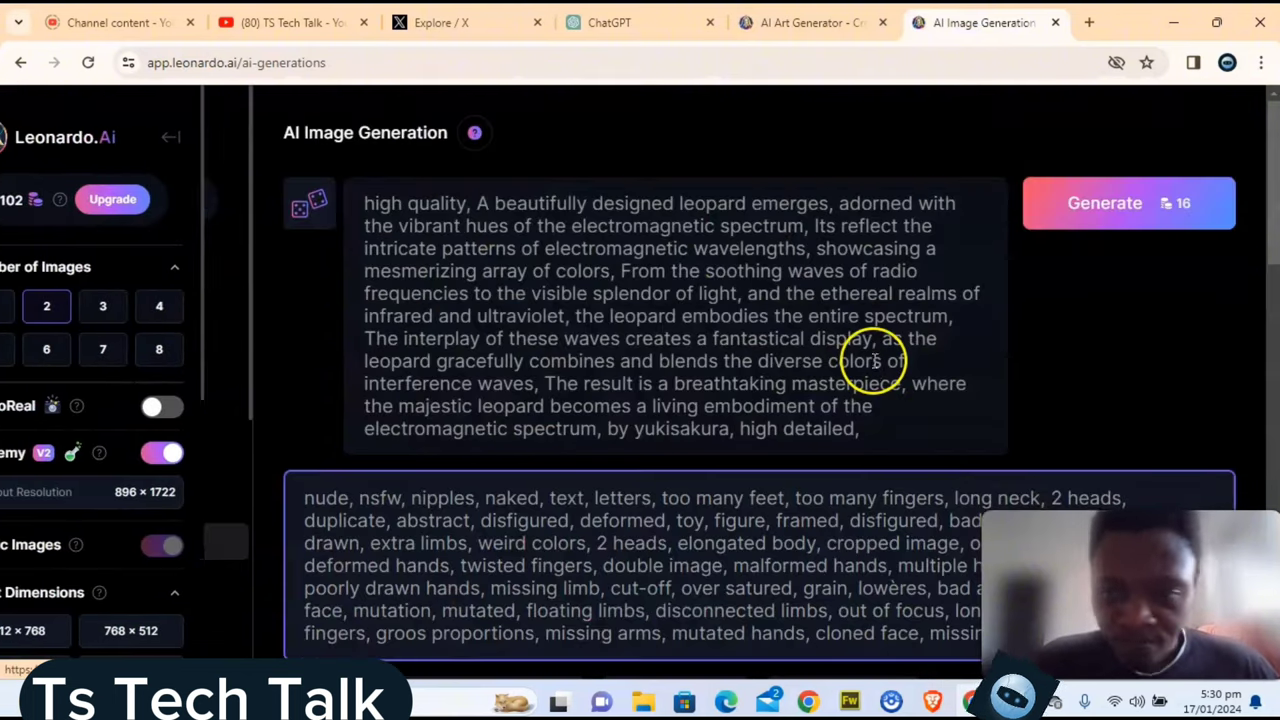
pyautogui.click(673, 357)
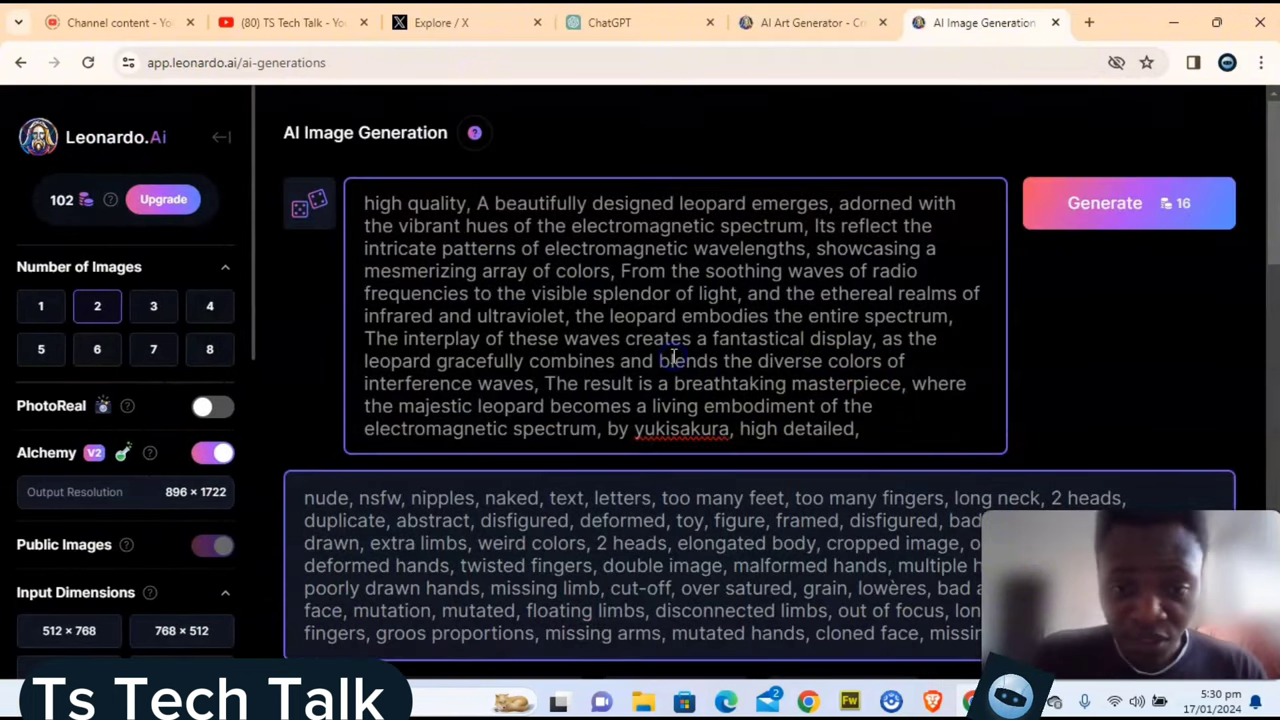
pyautogui.hotkey('ctrl', 'a')
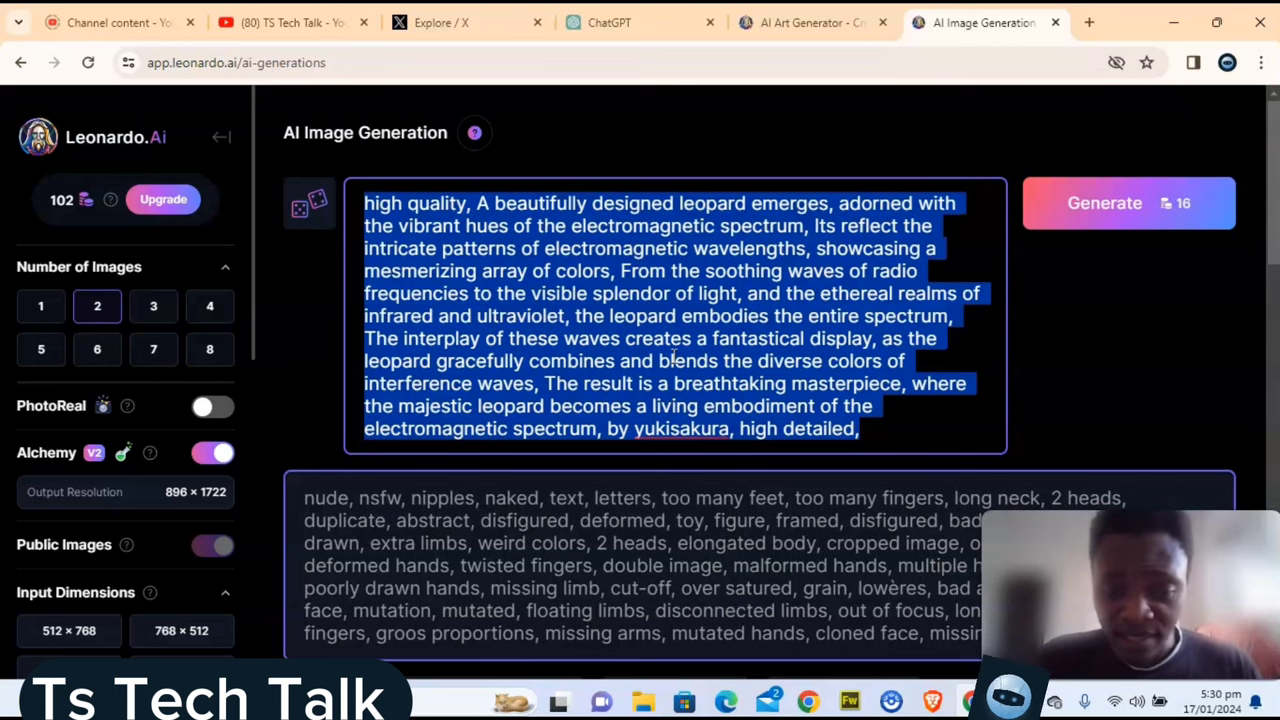
pyautogui.press('BackSpace')
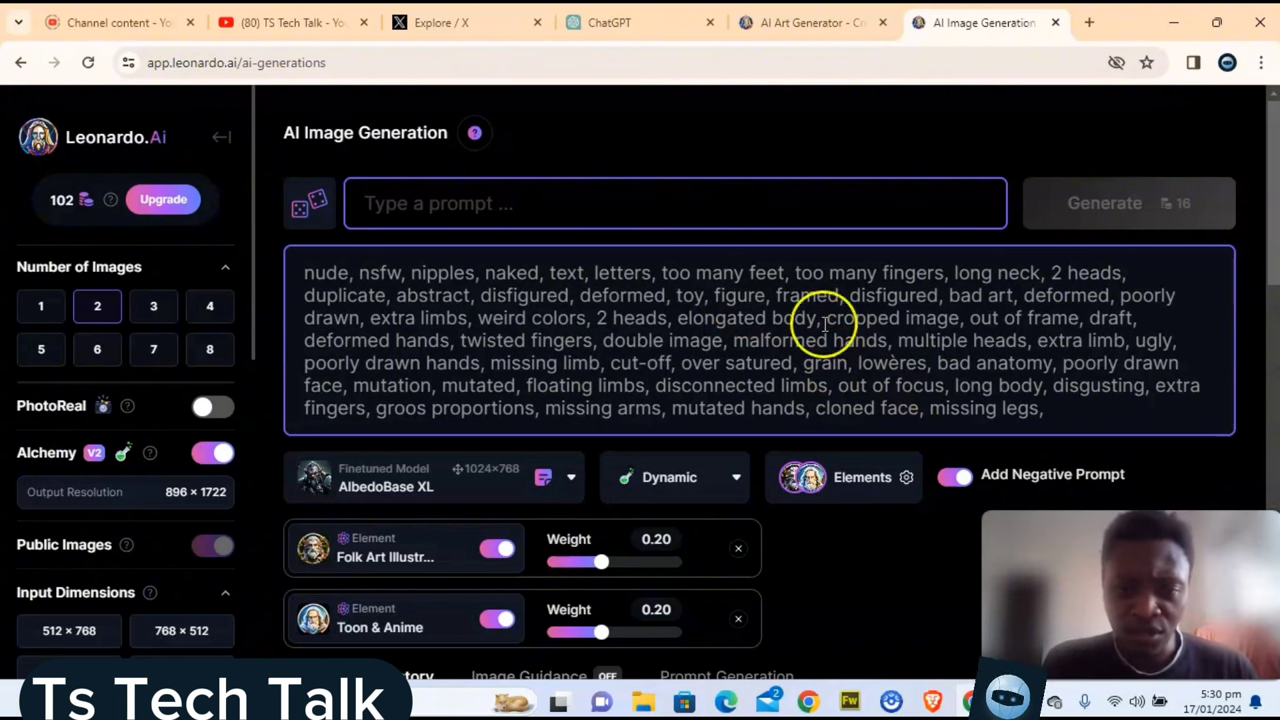
pyautogui.click(657, 219)
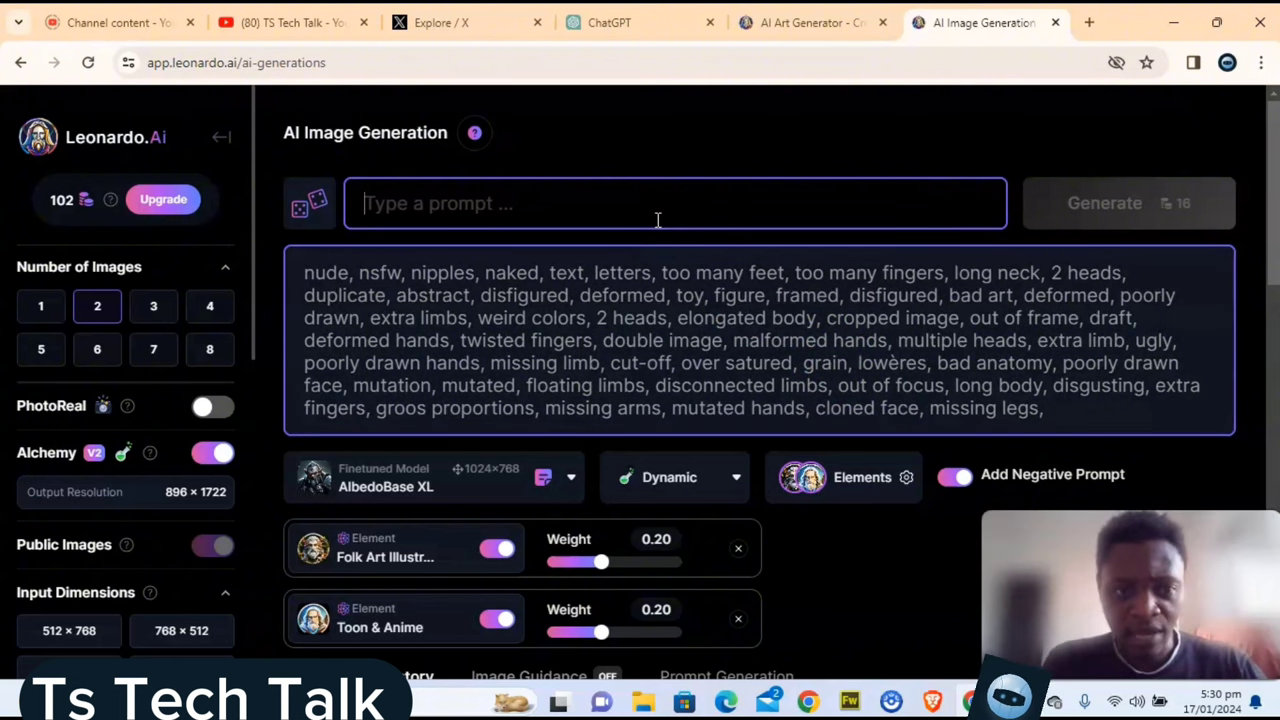
pyautogui.hotkey('ctrl', 'v')
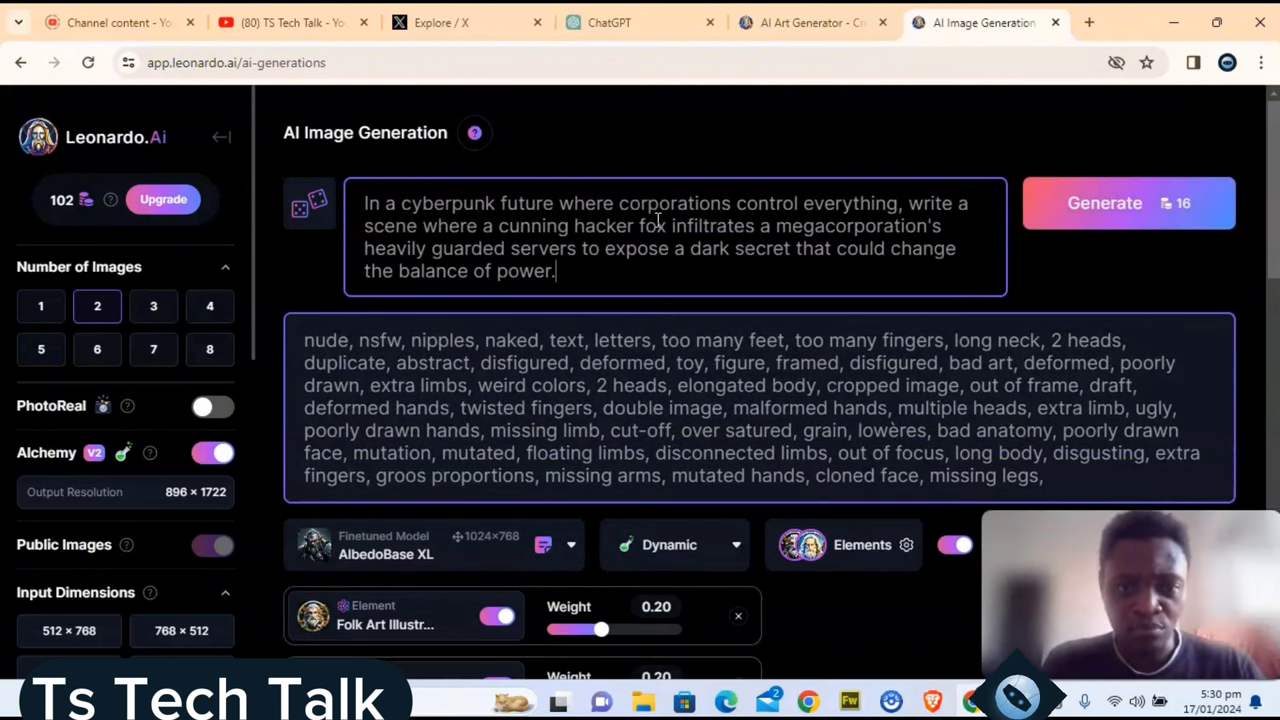
# Step: Generate two images from the hacker fox prompt and view them in the generation history
pyautogui.click(1107, 203)
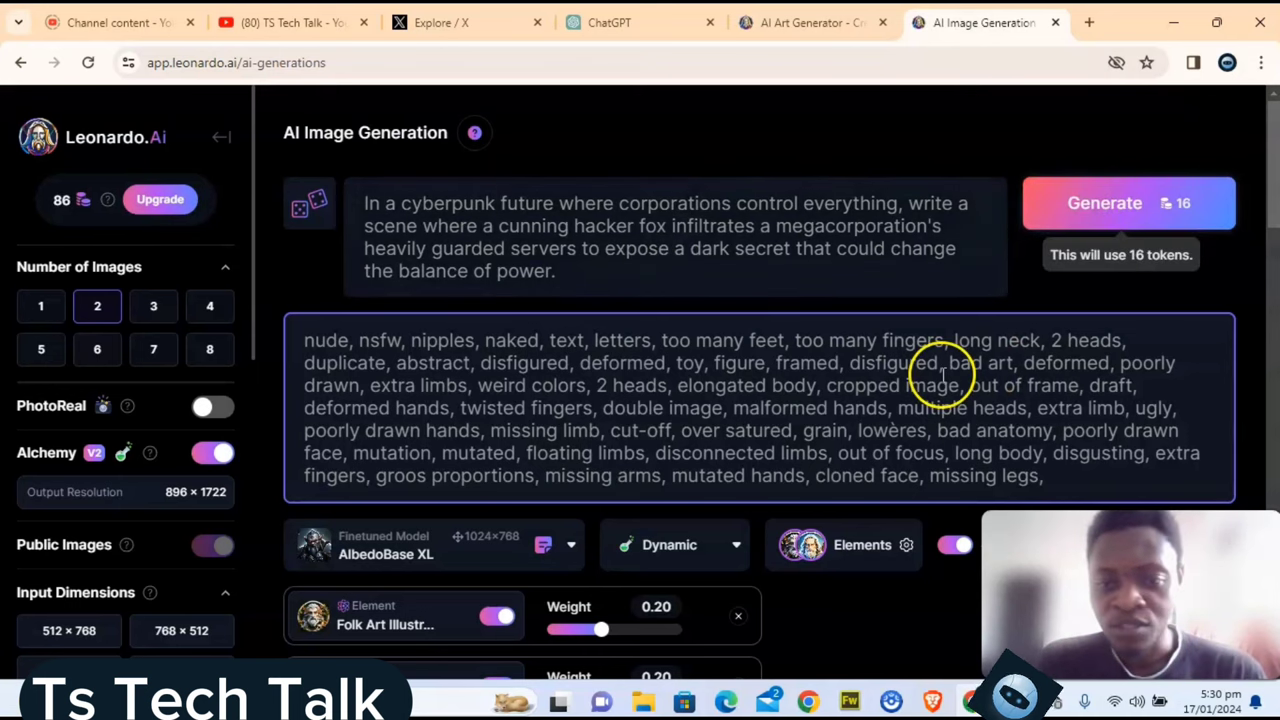
pyautogui.scroll(-3, 680, 410)
pyautogui.scroll(-2, 680, 405)
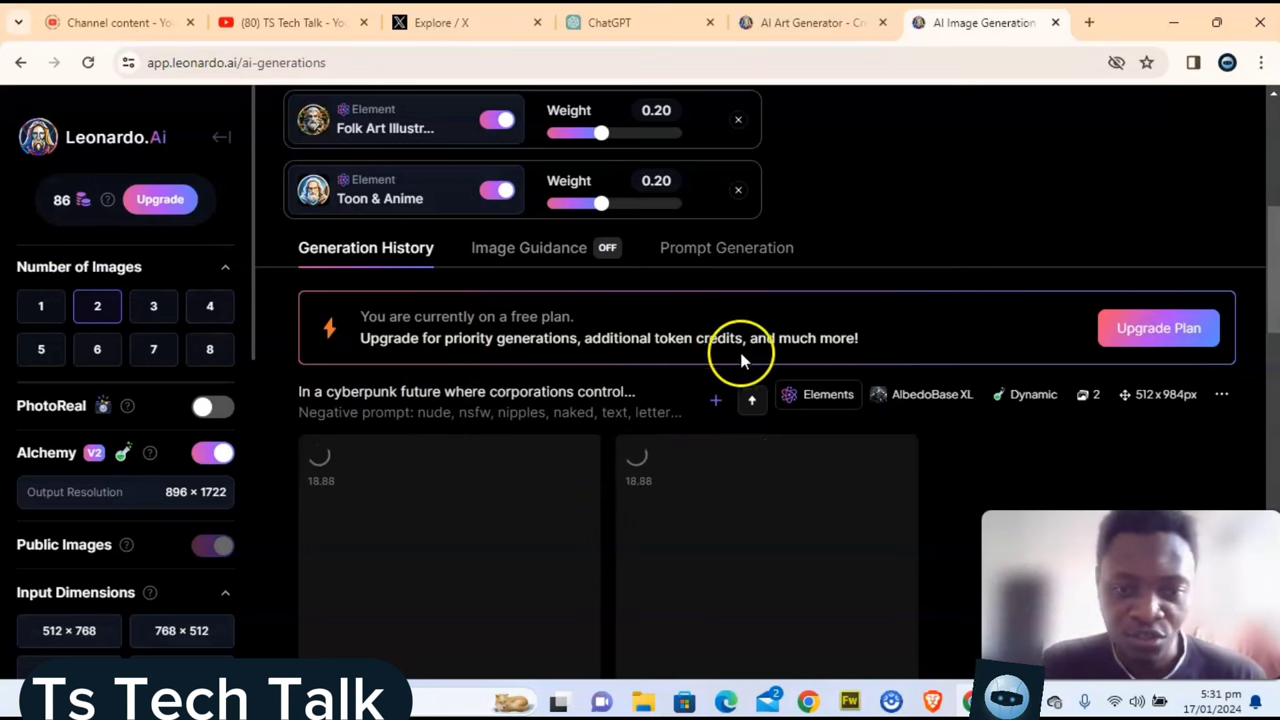
pyautogui.scroll(-2, 900, 488)
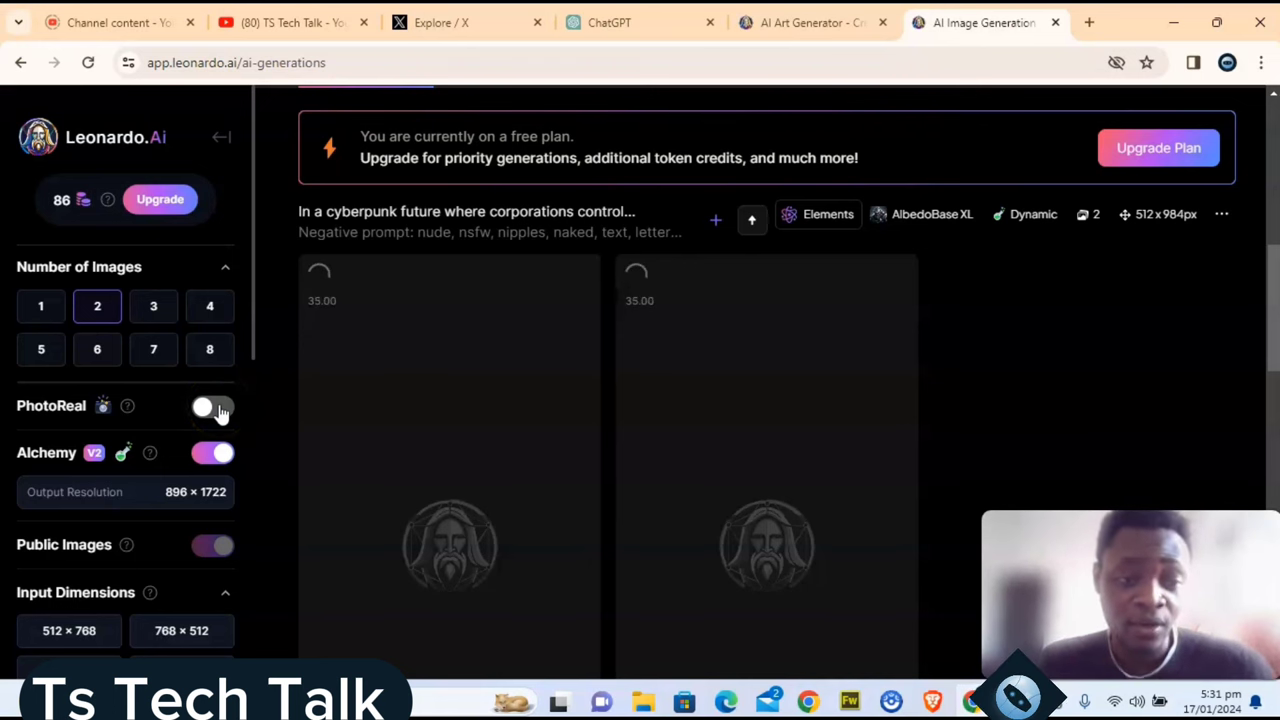
pyautogui.click(370, 521)
pyautogui.scroll(-1, 629, 504)
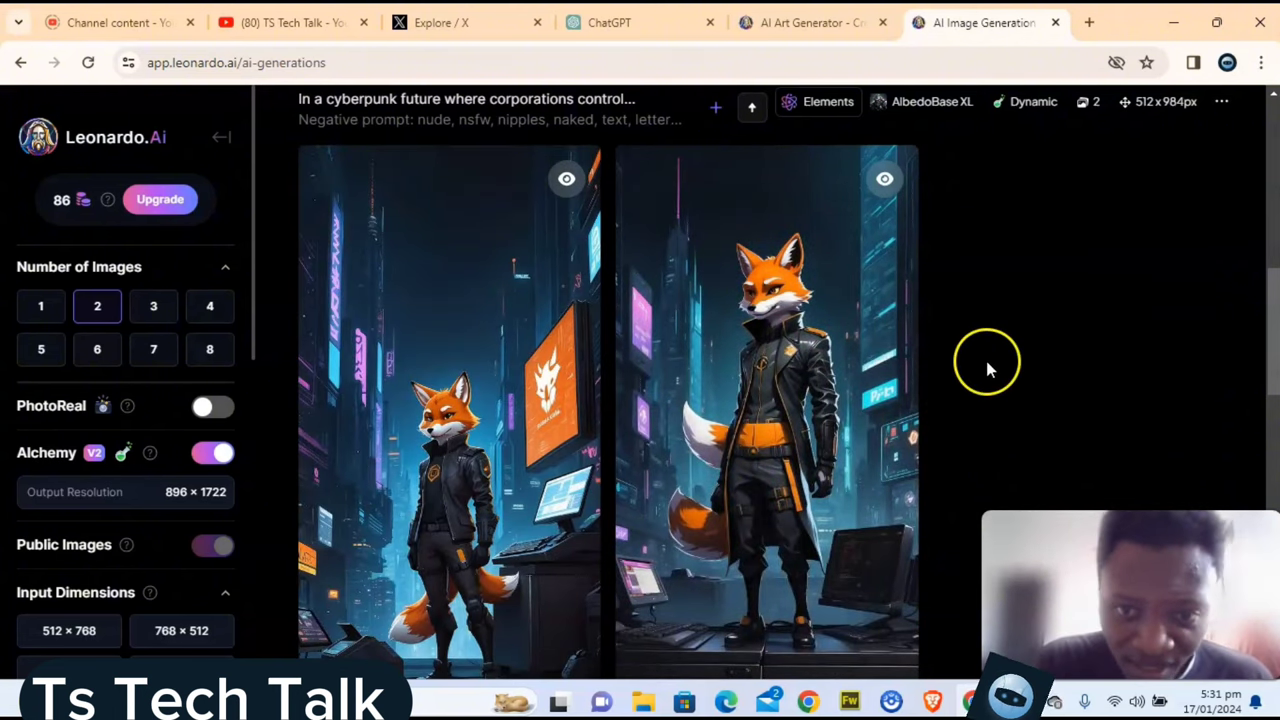
pyautogui.scroll(-1, 1034, 328)
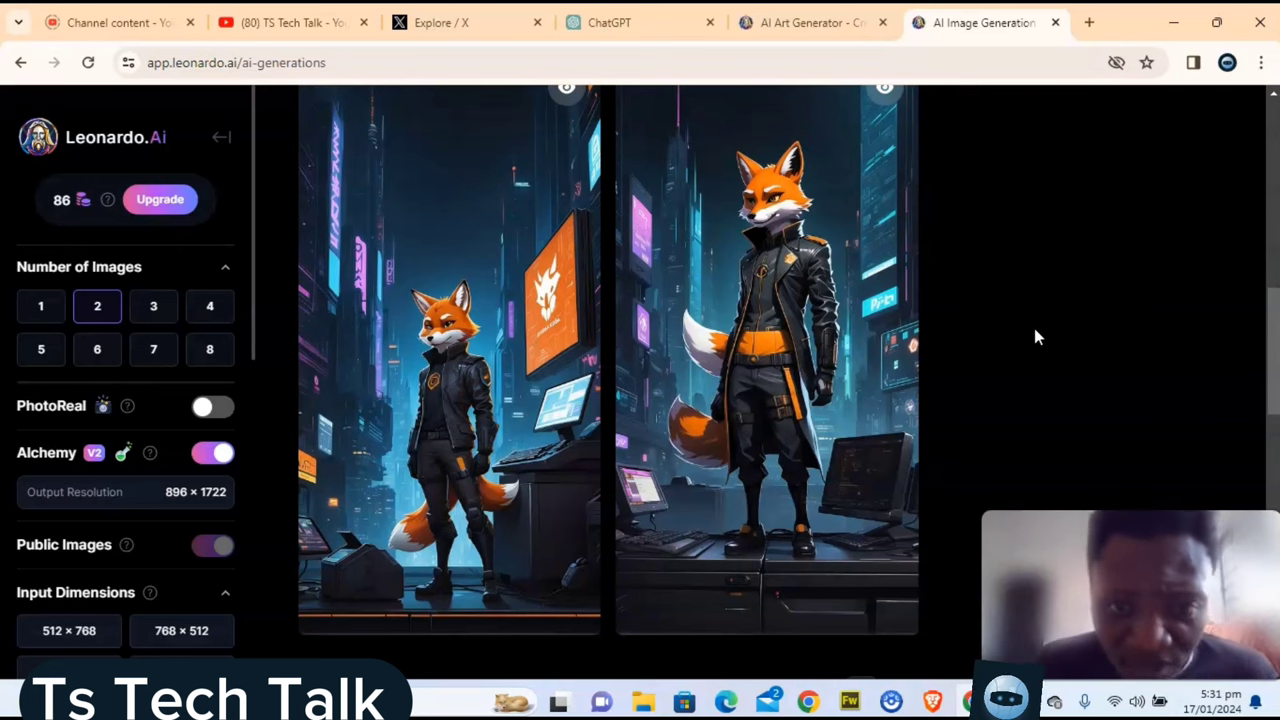
# Step: Compare the two generated fox images with the prompt and bring up the image options on the first one
pyautogui.scroll(-6, 1035, 337)
pyautogui.scroll(10, 1034, 328)
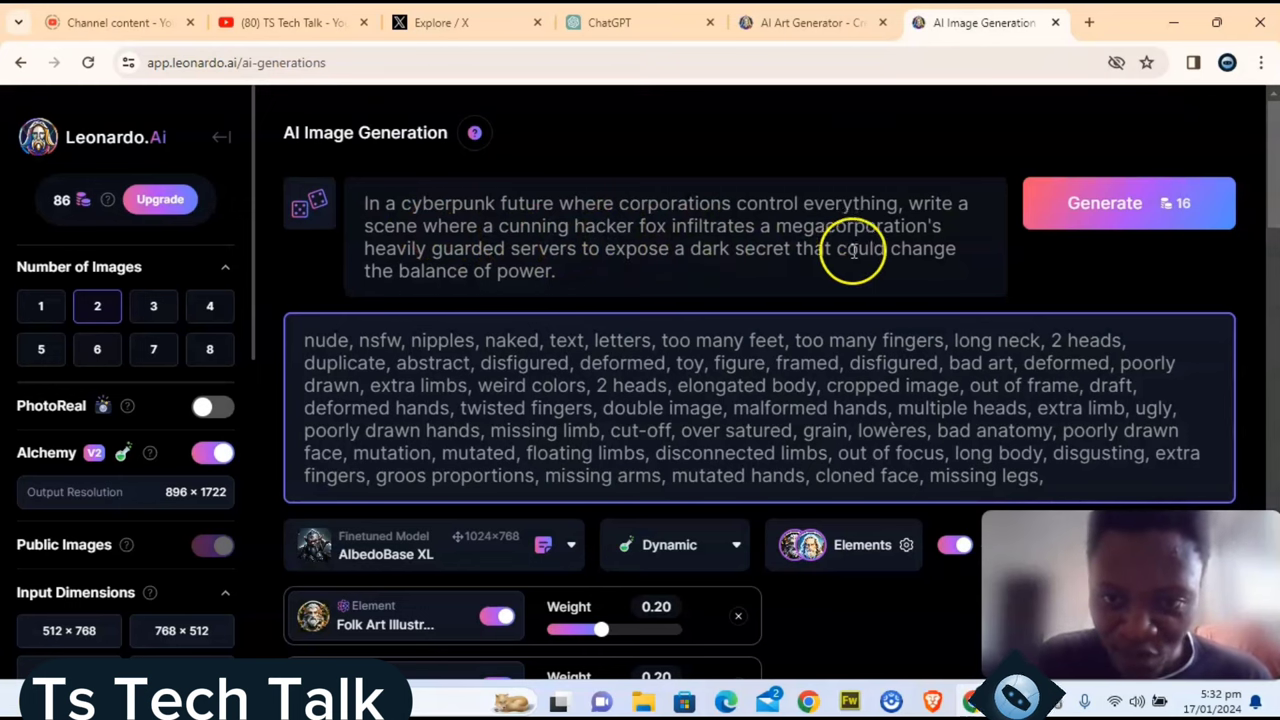
pyautogui.scroll(-4, 971, 280)
pyautogui.scroll(-5, 971, 280)
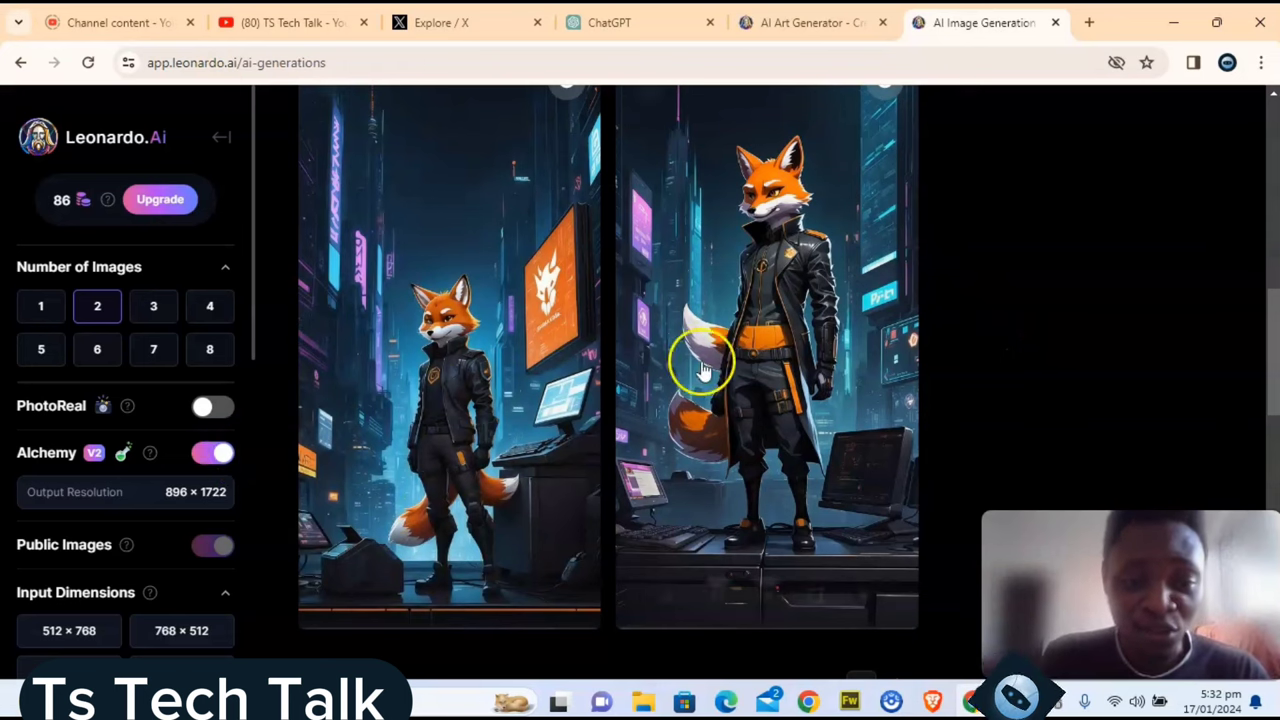
pyautogui.moveTo(458, 297)
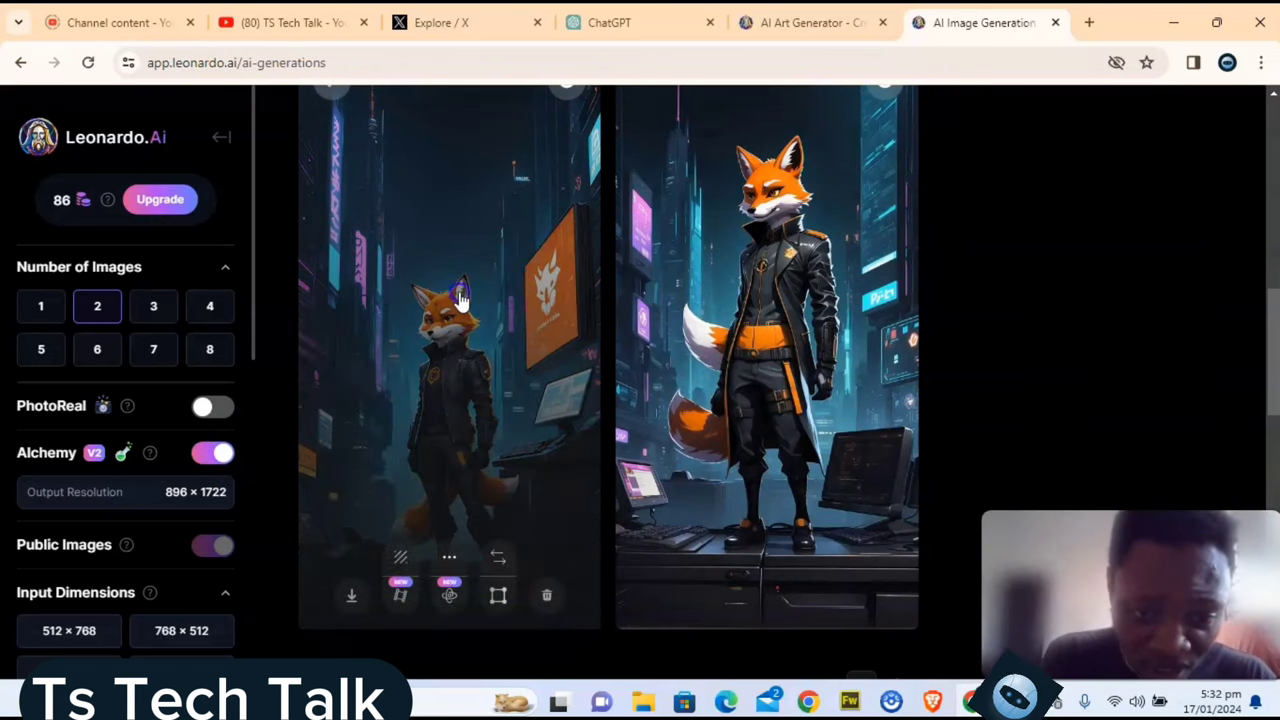
# Step: Download the first fox image from its full view and check its Alchemy Crisp and Smooth Upscale options
pyautogui.click(505, 306)
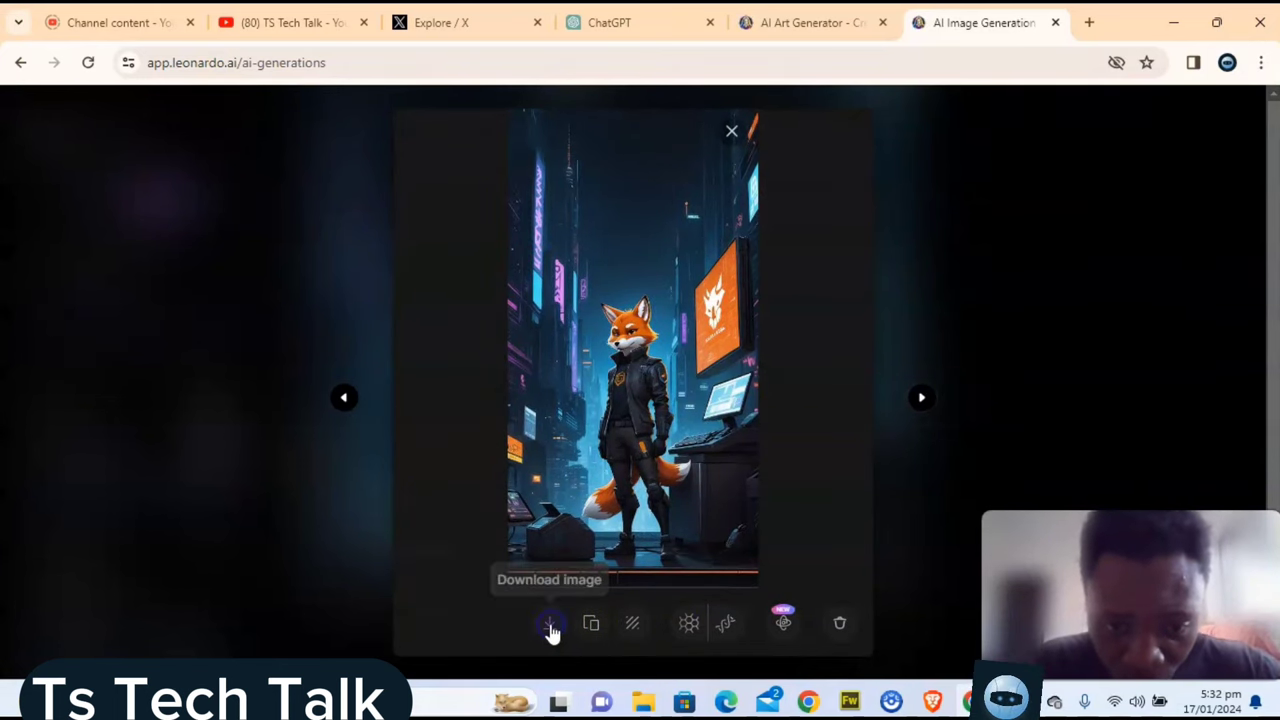
pyautogui.click(550, 626)
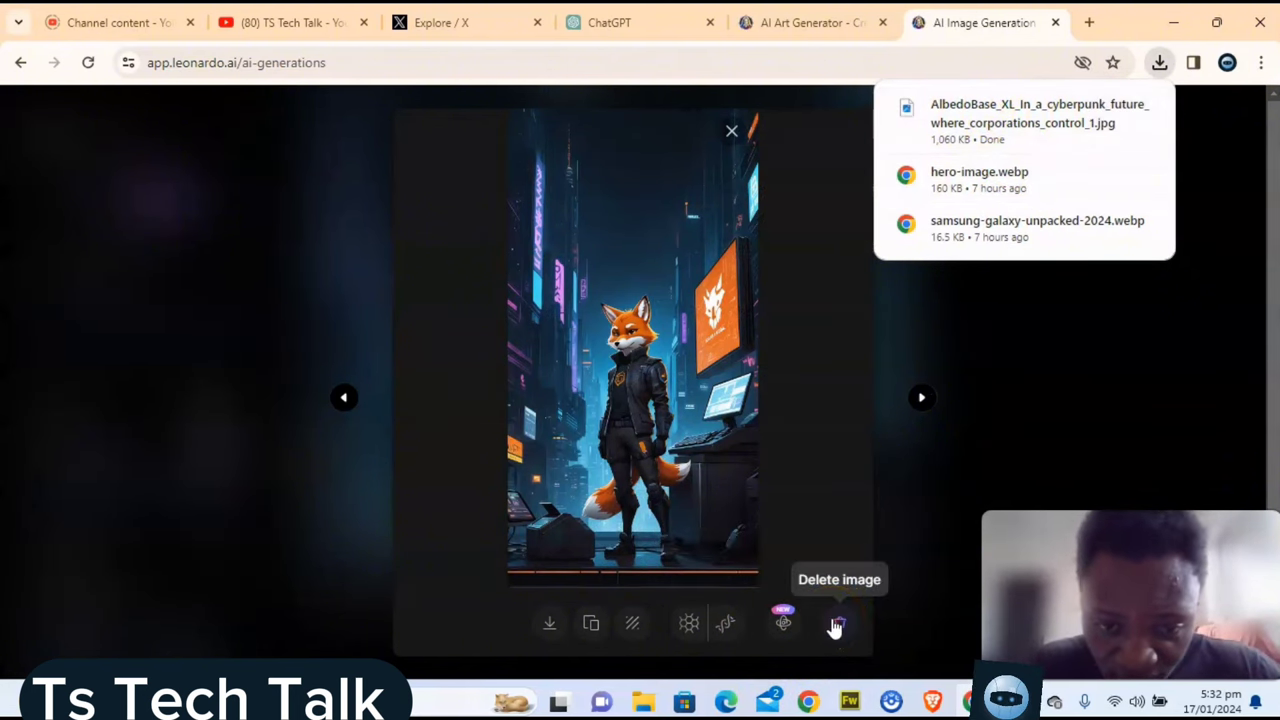
pyautogui.click(731, 623)
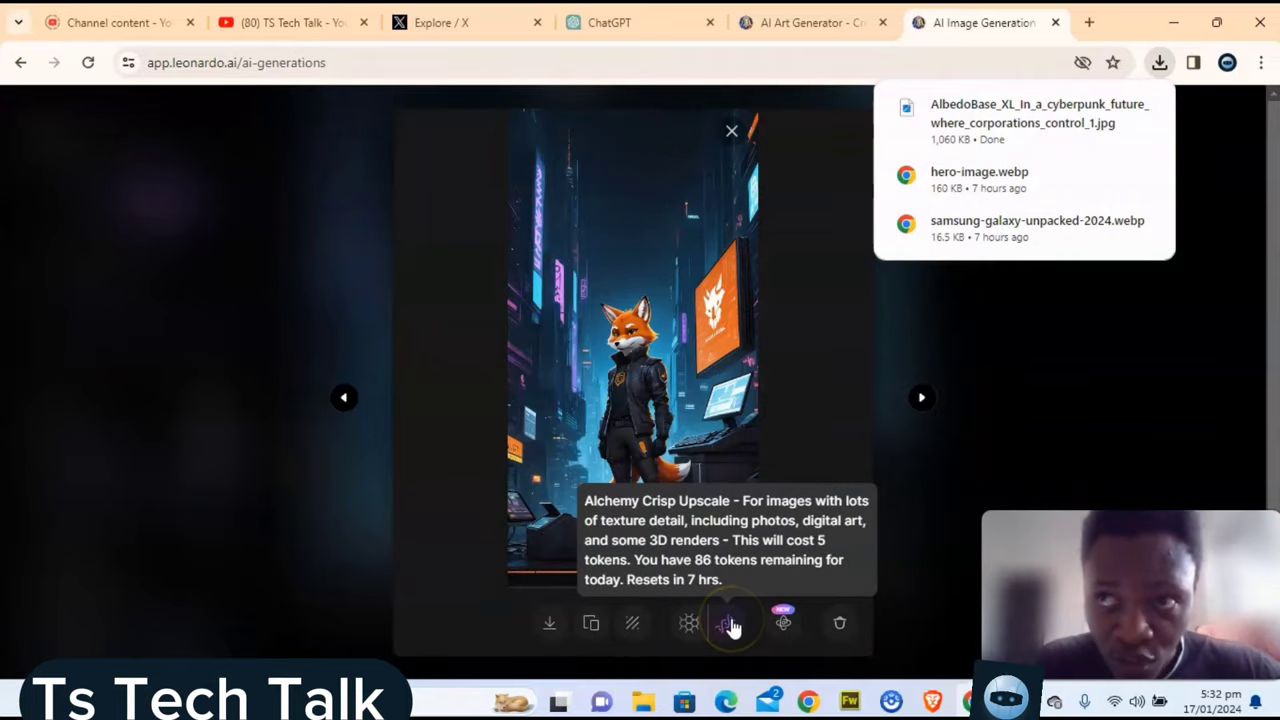
pyautogui.click(731, 624)
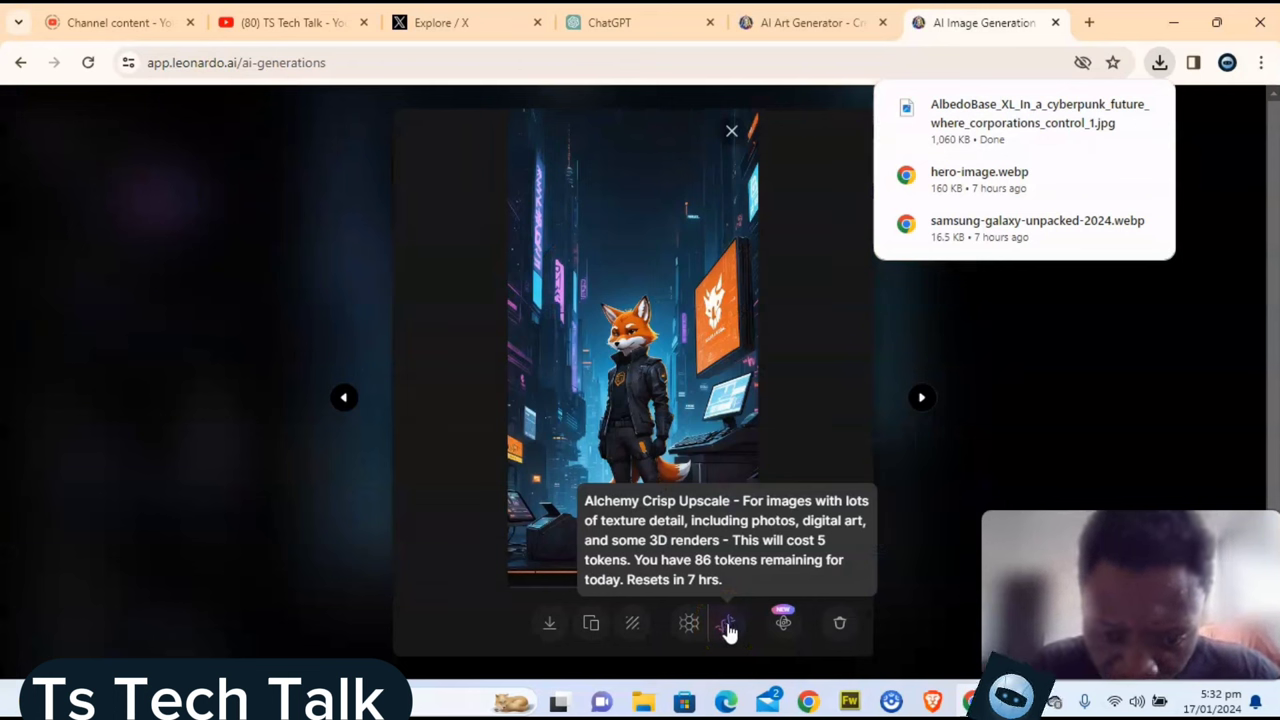
pyautogui.click(691, 626)
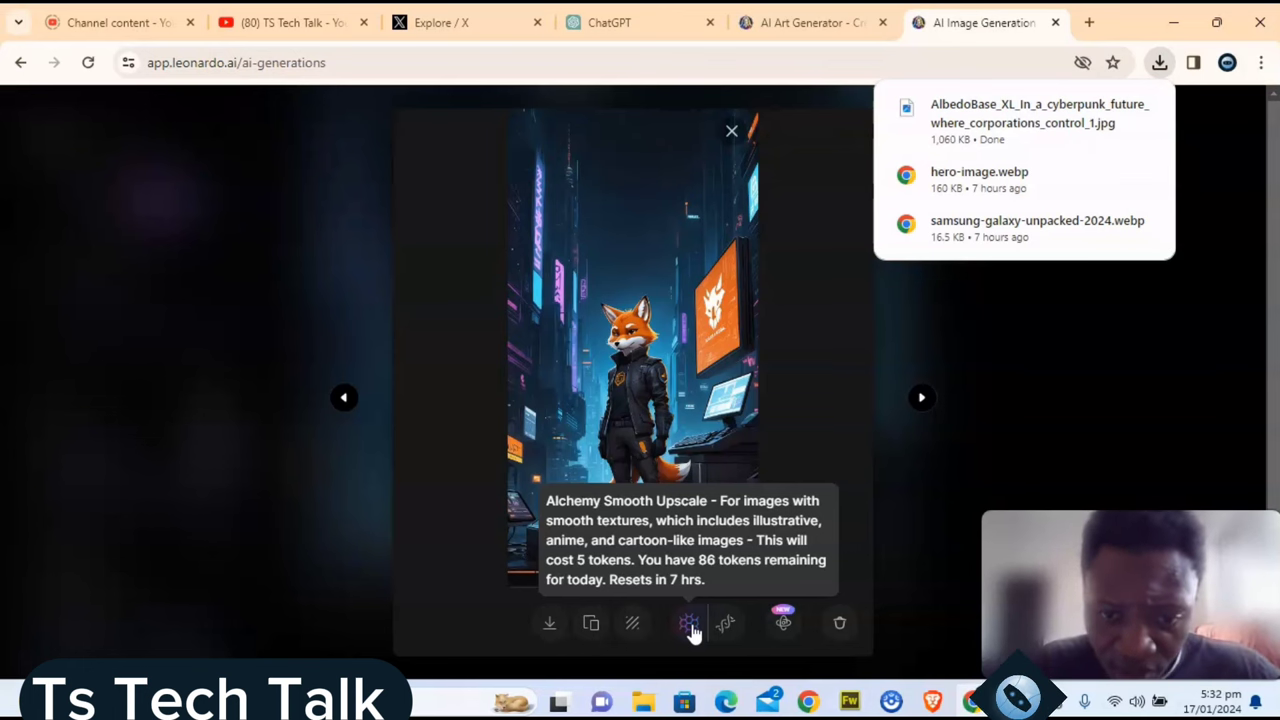
pyautogui.click(723, 628)
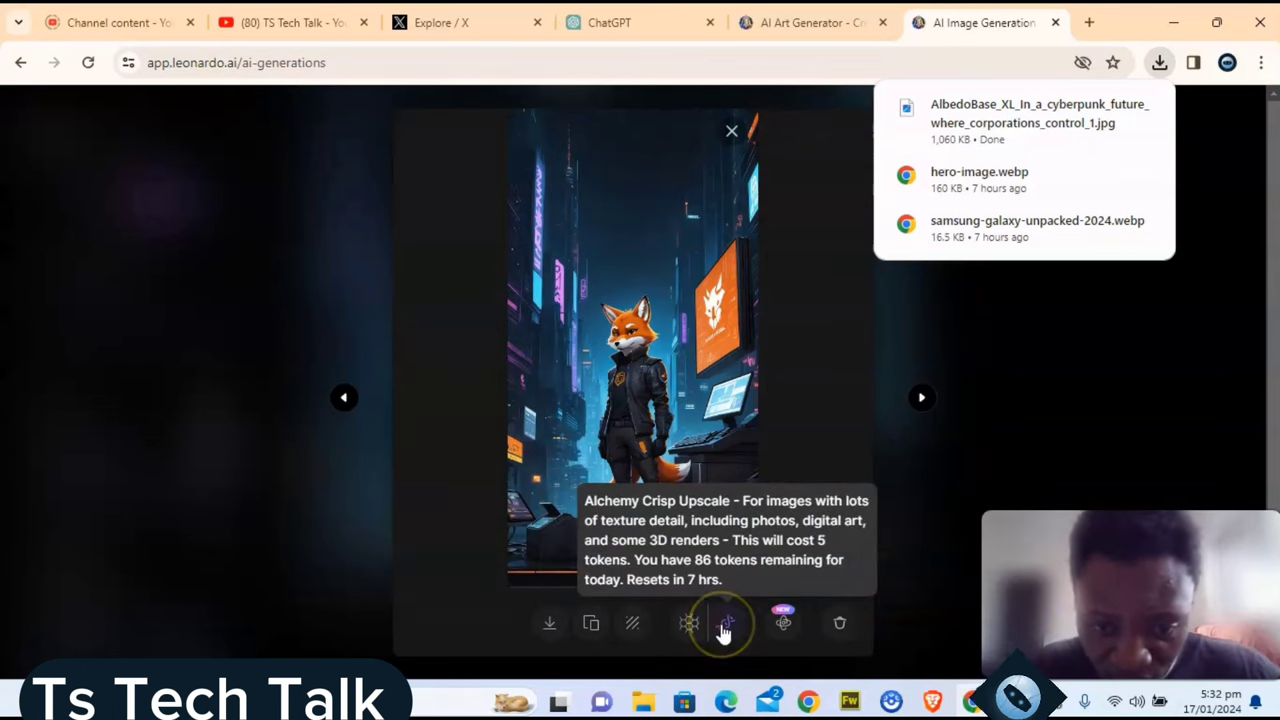
pyautogui.click(1120, 175)
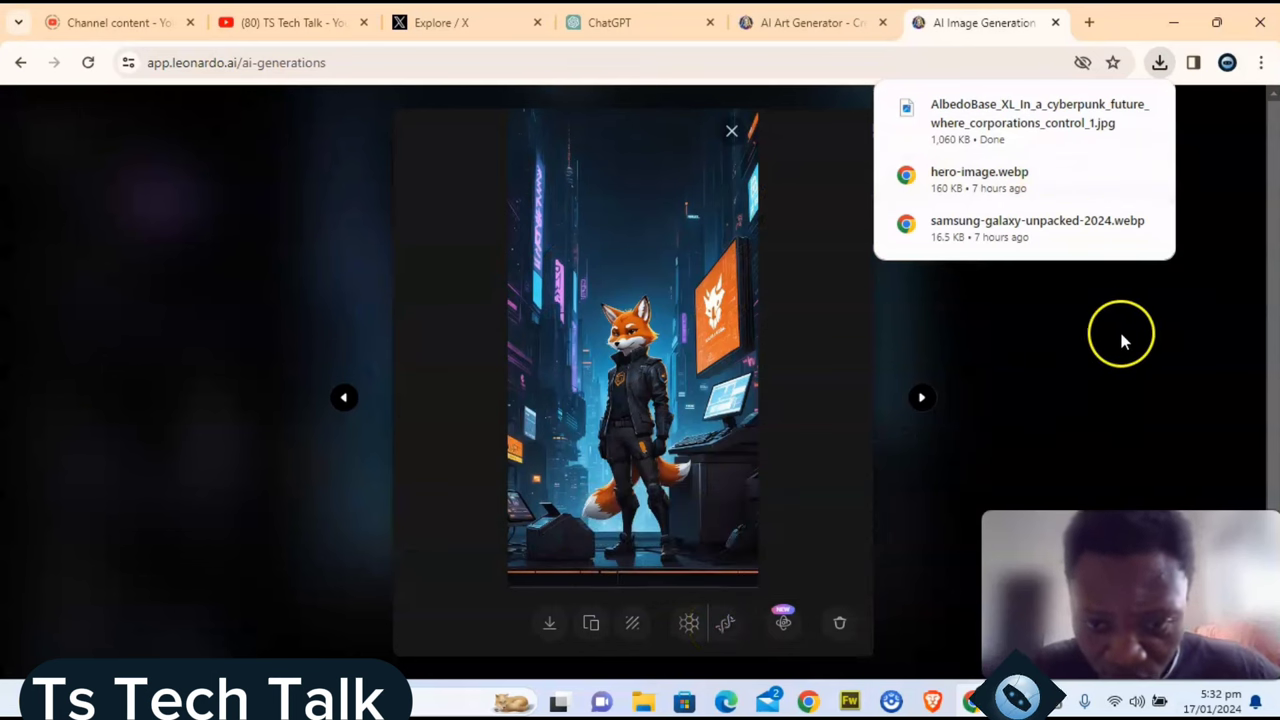
pyautogui.click(933, 193)
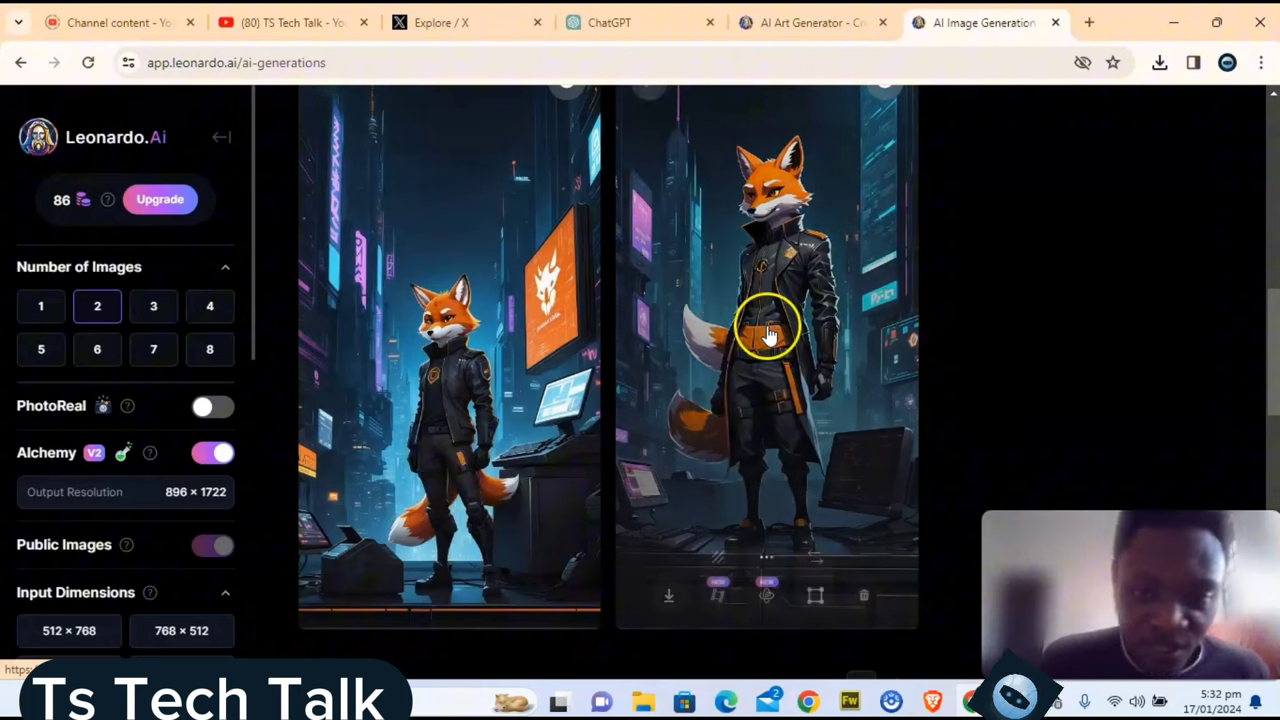
# Step: Open the second fox image in full view, download it, and return to the generation history
pyautogui.click(779, 277)
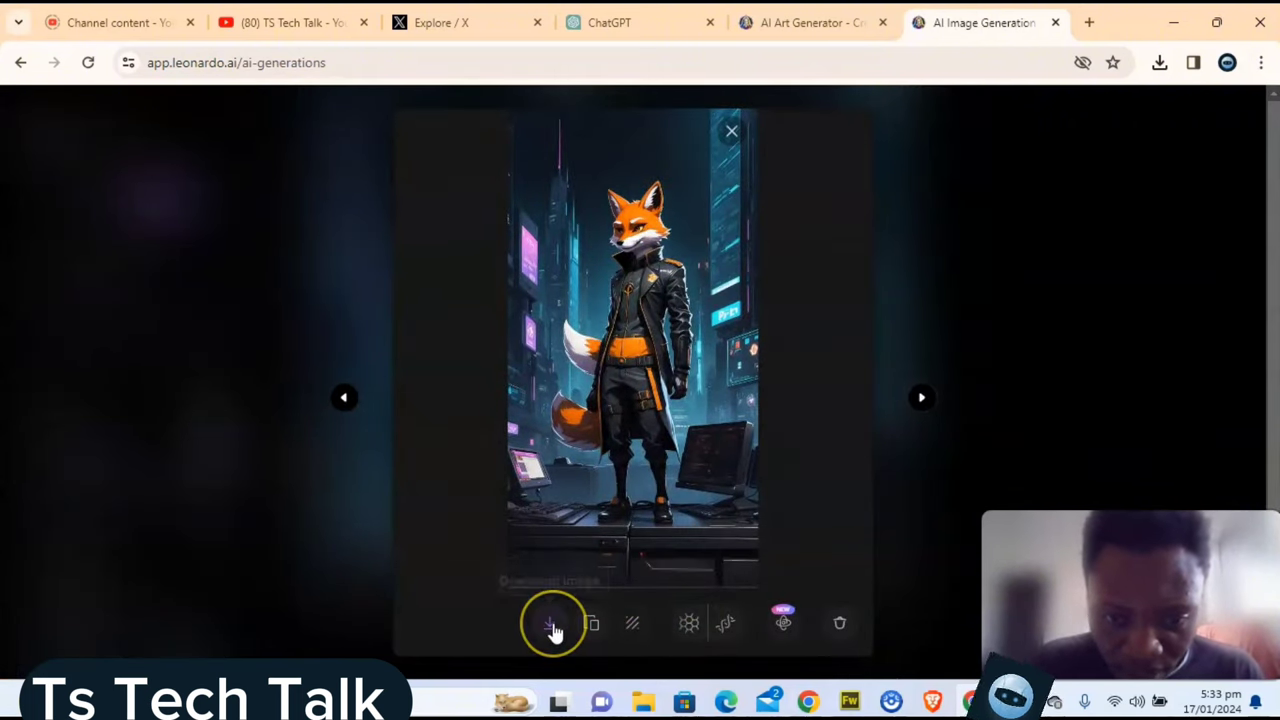
pyautogui.click(553, 628)
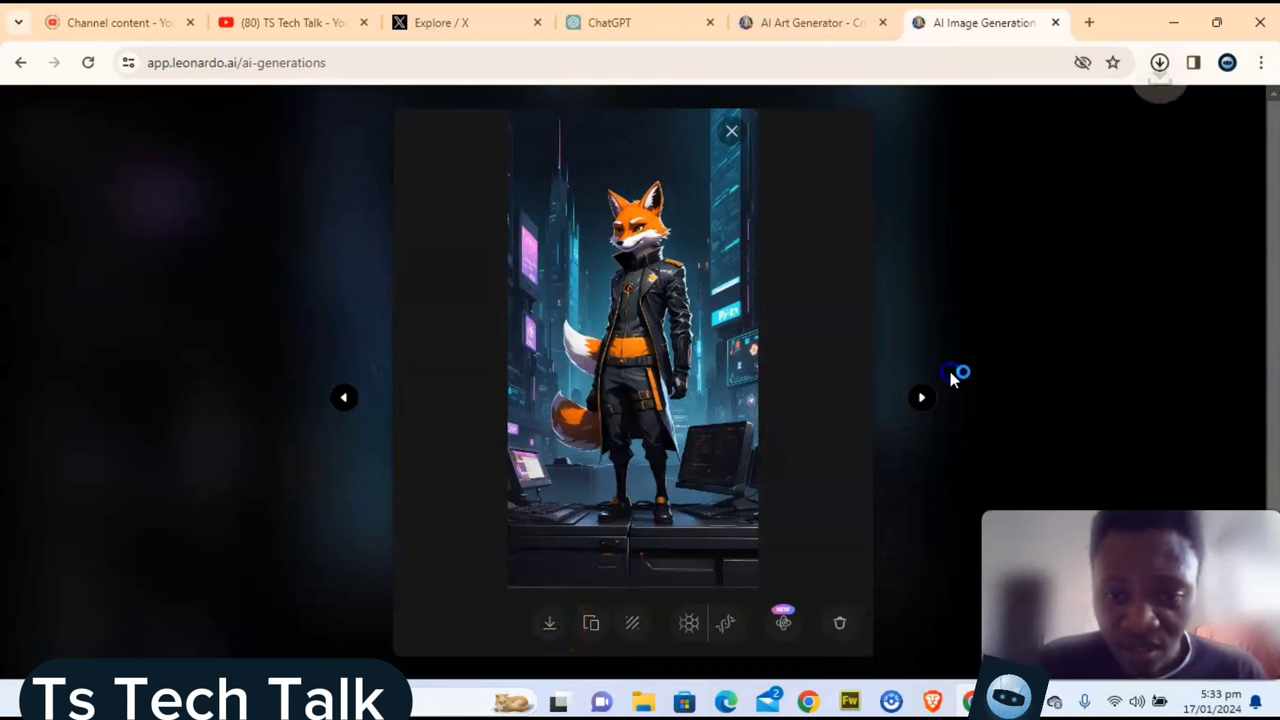
pyautogui.click(958, 374)
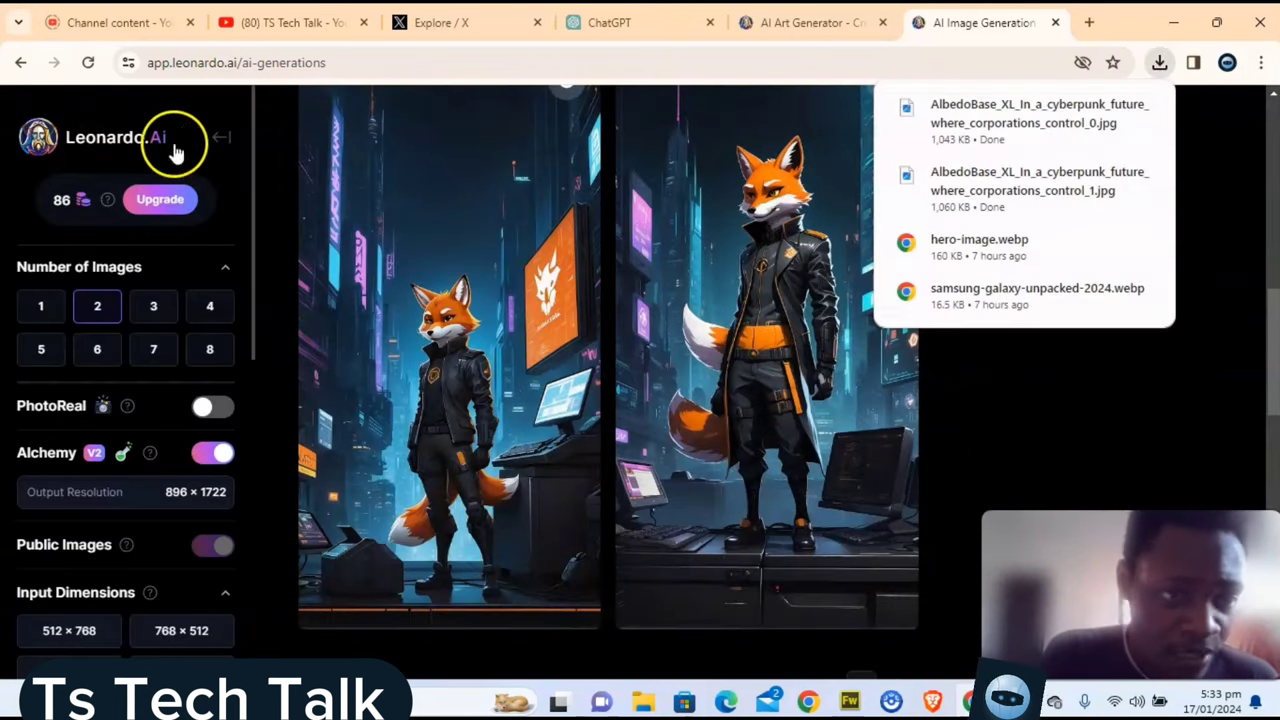
# Step: Leave Image Generation for the home page and open the Canvas Editor
pyautogui.click(220, 139)
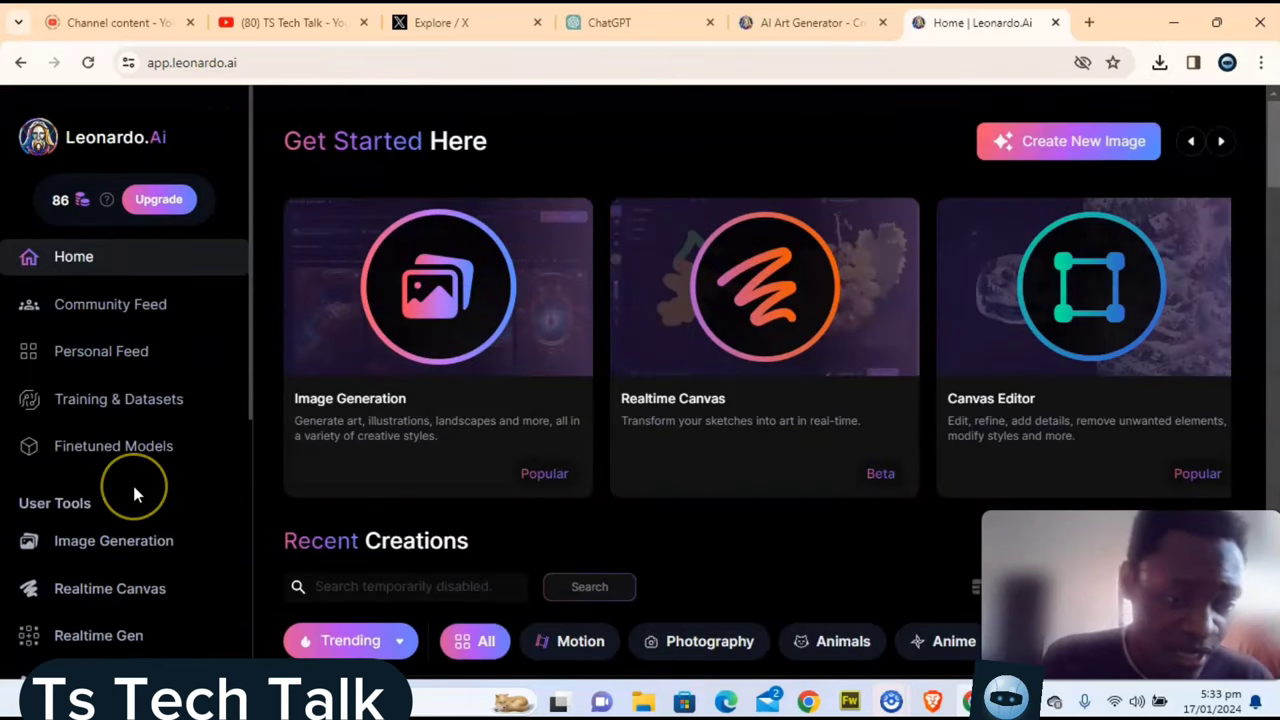
pyautogui.scroll(-2, 134, 488)
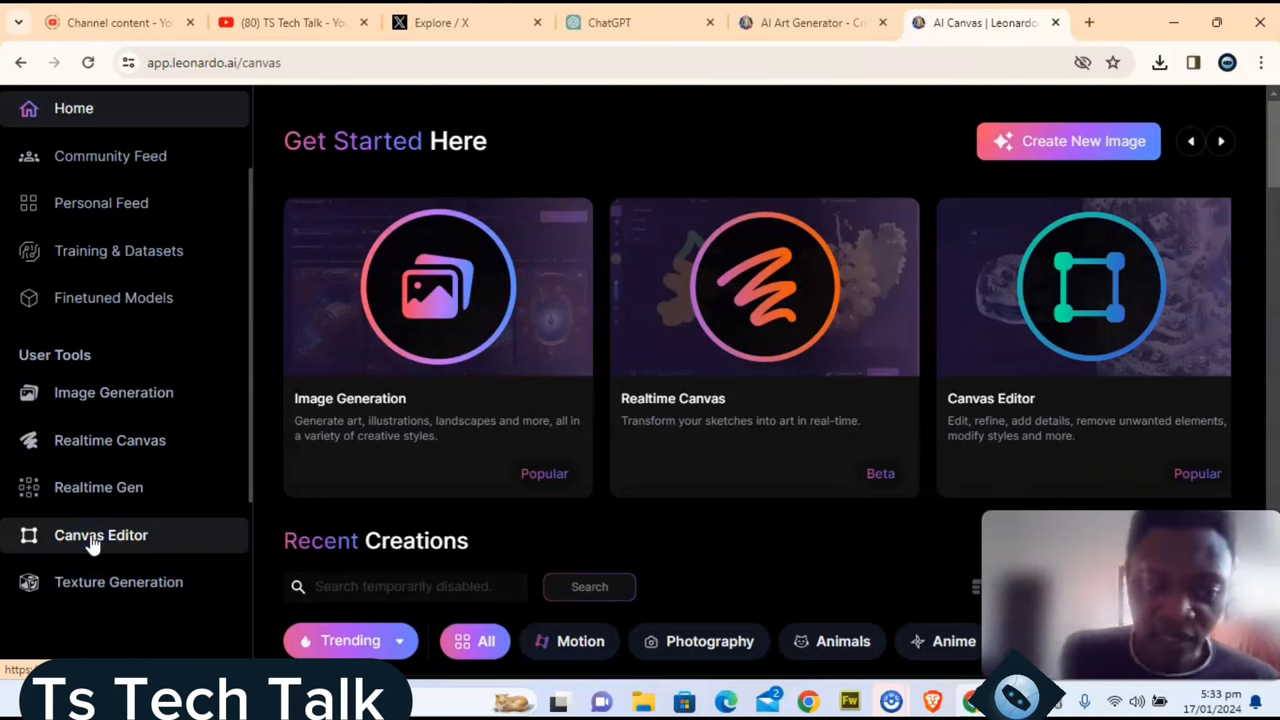
pyautogui.click(92, 543)
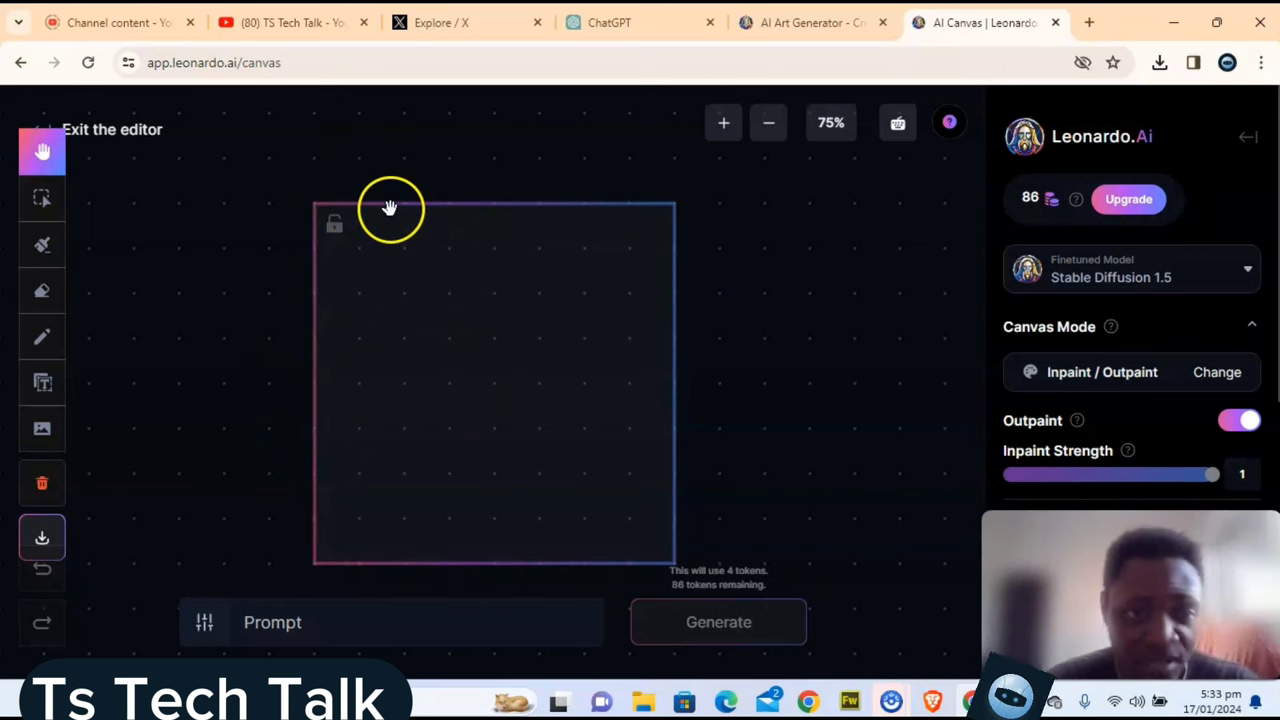
# Step: Shift the empty generation frame slightly downward on the canvas with the Select tool
pyautogui.moveTo(401, 218)
pyautogui.mouseDown()
pyautogui.moveTo(480, 220)
pyautogui.moveTo(394, 224)
pyautogui.mouseUp()
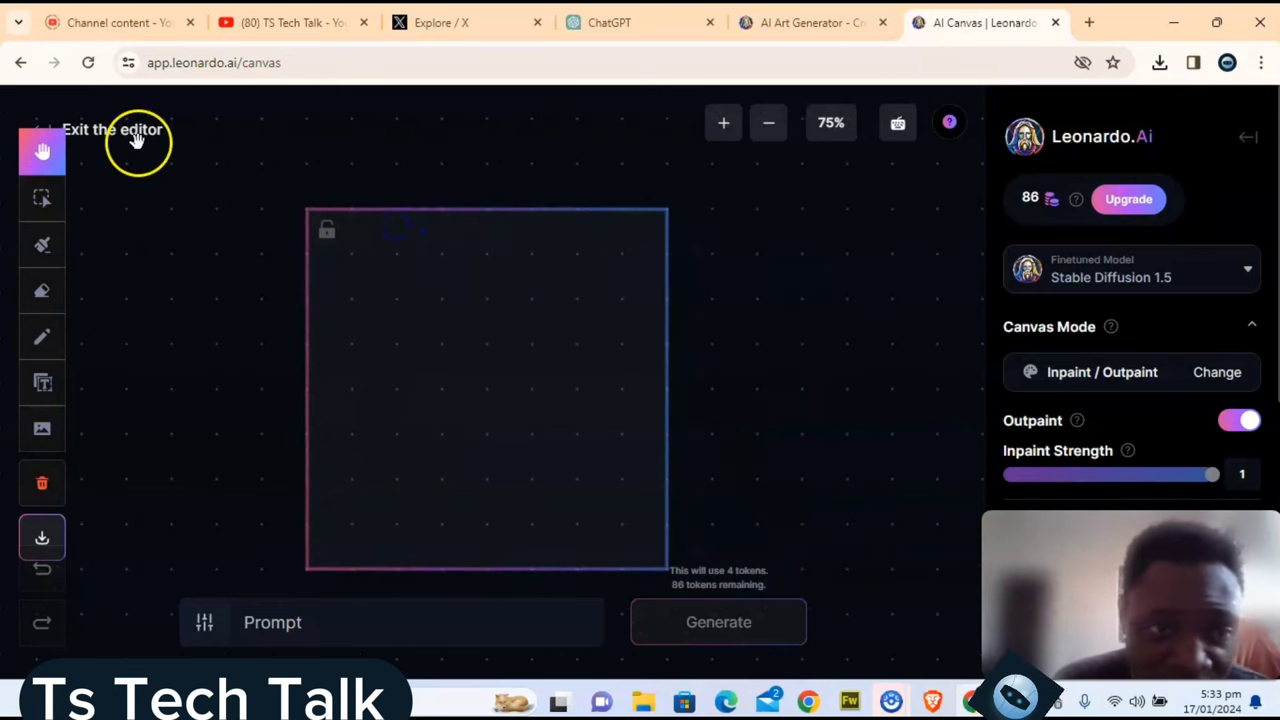
pyautogui.click(45, 198)
pyautogui.moveTo(357, 220)
pyautogui.mouseDown()
pyautogui.moveTo(474, 240)
pyautogui.moveTo(294, 229)
pyautogui.moveTo(432, 250)
pyautogui.moveTo(357, 234)
pyautogui.mouseUp()
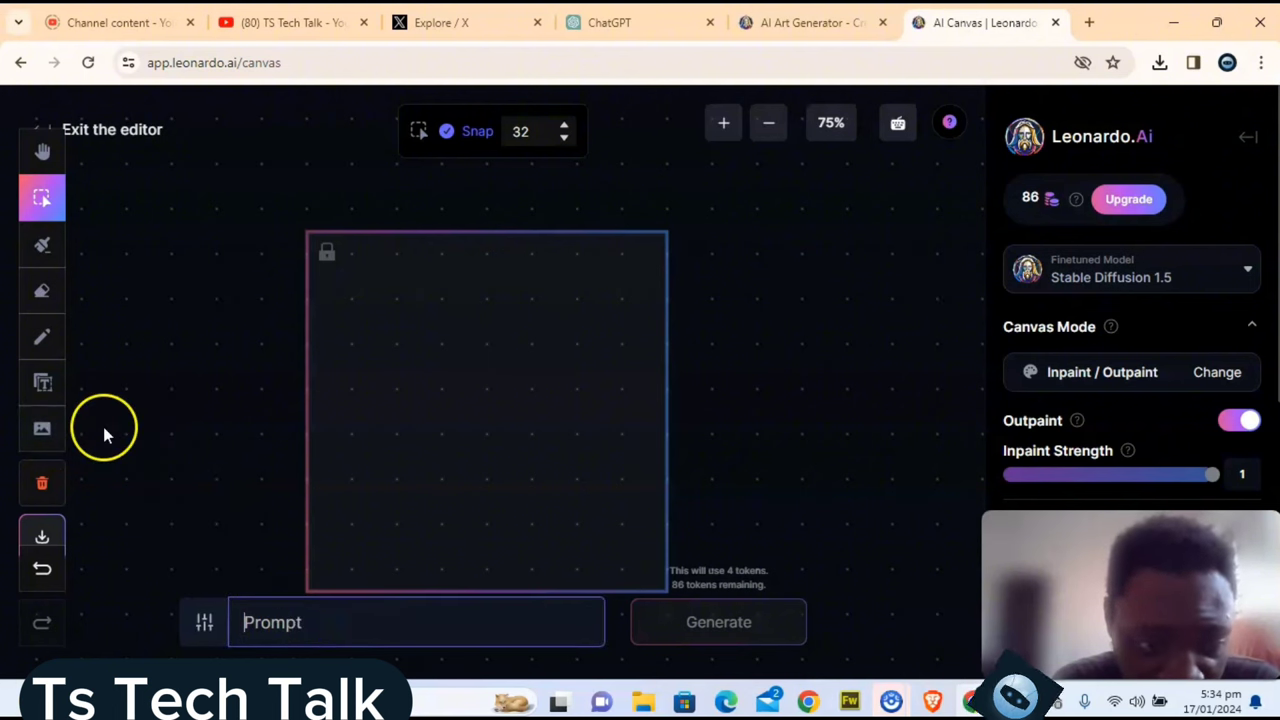
# Step: Place the hooded fox close-up from previous generations on the canvas and set the canvas zoom to 25%
pyautogui.click(44, 430)
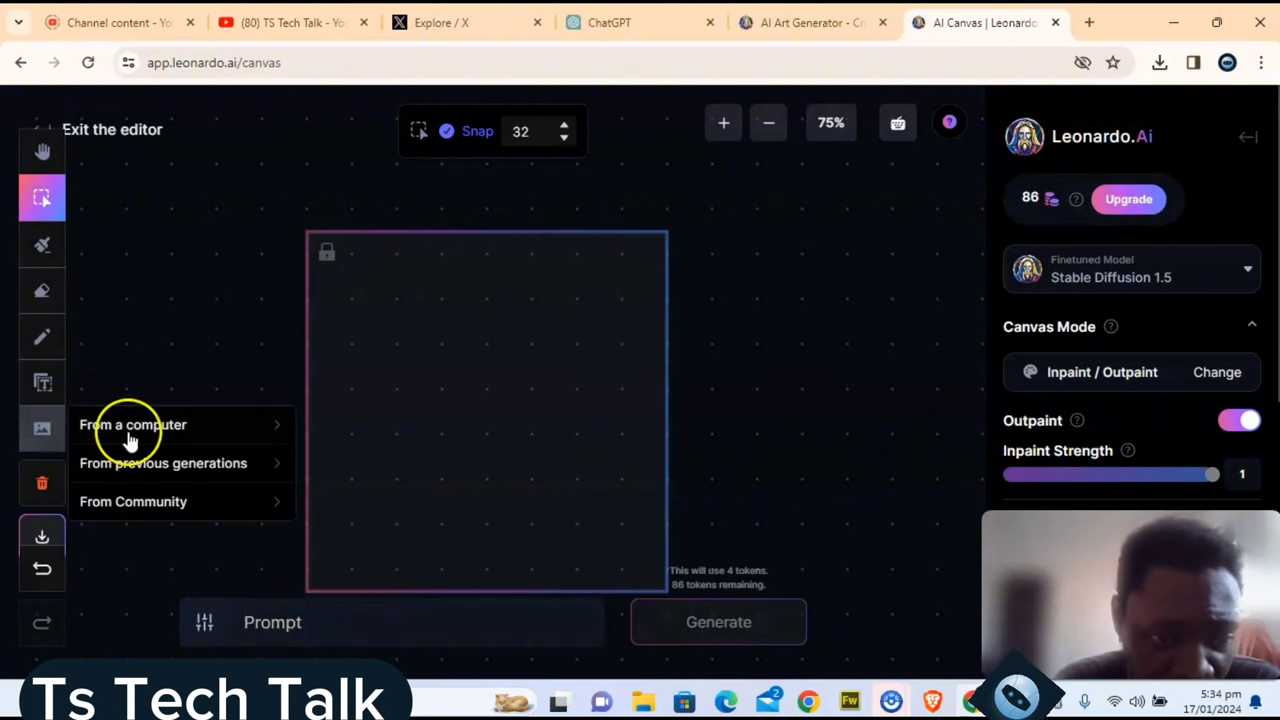
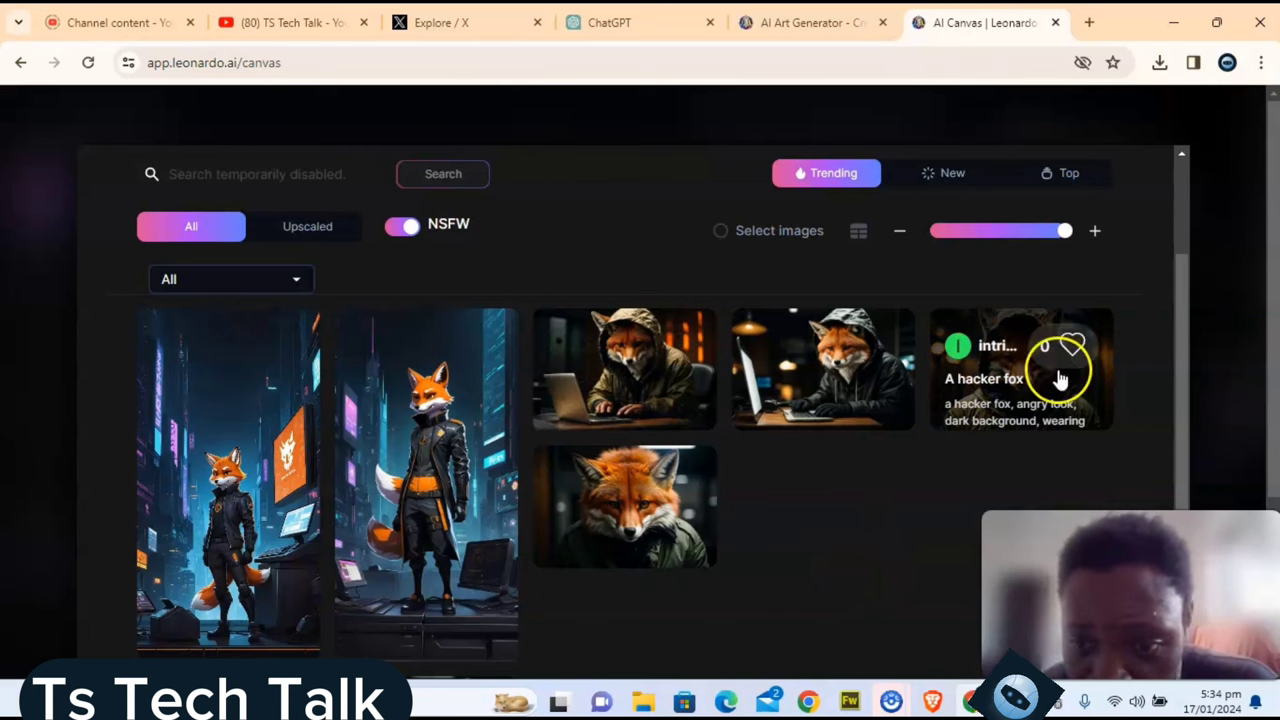
pyautogui.click(992, 335)
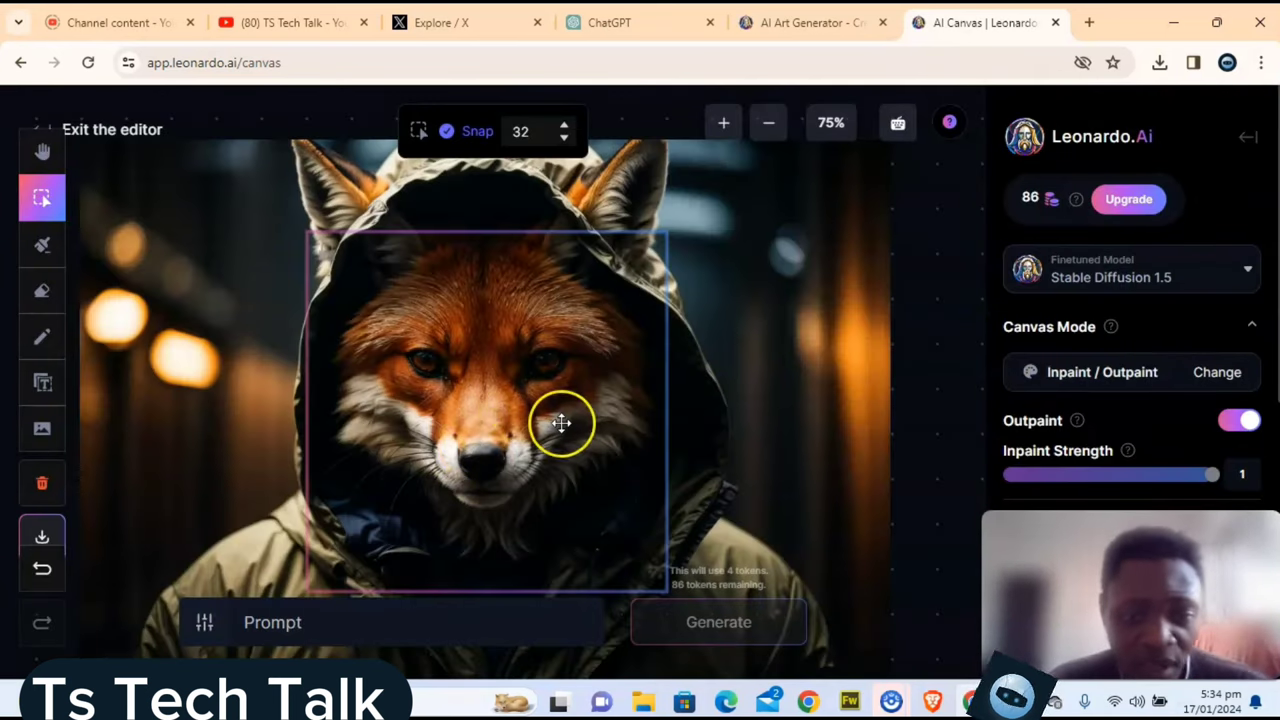
pyautogui.hotkey('ctrl', '-')
pyautogui.hotkey('ctrl', '-')
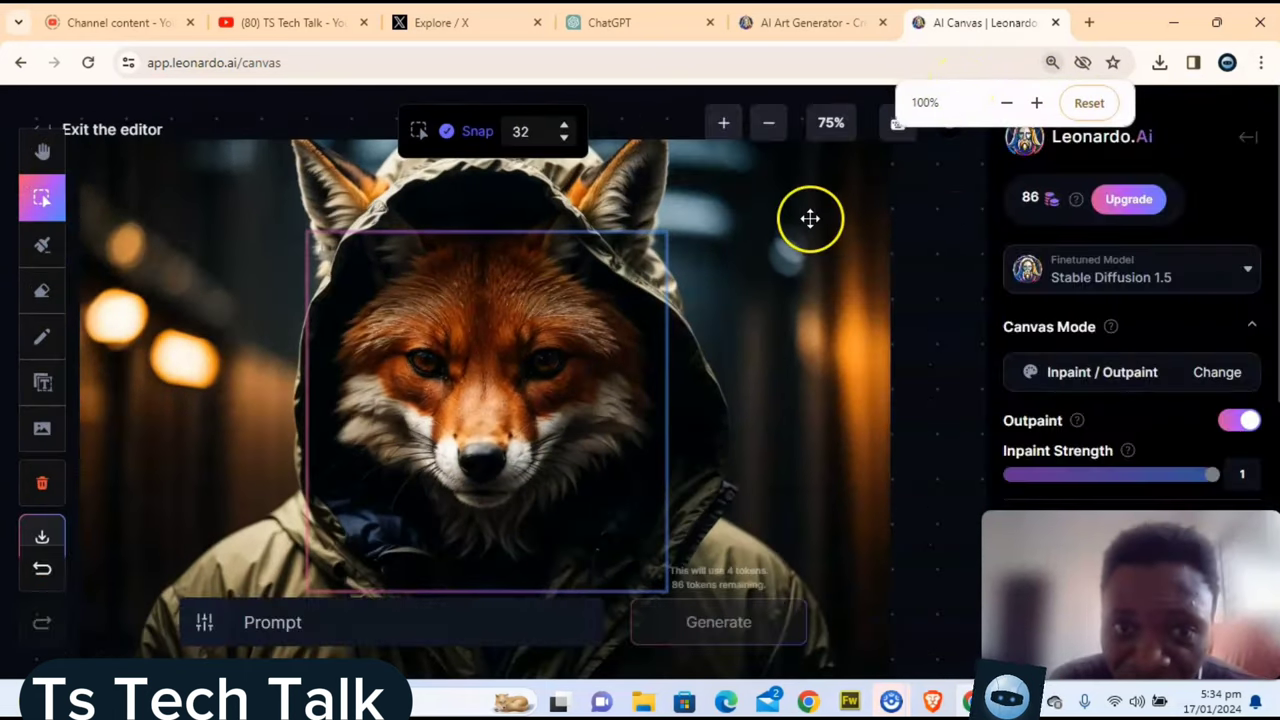
pyautogui.click(831, 124)
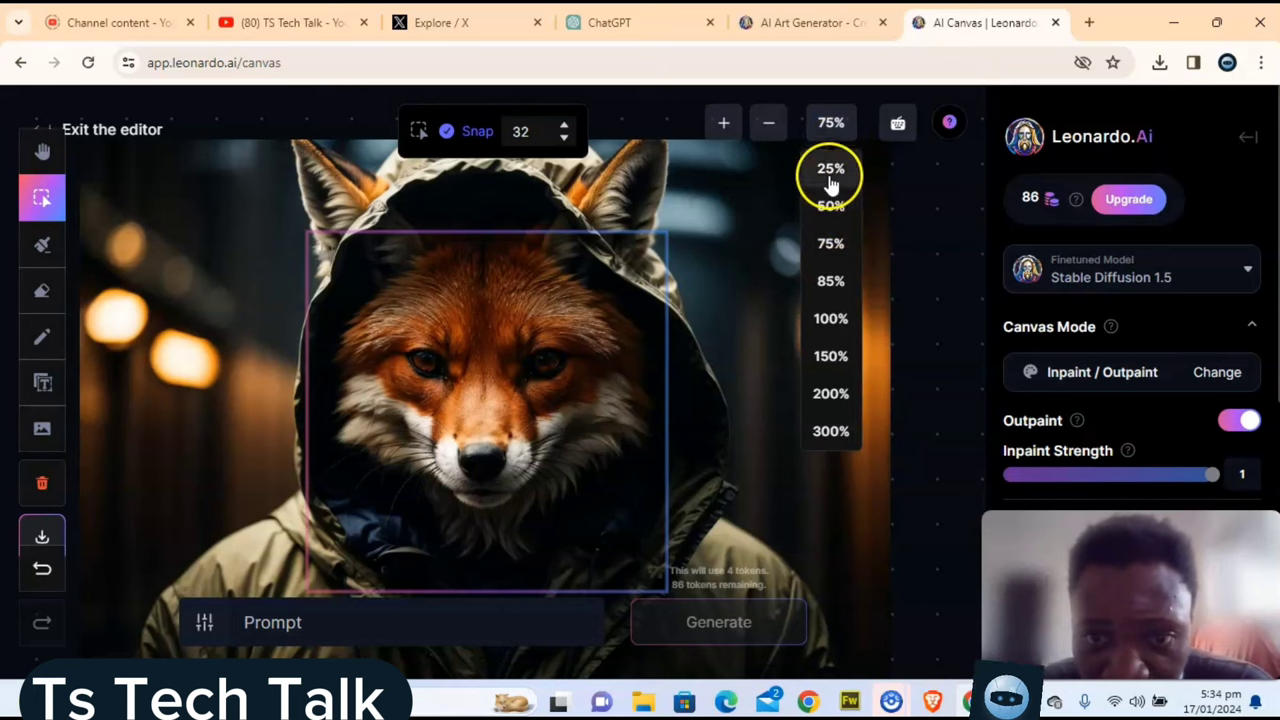
pyautogui.click(830, 172)
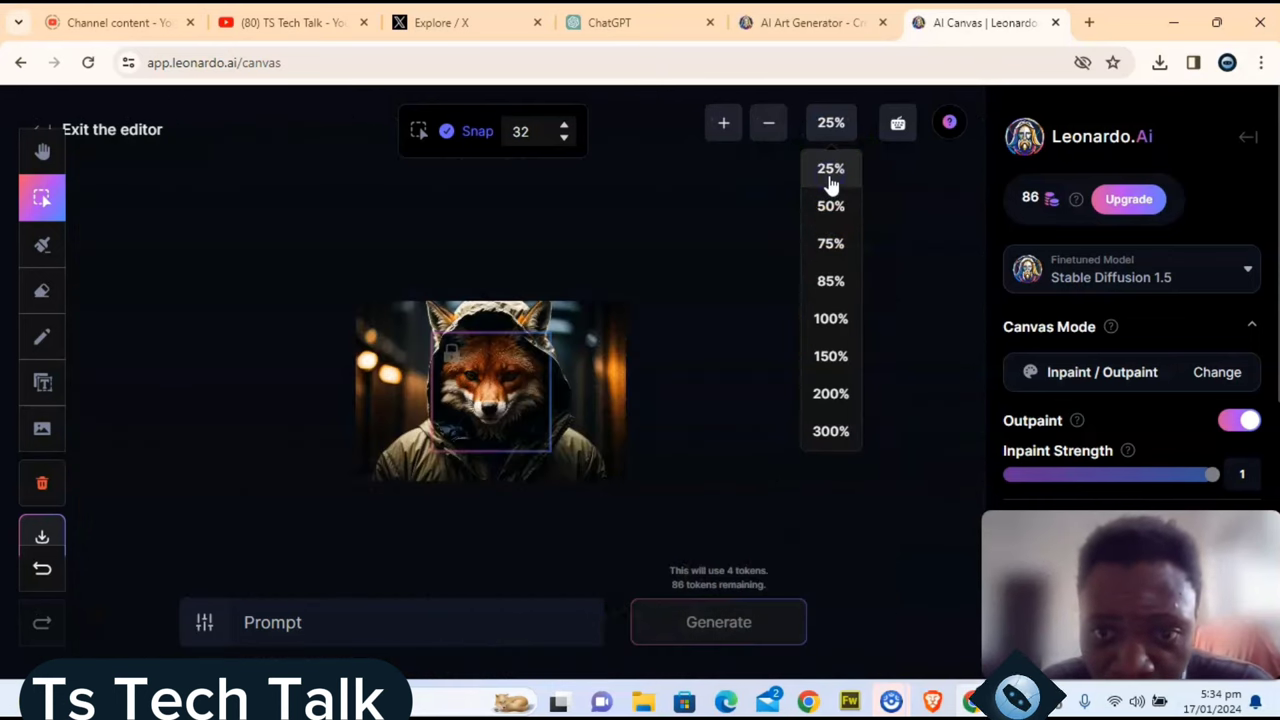
pyautogui.click(676, 390)
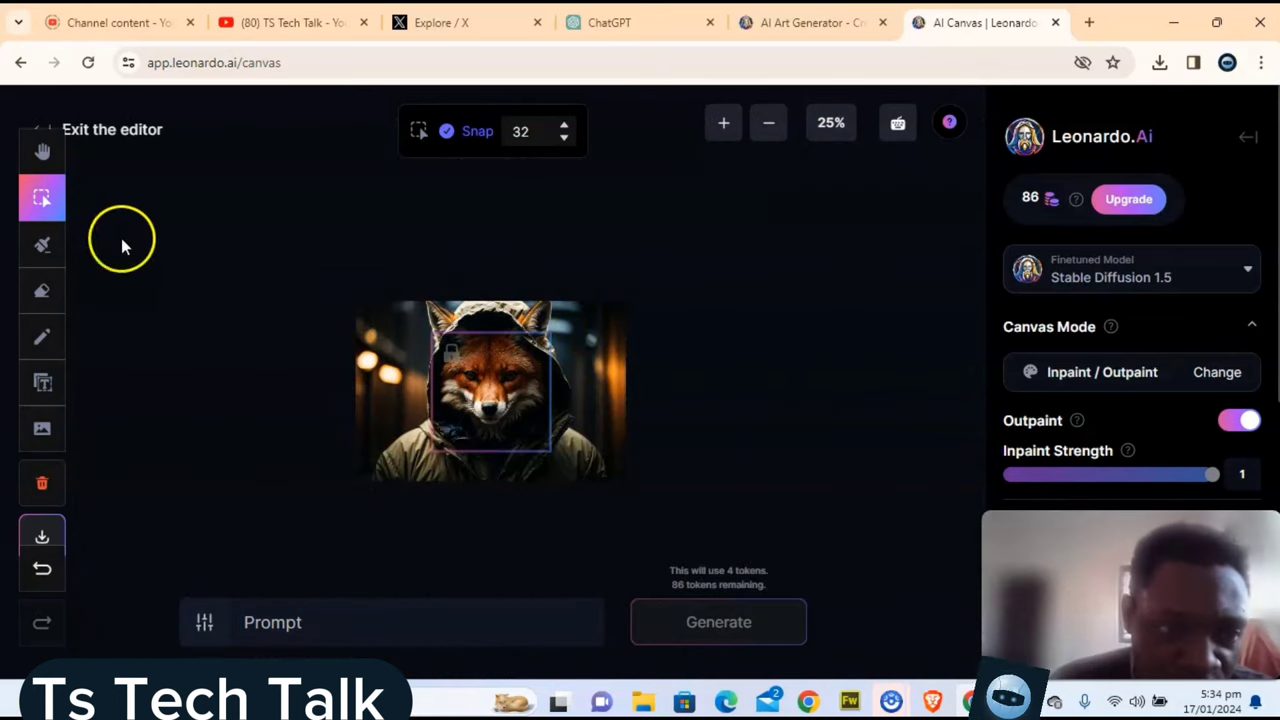
# Step: Add the hooded fox with laptop image from previous generations and place it directly left of the close-up, edges meeting
pyautogui.click(40, 430)
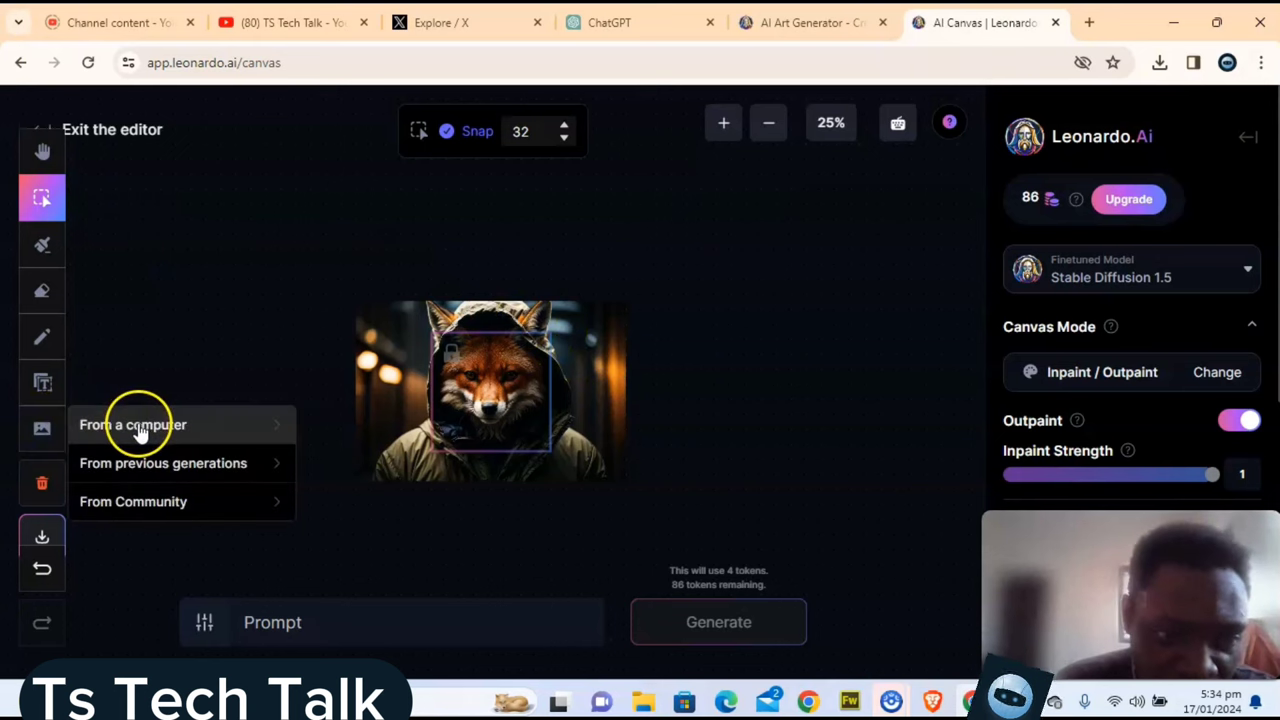
pyautogui.click(157, 481)
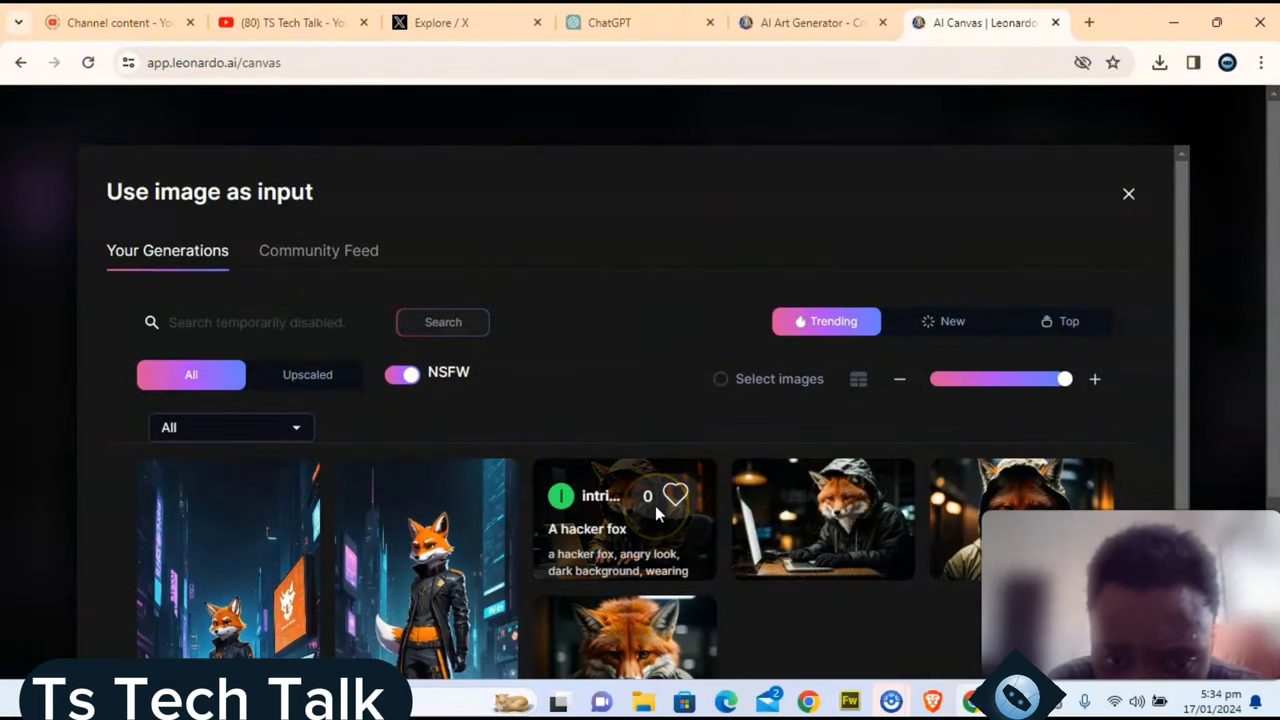
pyautogui.click(688, 535)
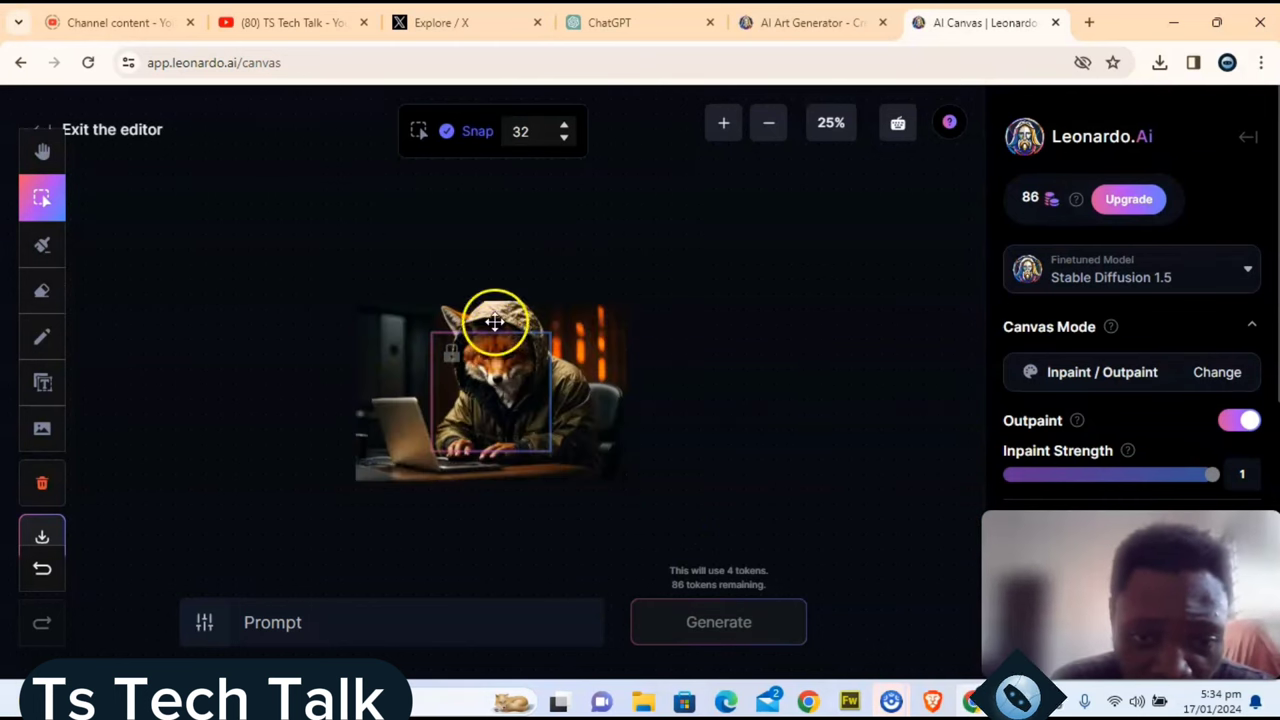
pyautogui.moveTo(520, 381); pyautogui.dragTo(248, 393)
pyautogui.click(421, 517)
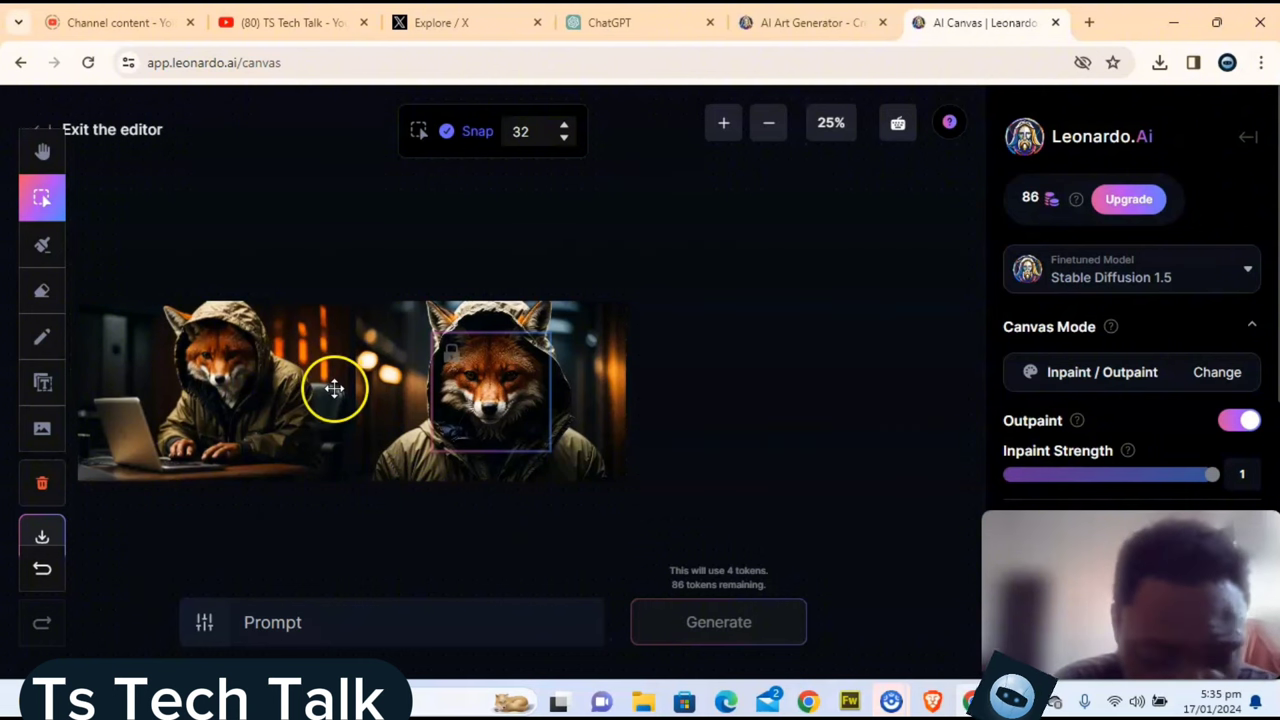
# Step: Move the generation frame over the seam between the two fox images, aligned with their upper edges
pyautogui.click(830, 135)
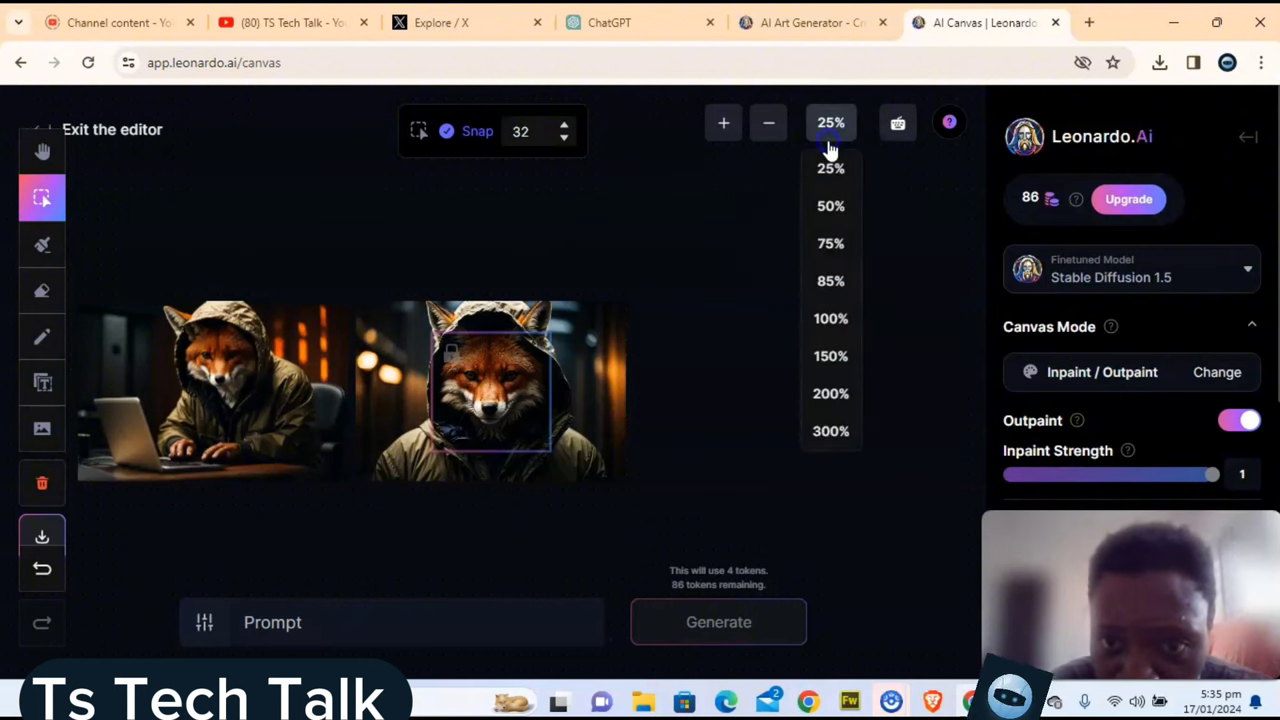
pyautogui.click(725, 130)
pyautogui.click(725, 130)
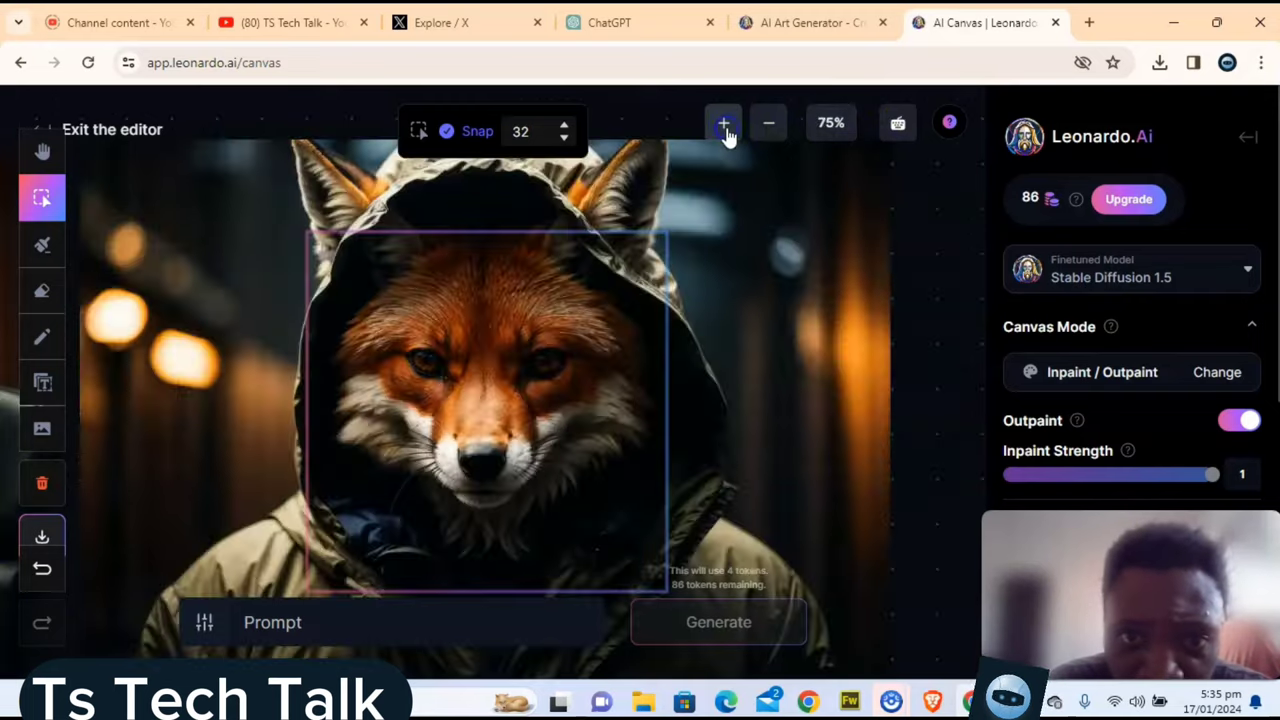
pyautogui.click(725, 130)
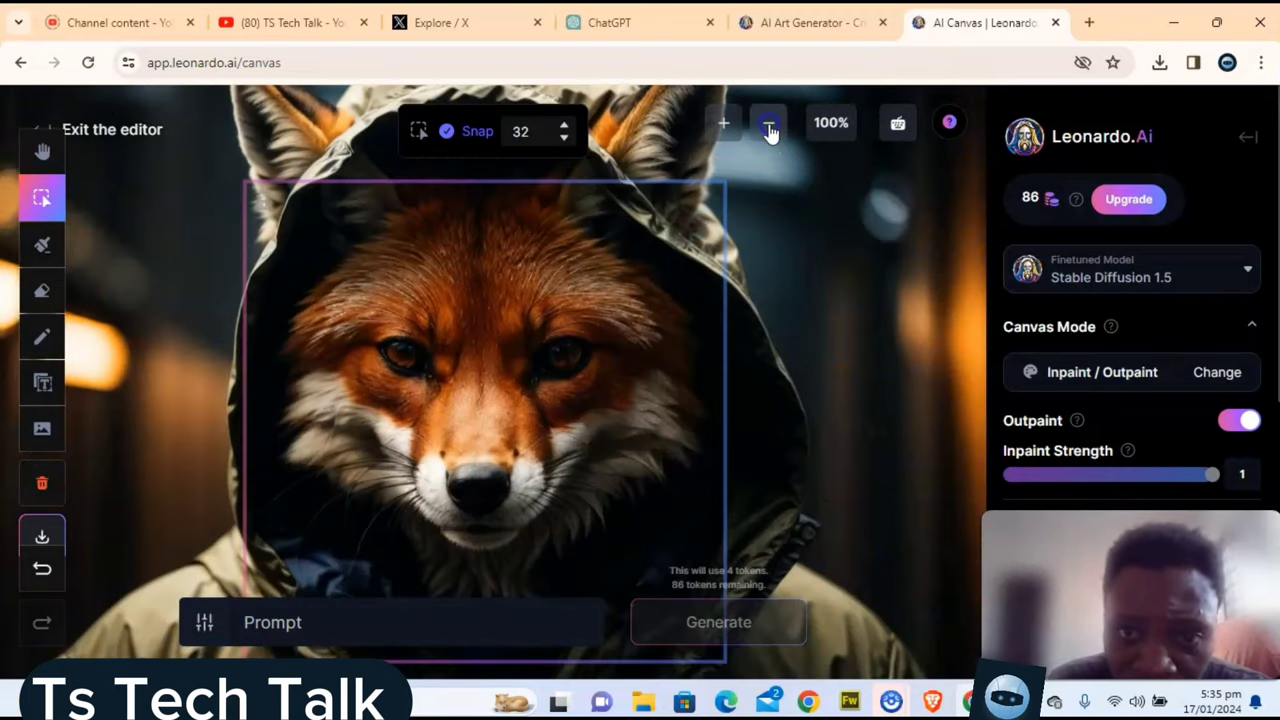
pyautogui.click(769, 128)
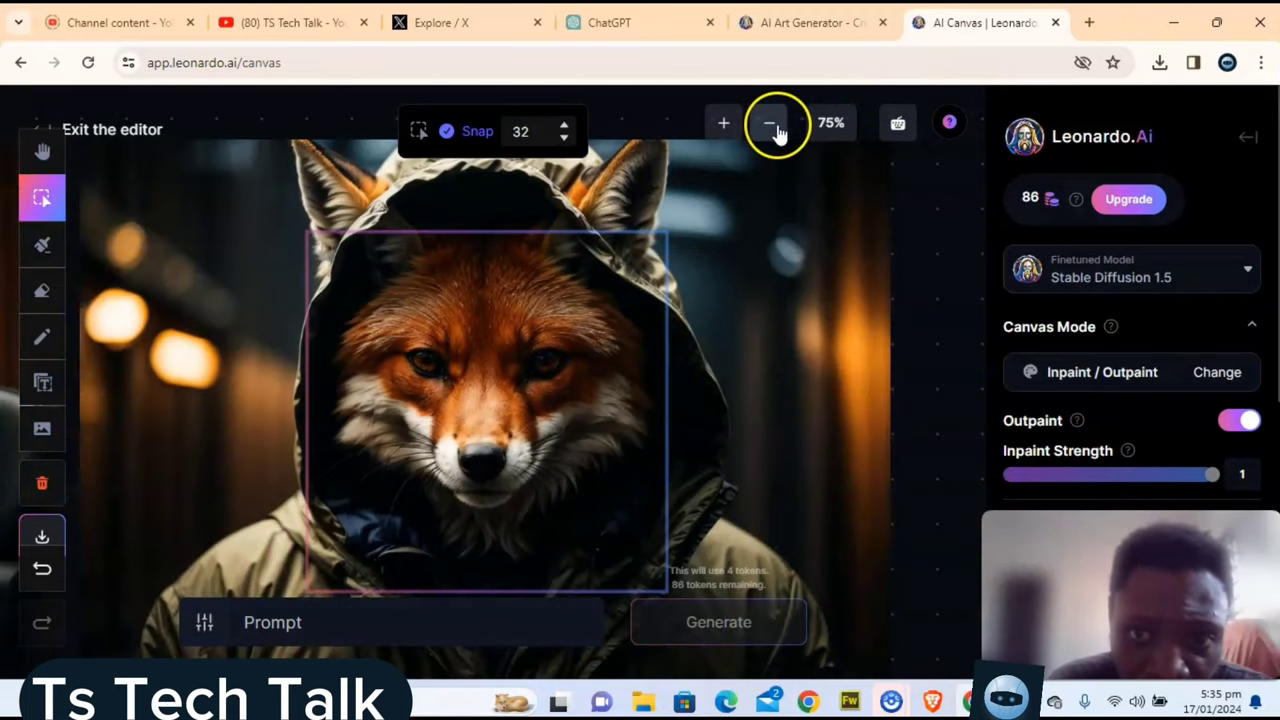
pyautogui.click(772, 128)
pyautogui.click(412, 382)
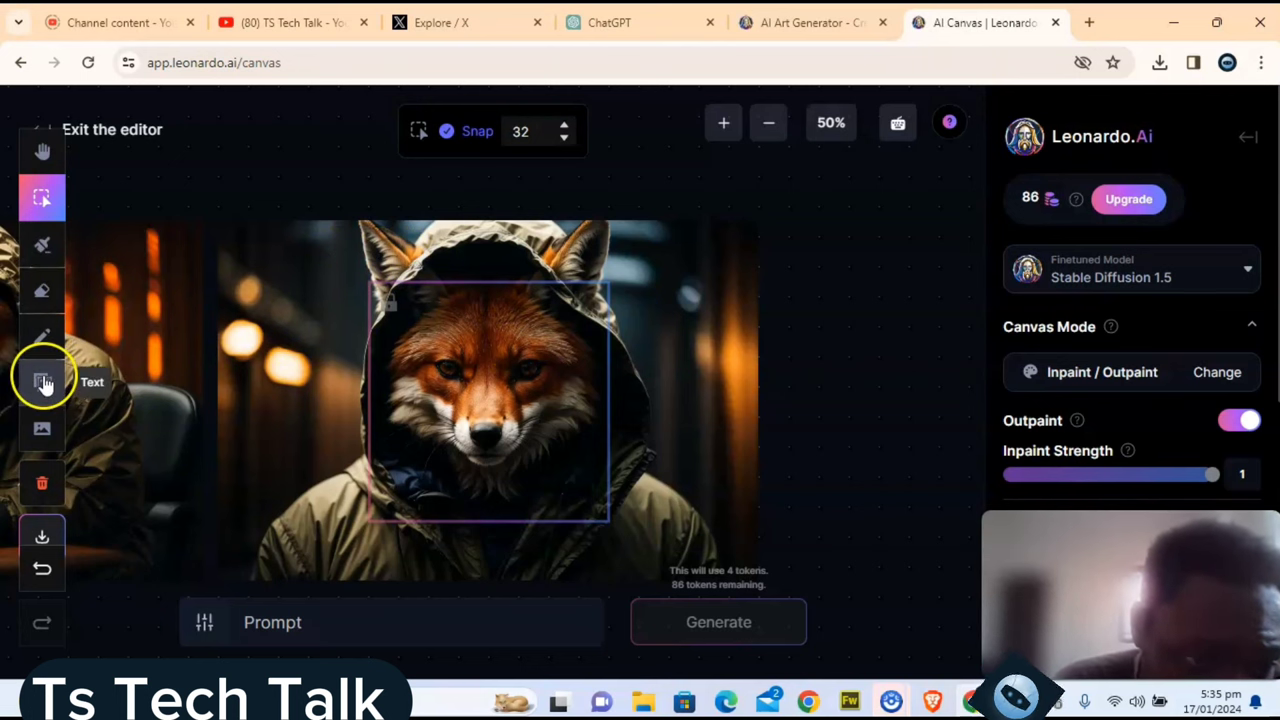
pyautogui.click(298, 280)
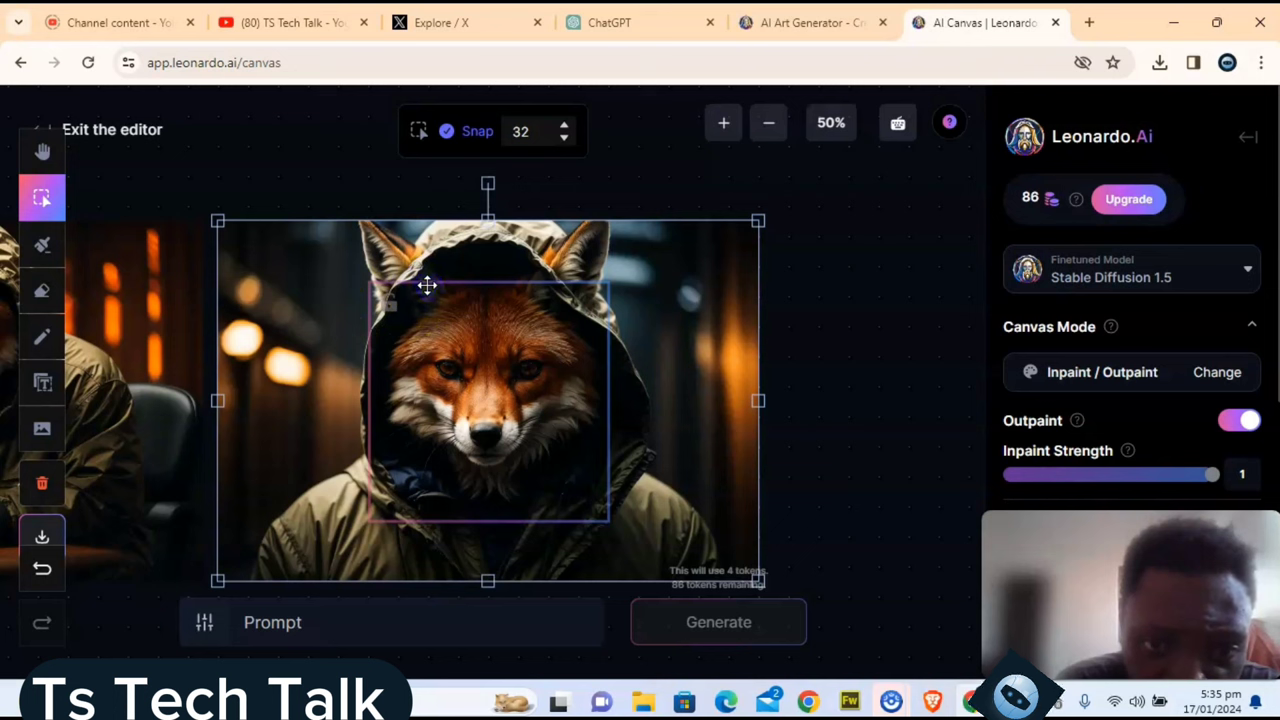
pyautogui.click(292, 186)
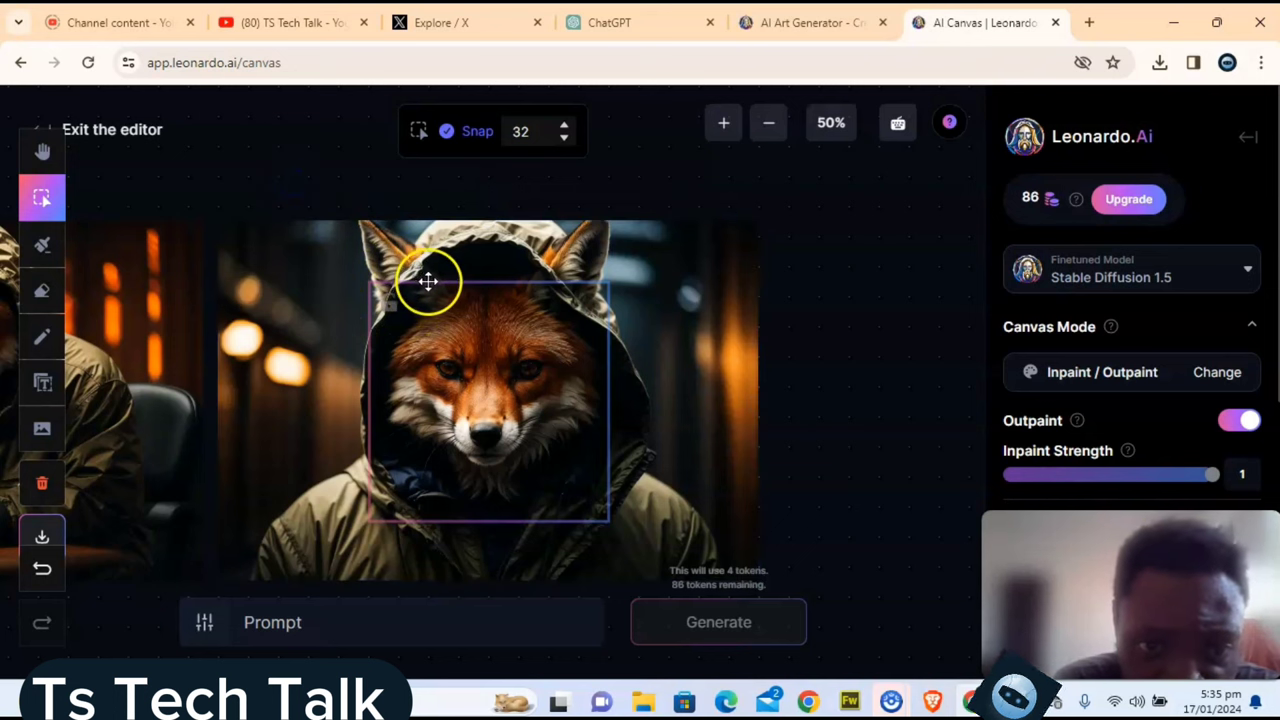
pyautogui.moveTo(430, 283); pyautogui.dragTo(151, 228)
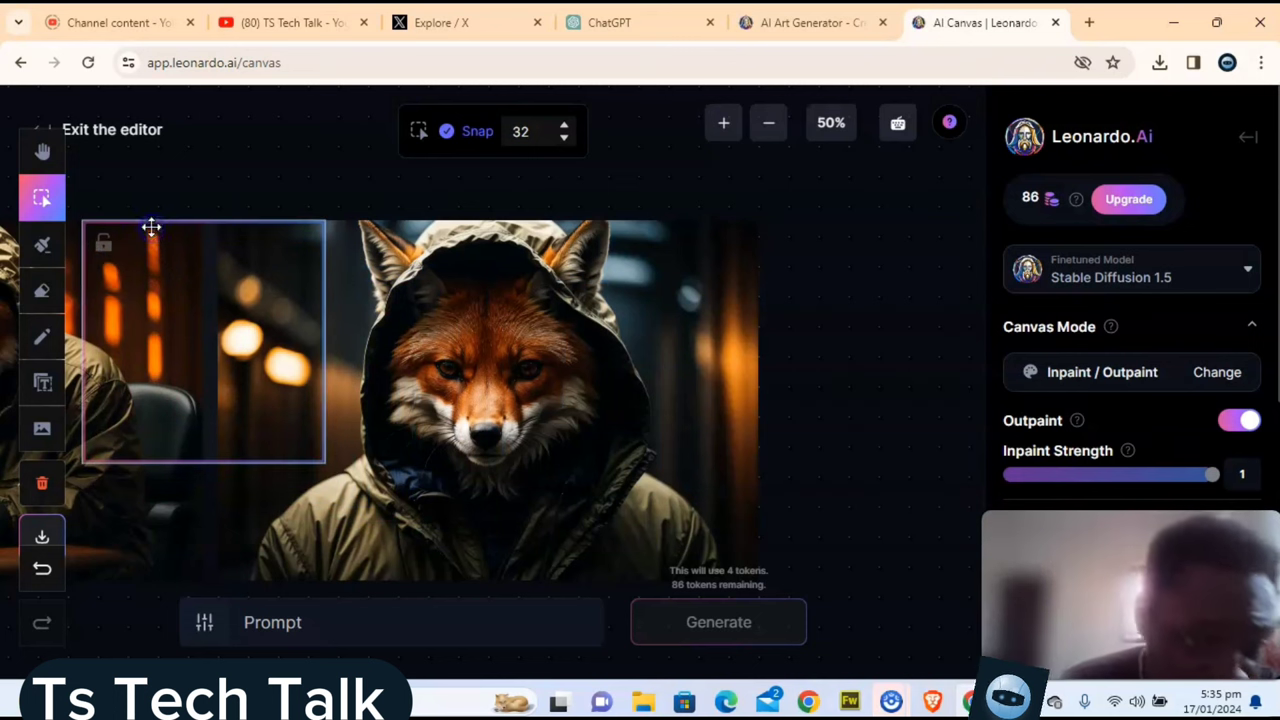
# Step: Generate variations for the framed seam between the two fox images using the prompt "merge"
pyautogui.click(354, 622)
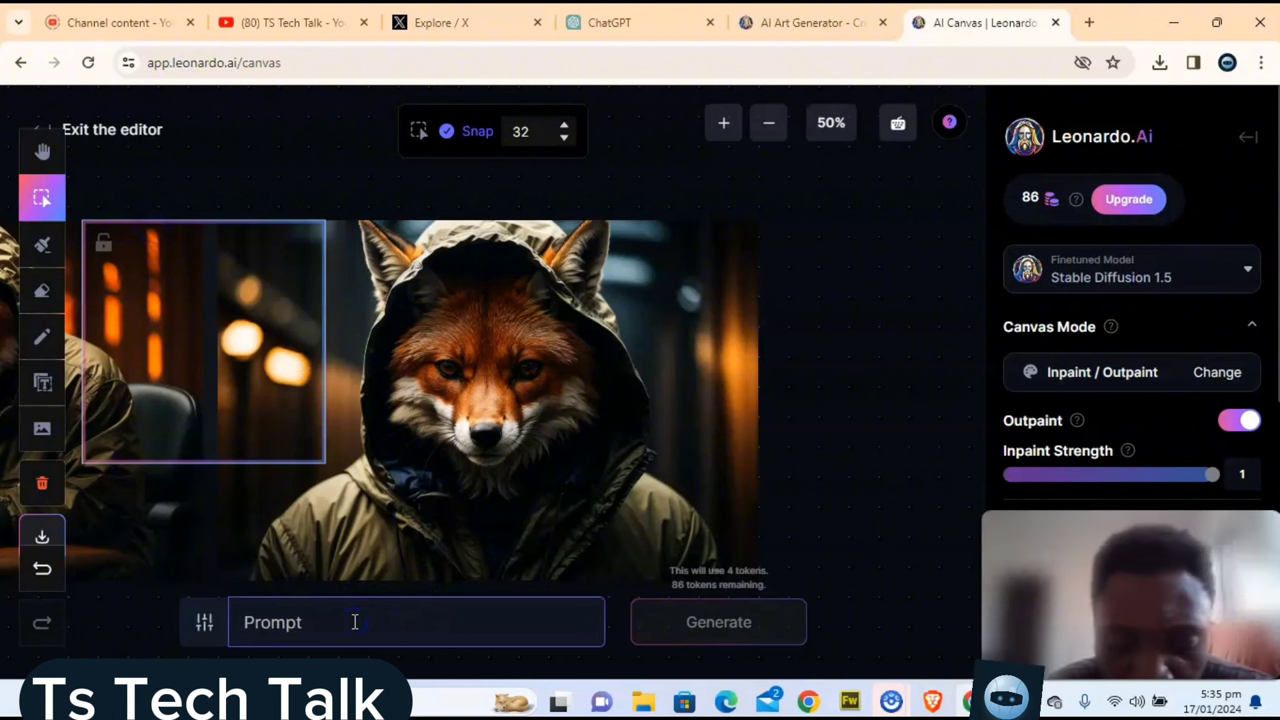
pyautogui.write('merge')
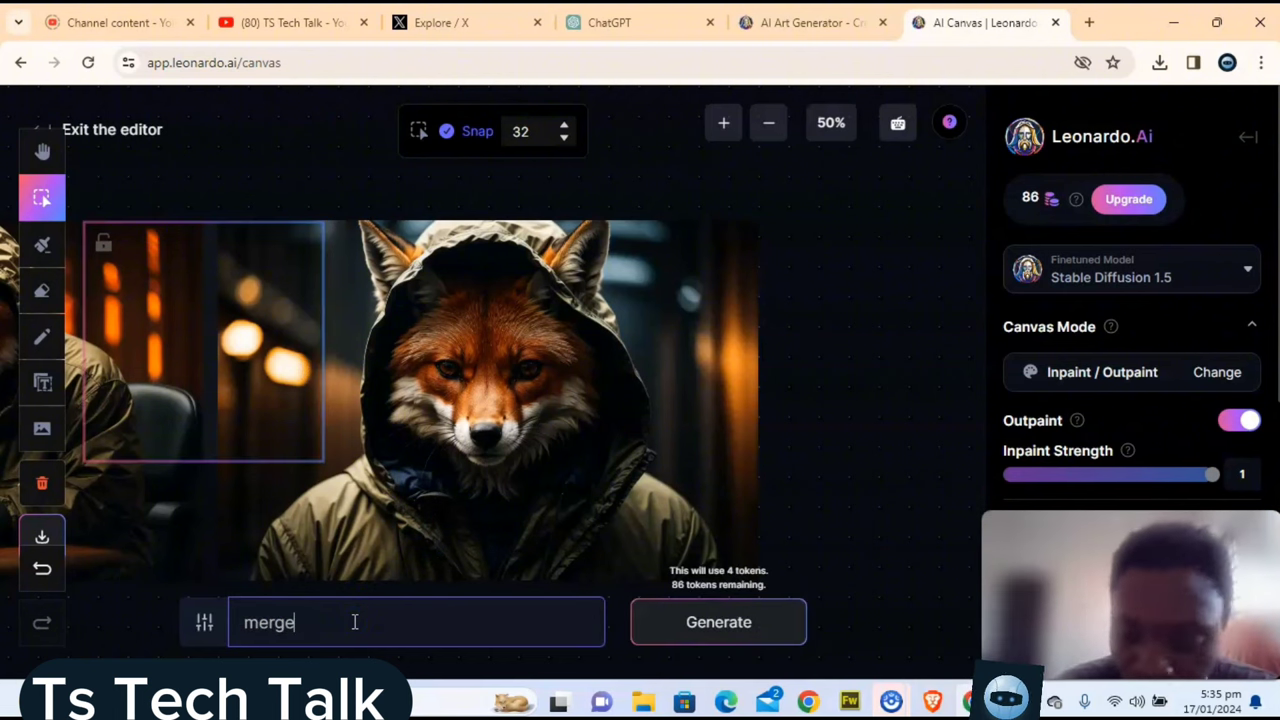
pyautogui.click(682, 636)
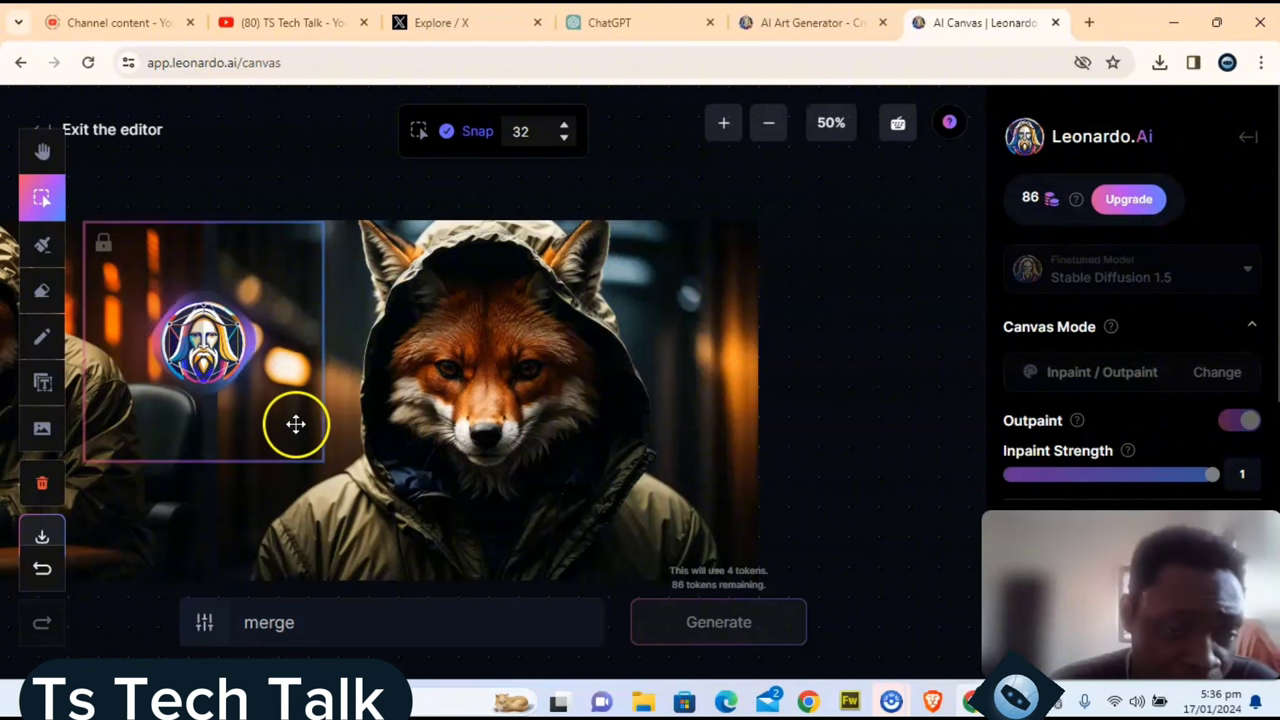
pyautogui.press('h')
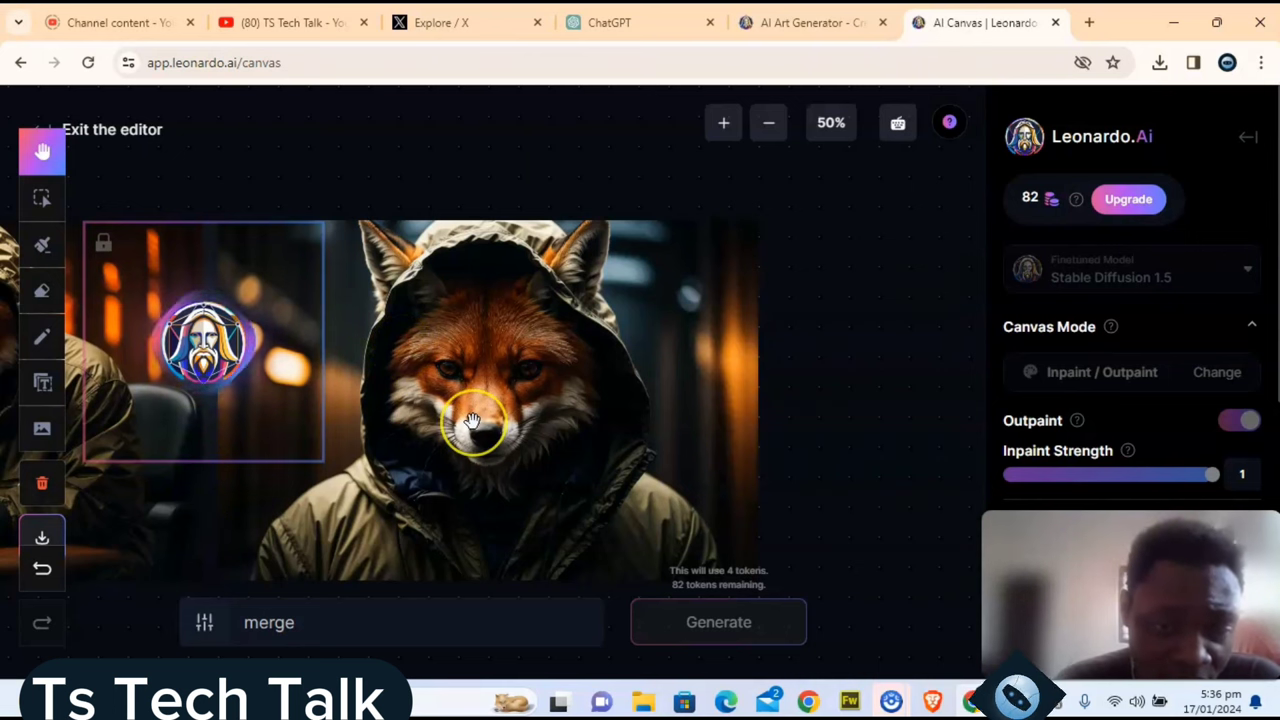
pyautogui.scroll(-2, 472, 420)
pyautogui.scroll(-1, 472, 420)
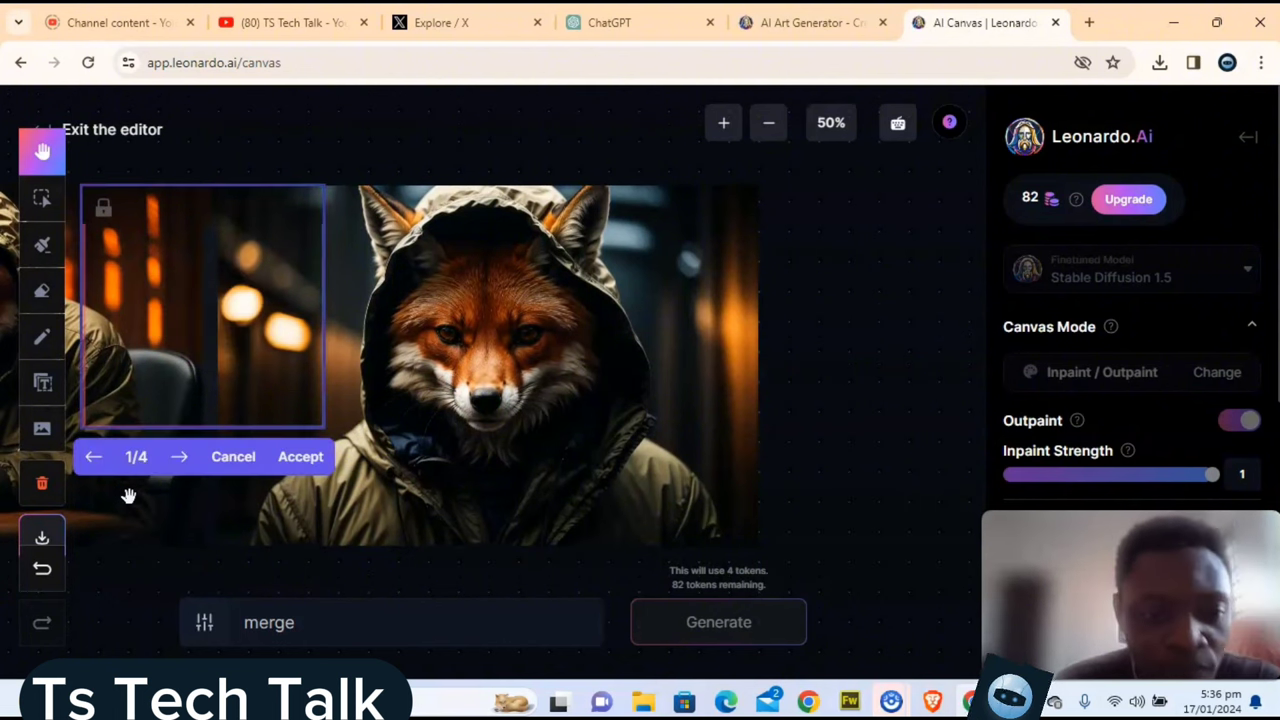
# Step: Compare the generated seam variations and accept variation 4 of 4
pyautogui.click(300, 462)
pyautogui.click(258, 308)
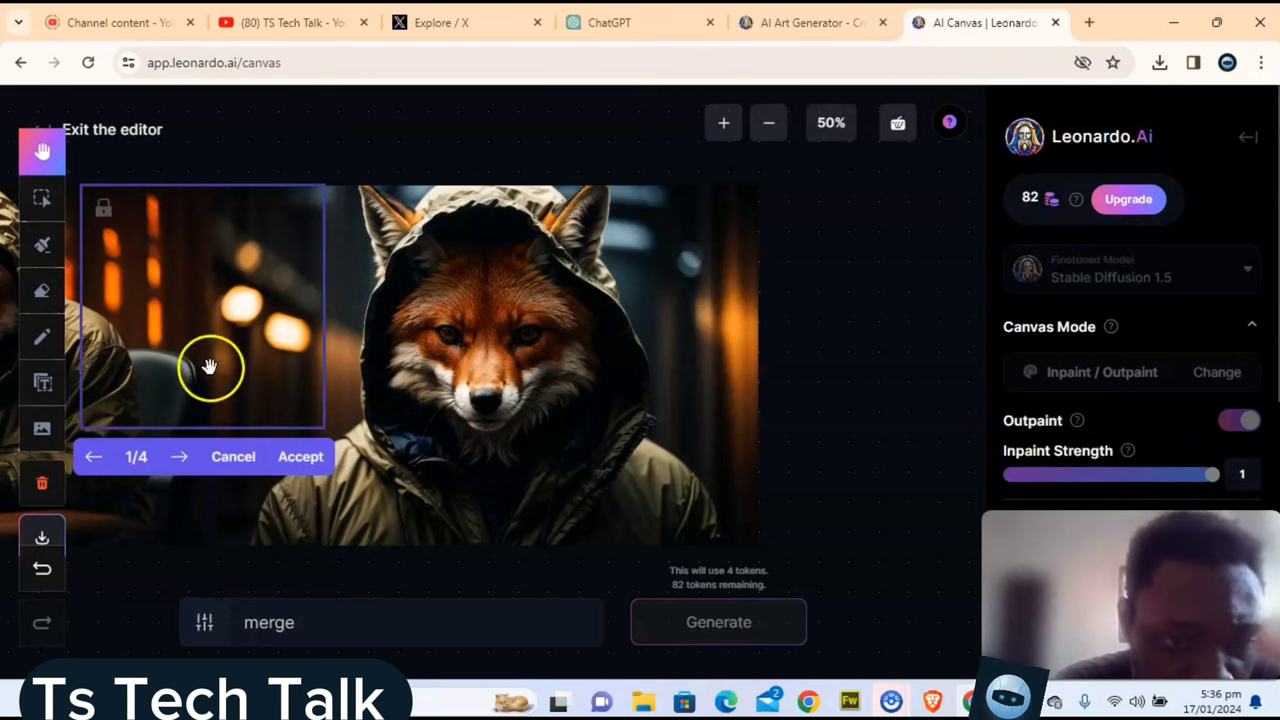
pyautogui.click(177, 458)
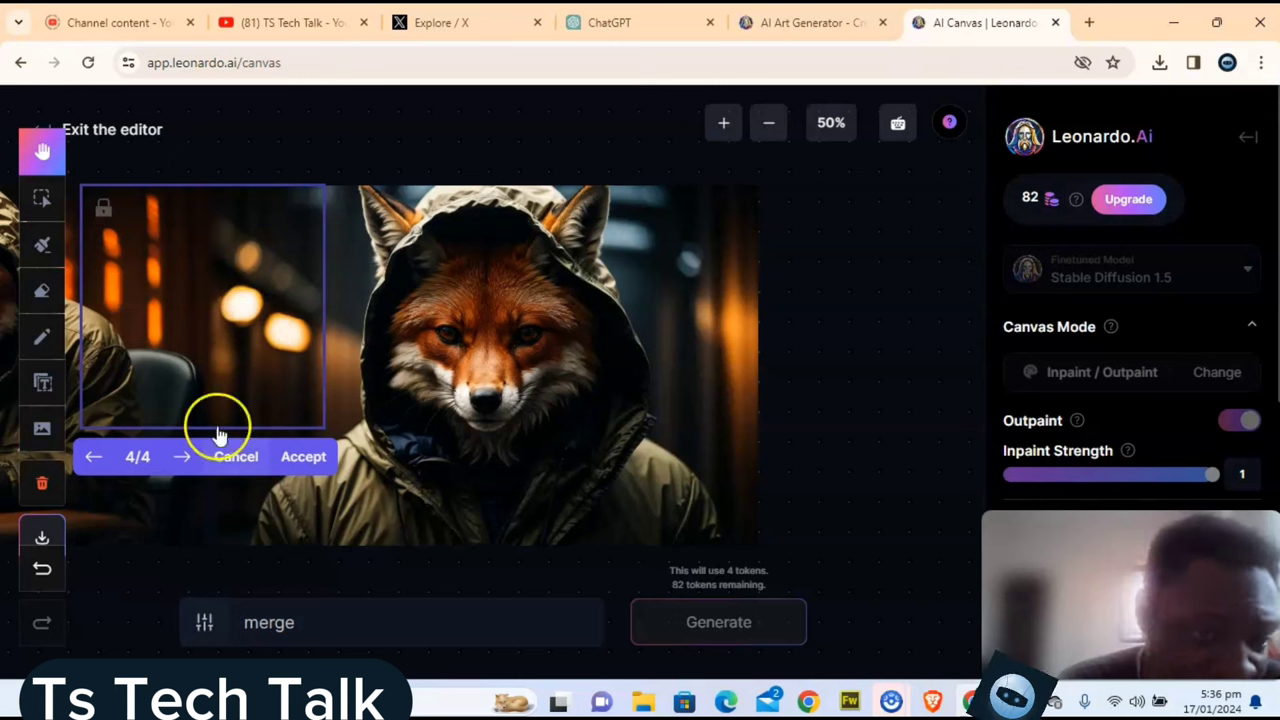
pyautogui.click(314, 462)
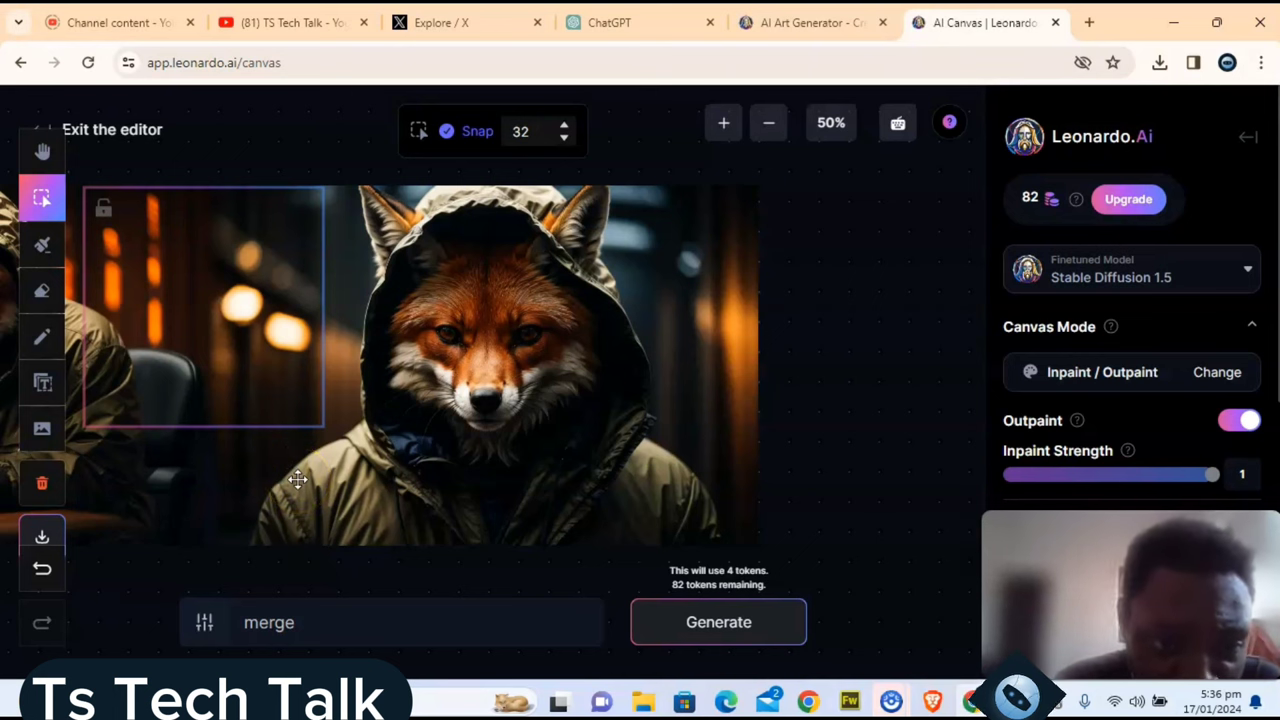
# Step: Move the generation frame down to the lower part of the seam, aligned with the fox images' lower edges
pyautogui.moveTo(298, 480); pyautogui.dragTo(614, 442)
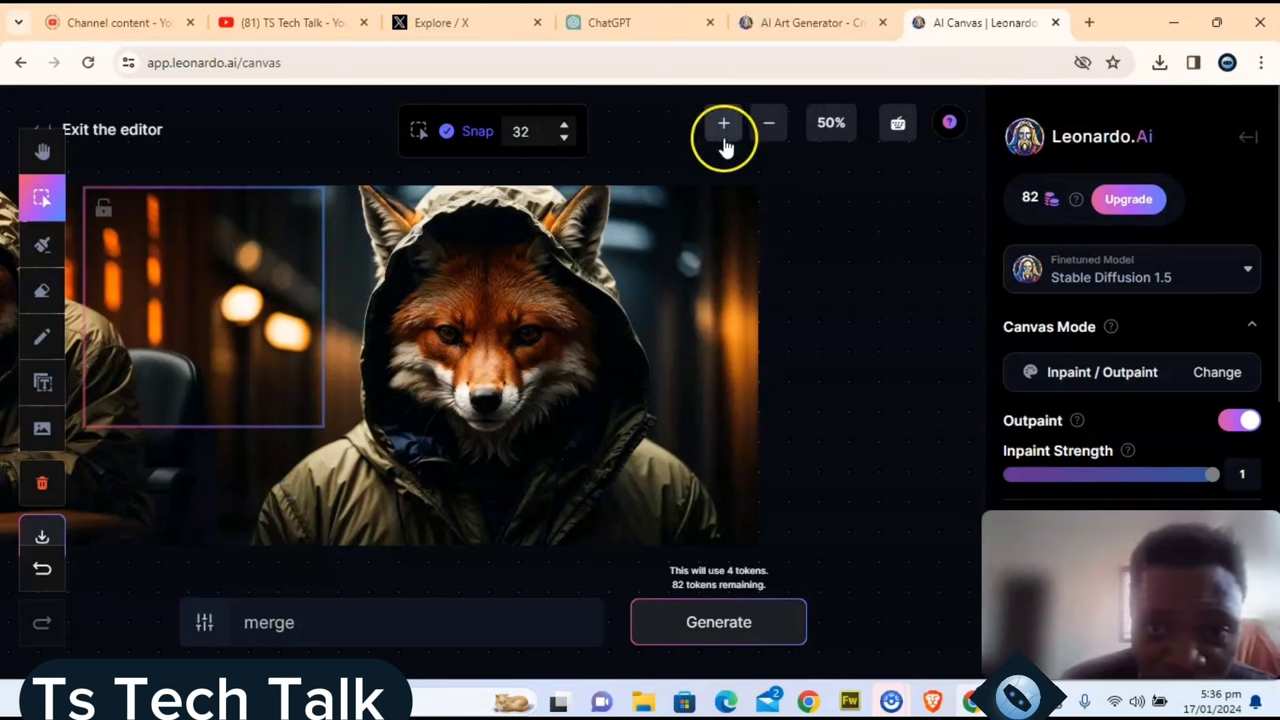
pyautogui.click(768, 125)
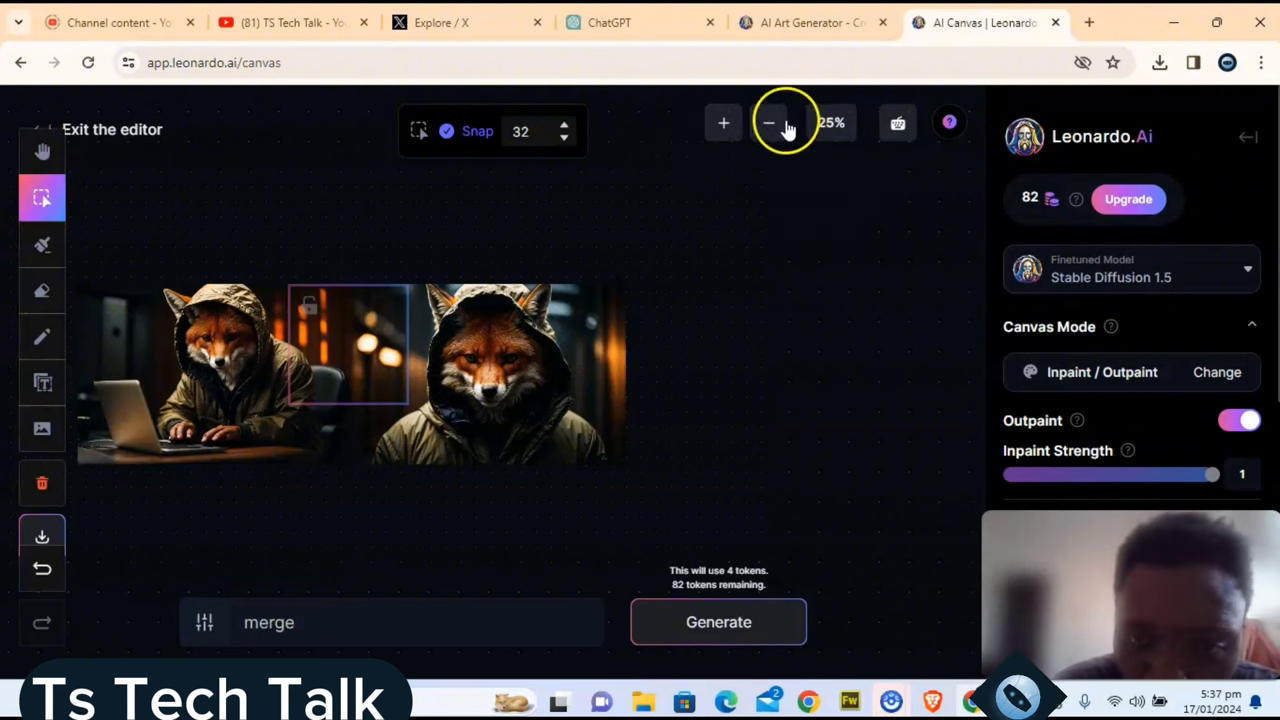
pyautogui.click(723, 125)
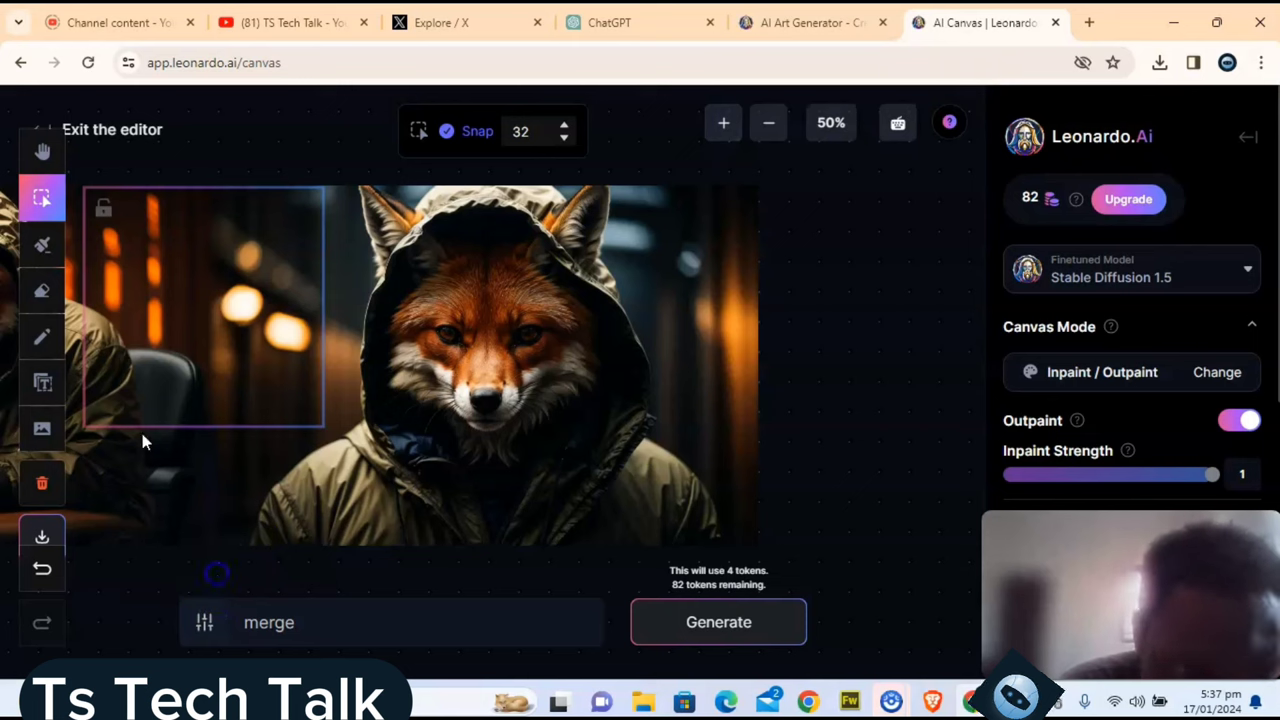
pyautogui.click(47, 158)
pyautogui.moveTo(268, 468); pyautogui.dragTo(477, 339)
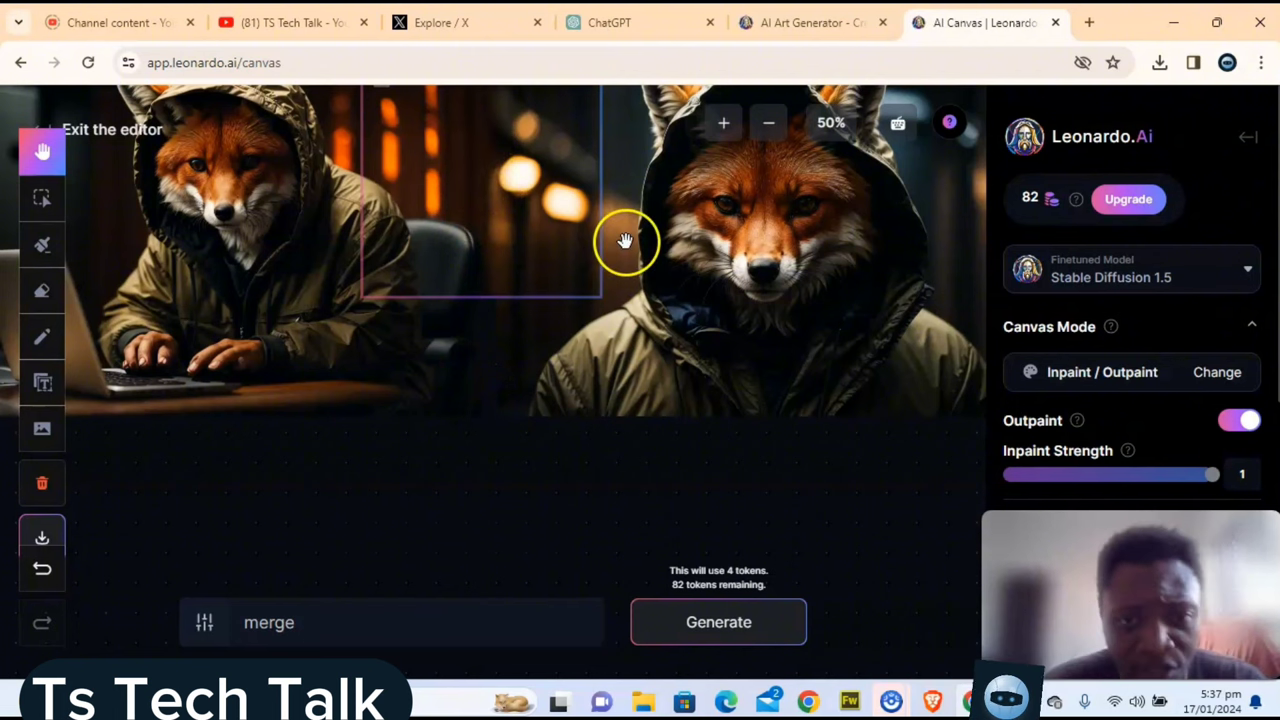
pyautogui.moveTo(623, 240); pyautogui.dragTo(638, 330)
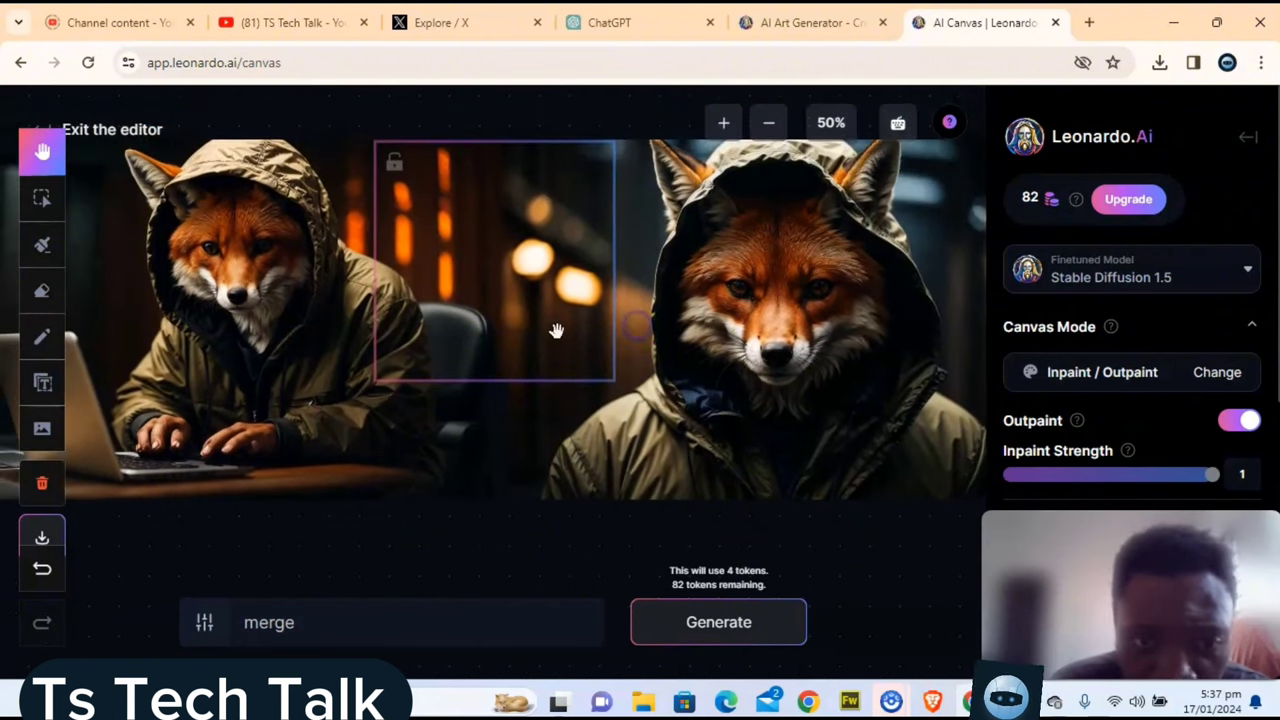
pyautogui.click(43, 196)
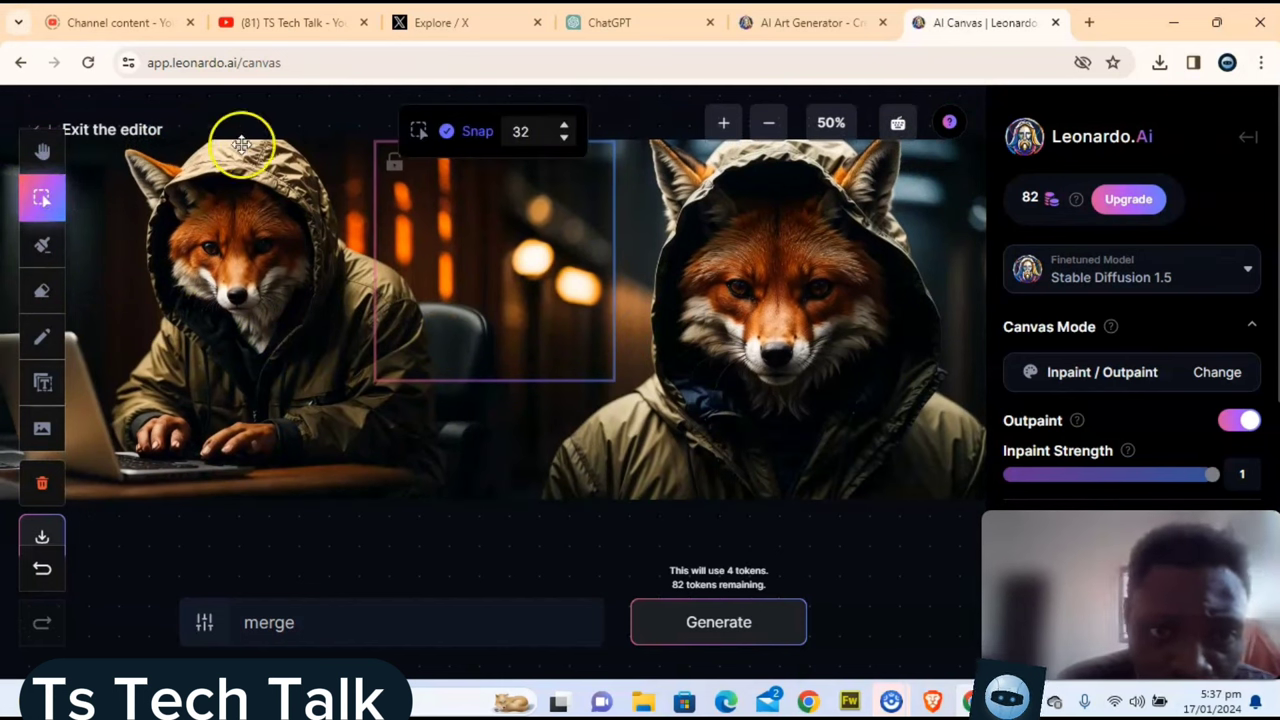
pyautogui.moveTo(434, 306); pyautogui.dragTo(452, 437)
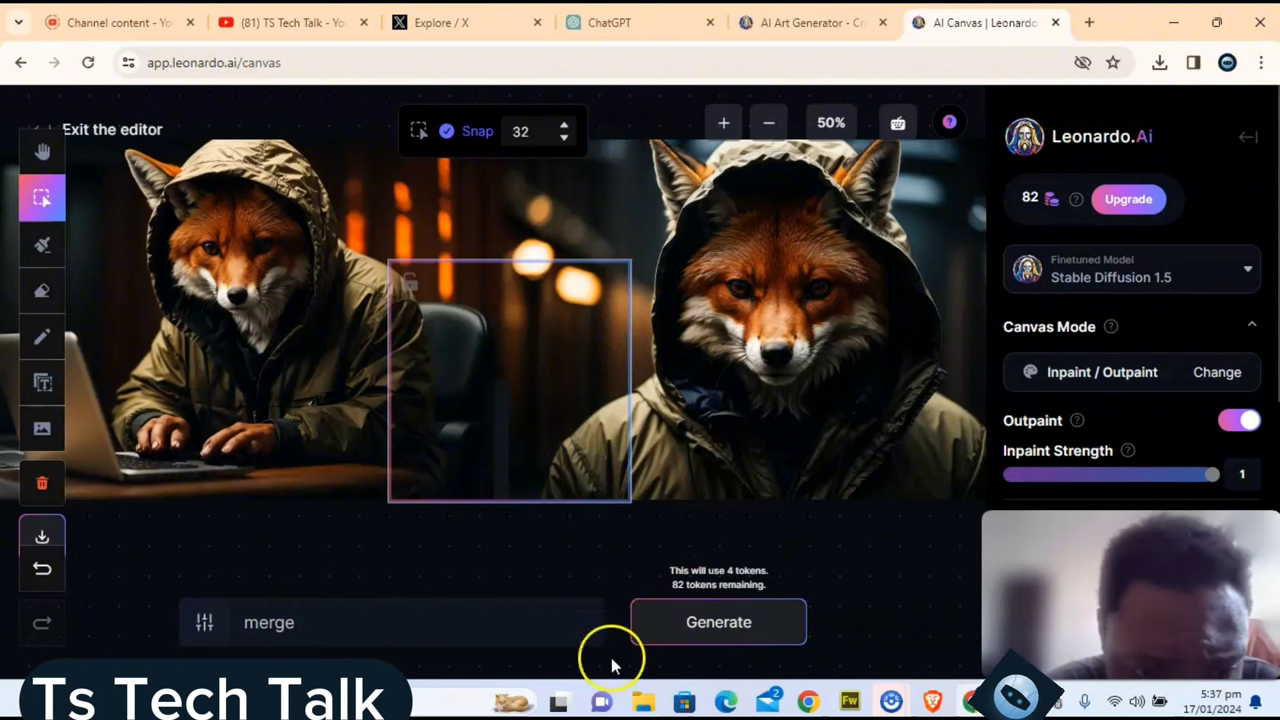
# Step: Generate variations for the lower seam with the existing "merge" prompt and browse to the next one
pyautogui.click(687, 623)
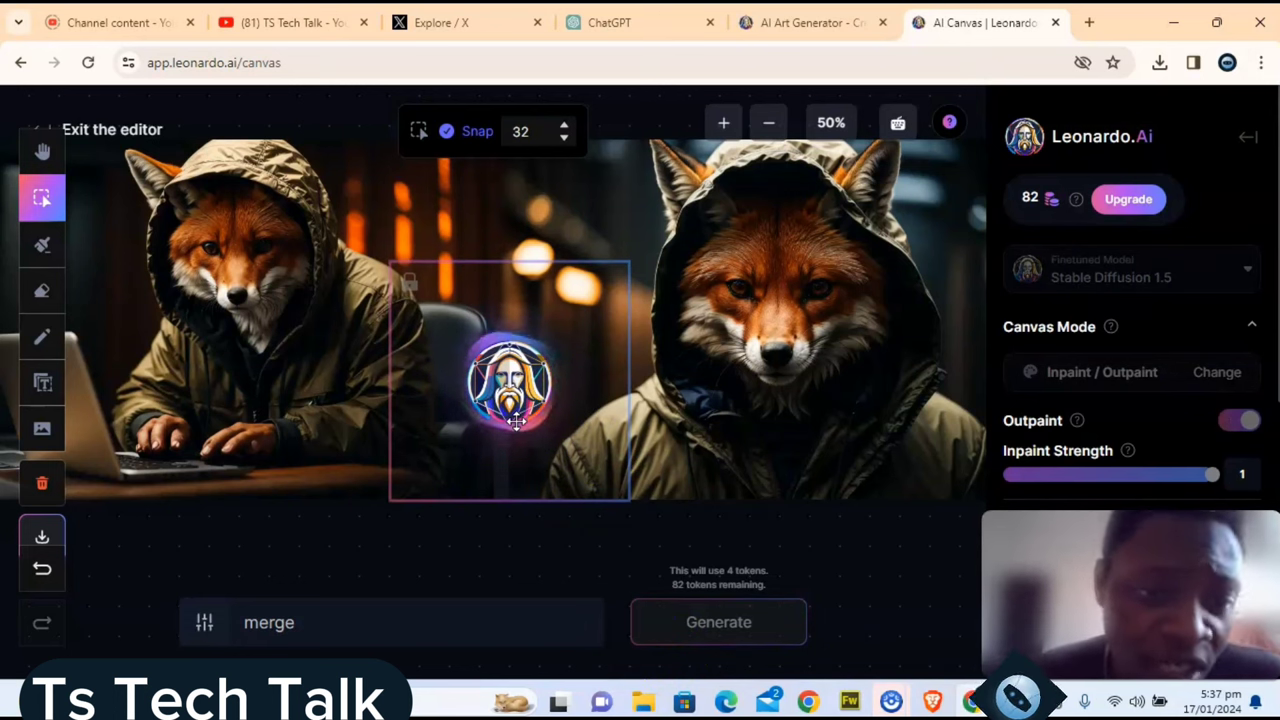
pyautogui.press('h')
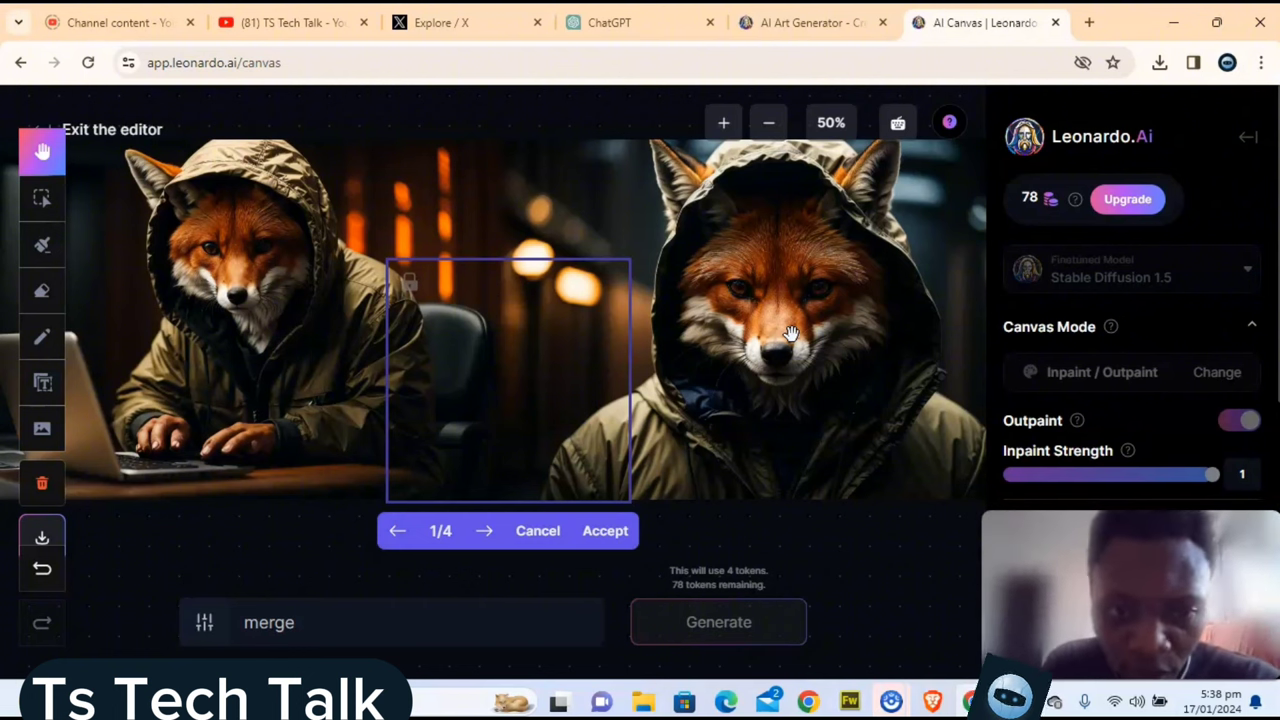
pyautogui.click(489, 531)
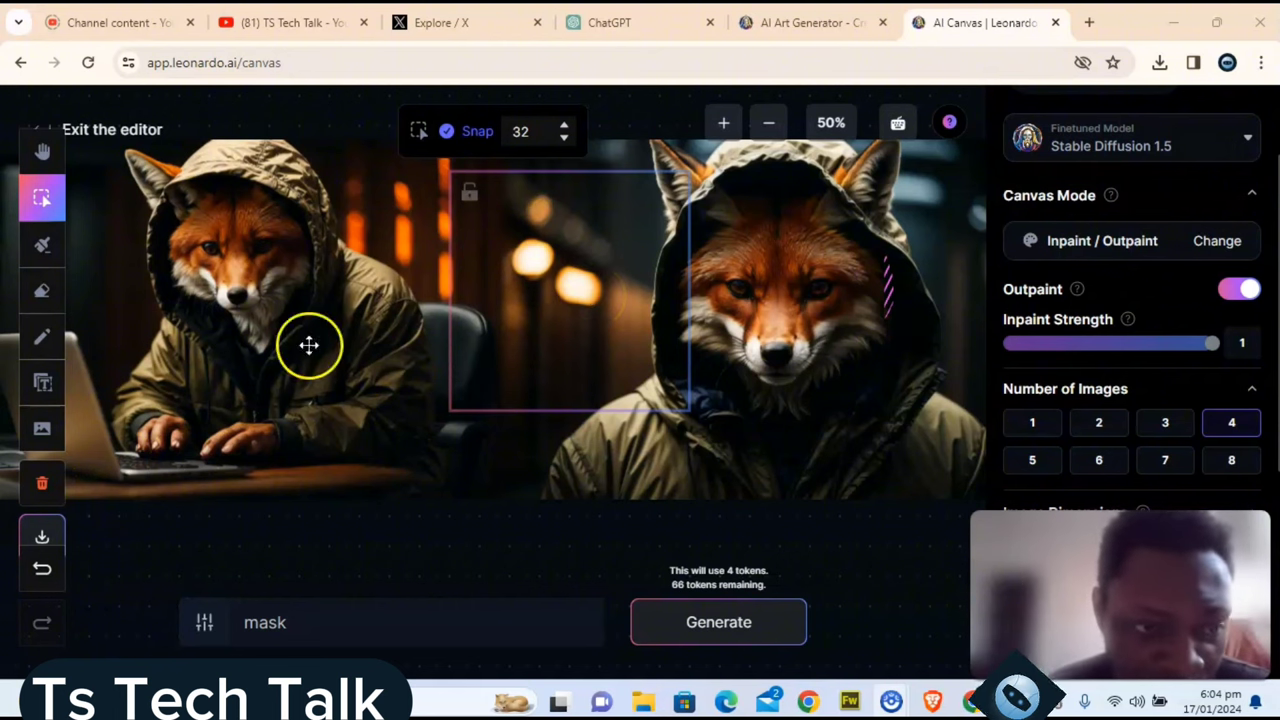
# Step: Paint a mask with brush size 40 over the glowing lights between the two foxes
pyautogui.click(44, 248)
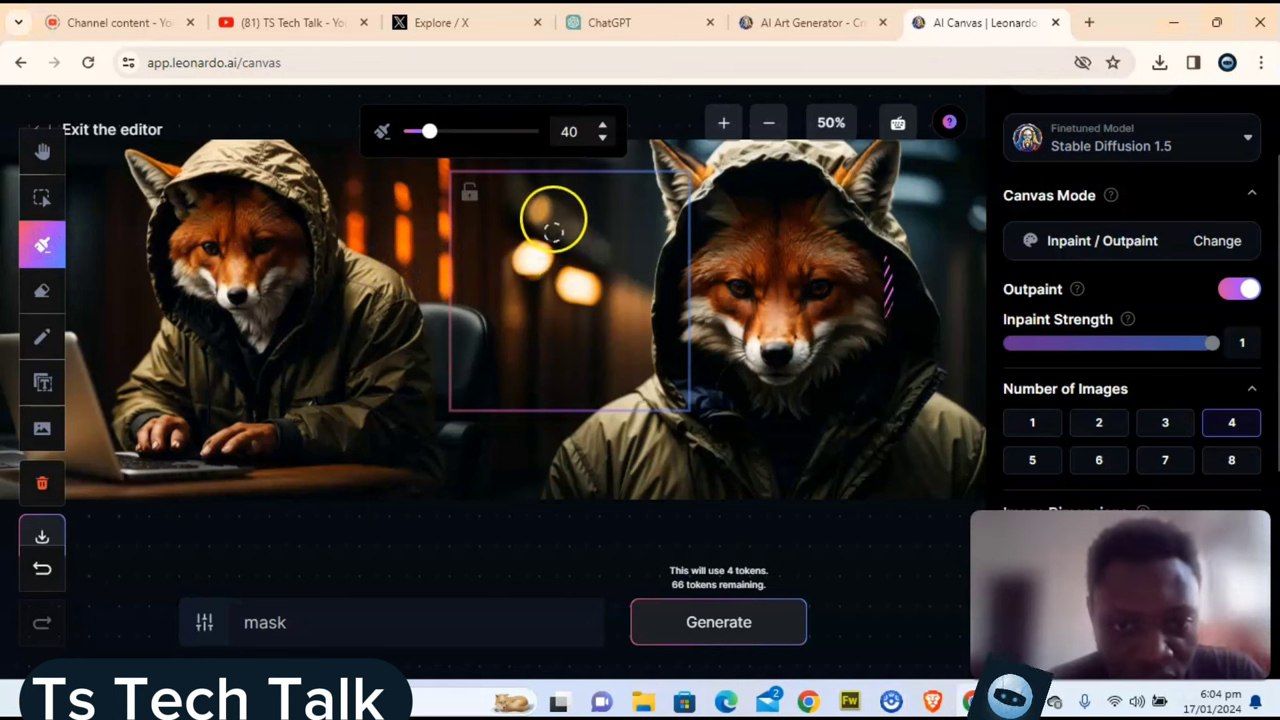
pyautogui.moveTo(509, 265); pyautogui.dragTo(527, 284)
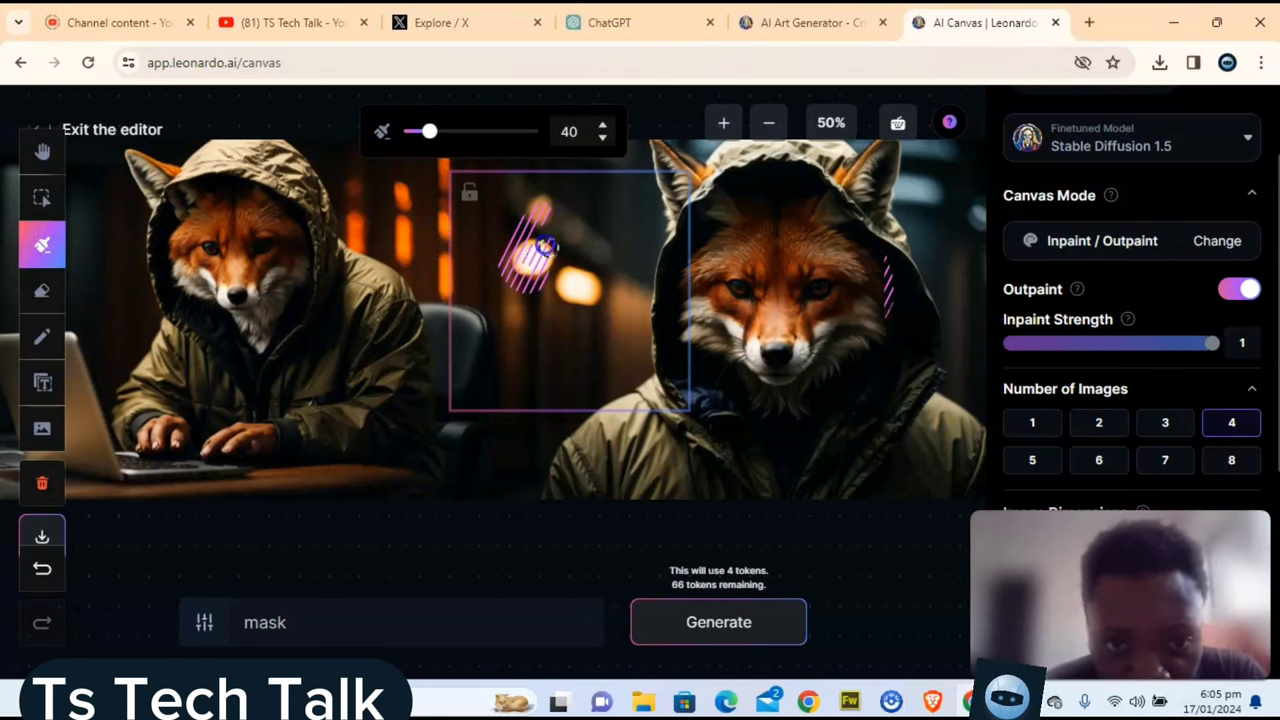
pyautogui.moveTo(532, 295); pyautogui.dragTo(585, 296)
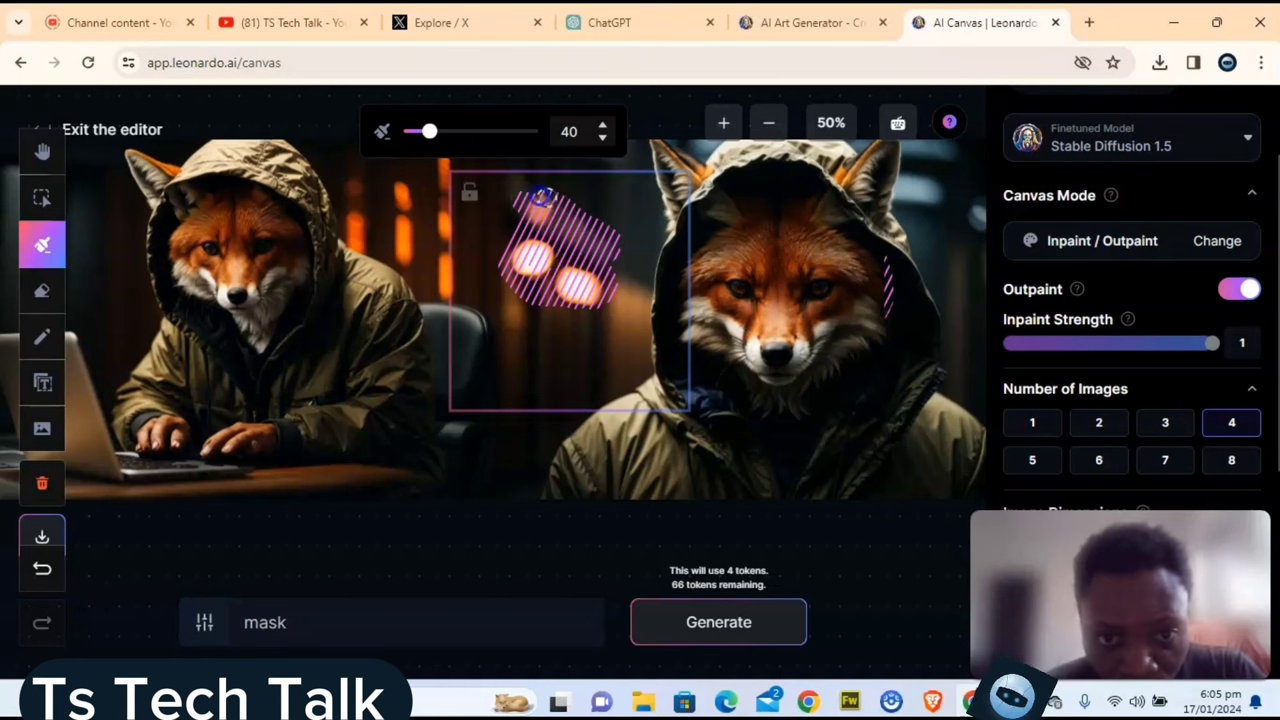
pyautogui.moveTo(508, 232)
pyautogui.mouseDown()
pyautogui.moveTo(500, 240)
pyautogui.moveTo(515, 212)
pyautogui.mouseUp()
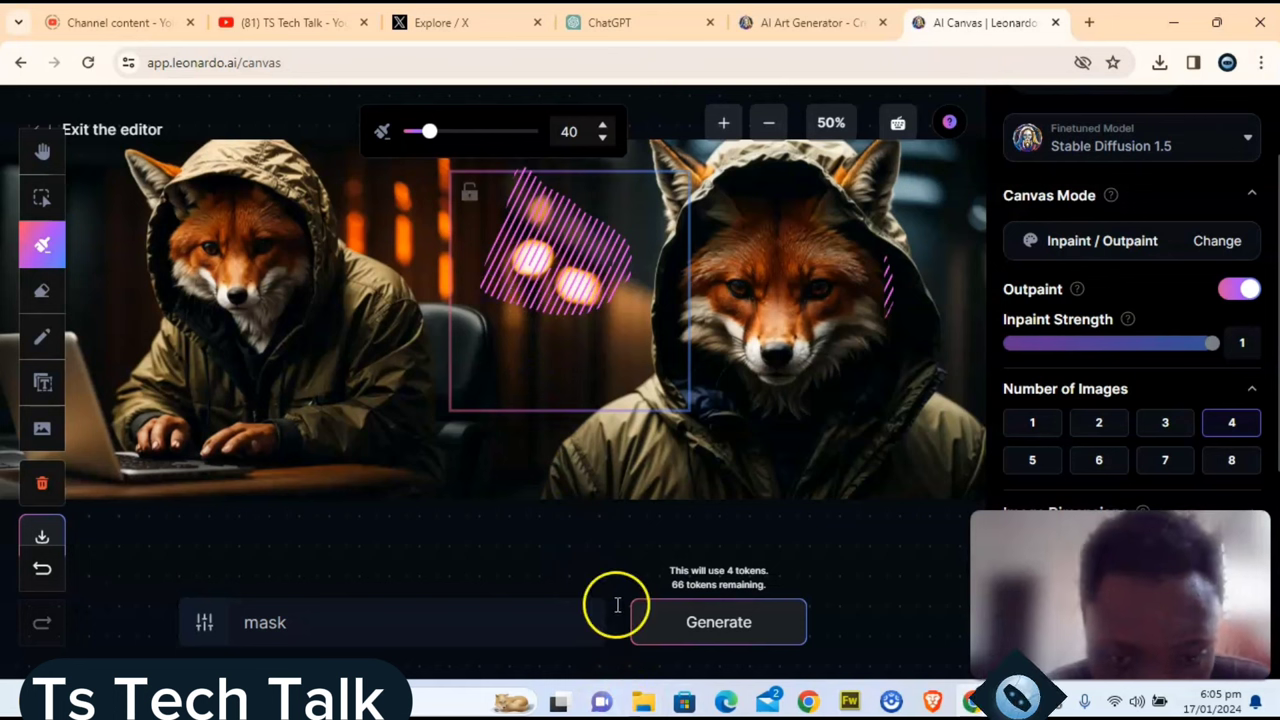
# Step: Replace the generation prompt with "clear"
pyautogui.click(529, 613)
pyautogui.doubleClick(529, 613)
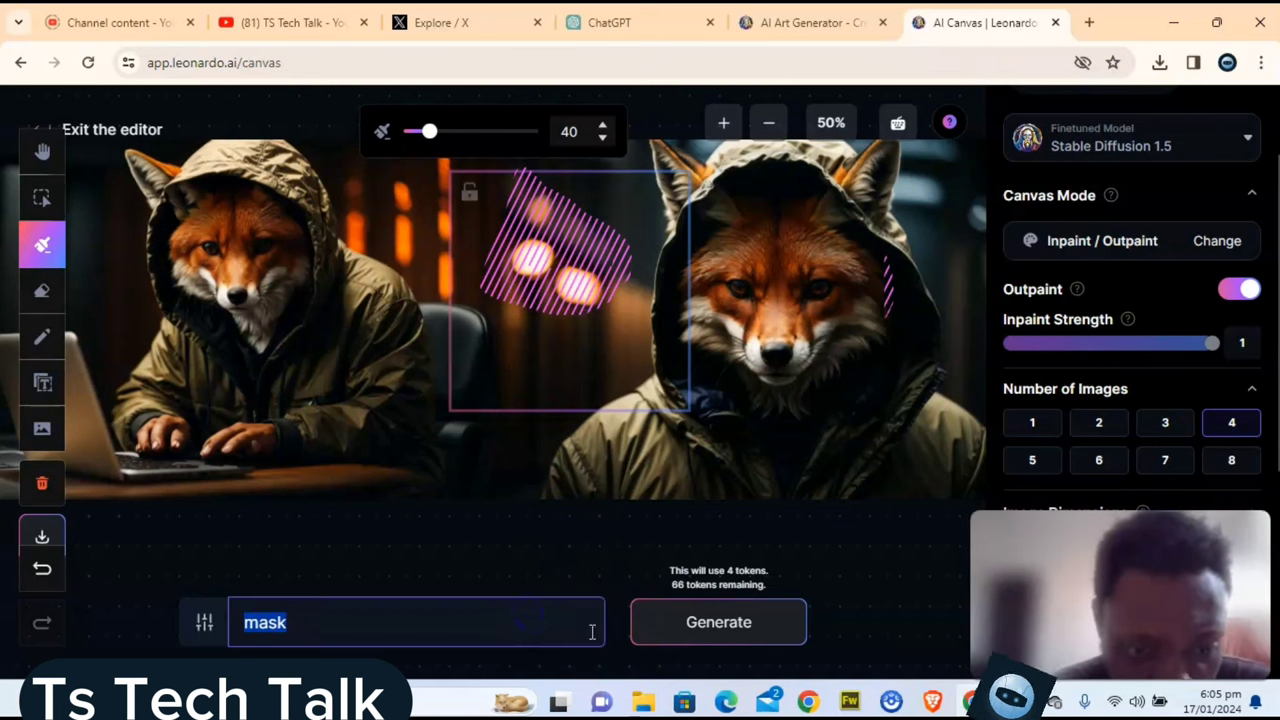
pyautogui.click(668, 650)
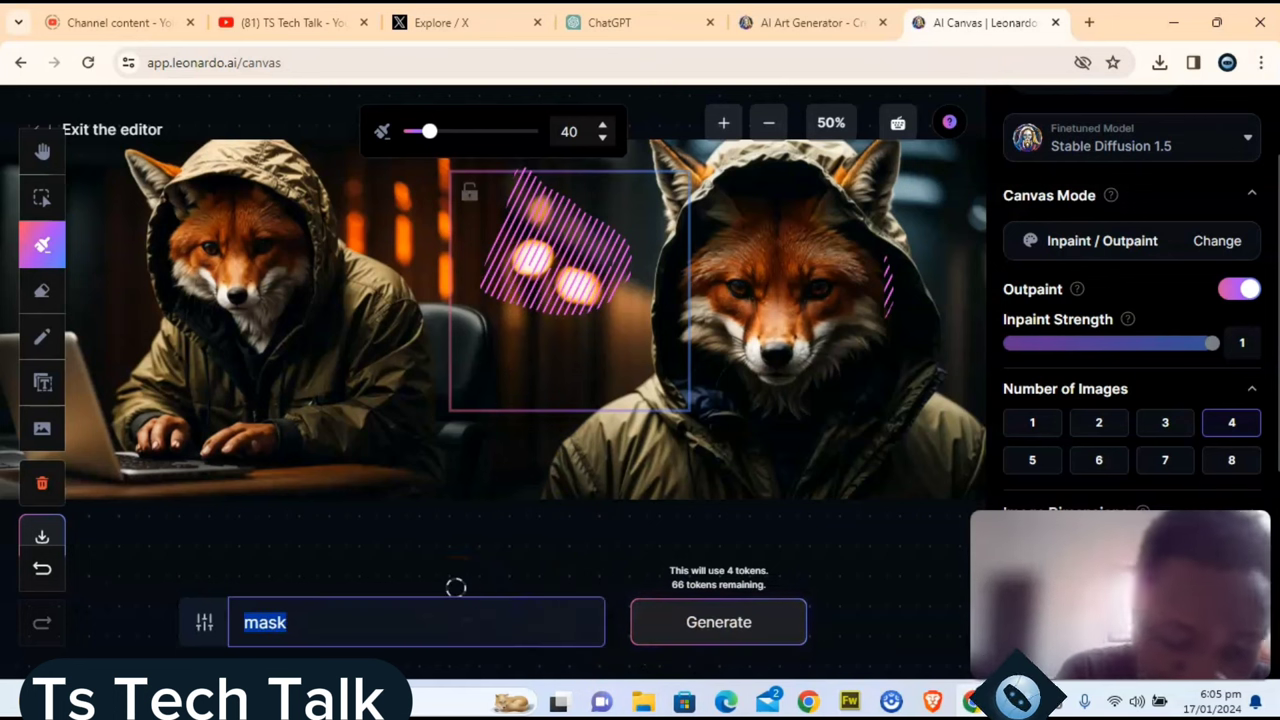
pyautogui.write('clear')
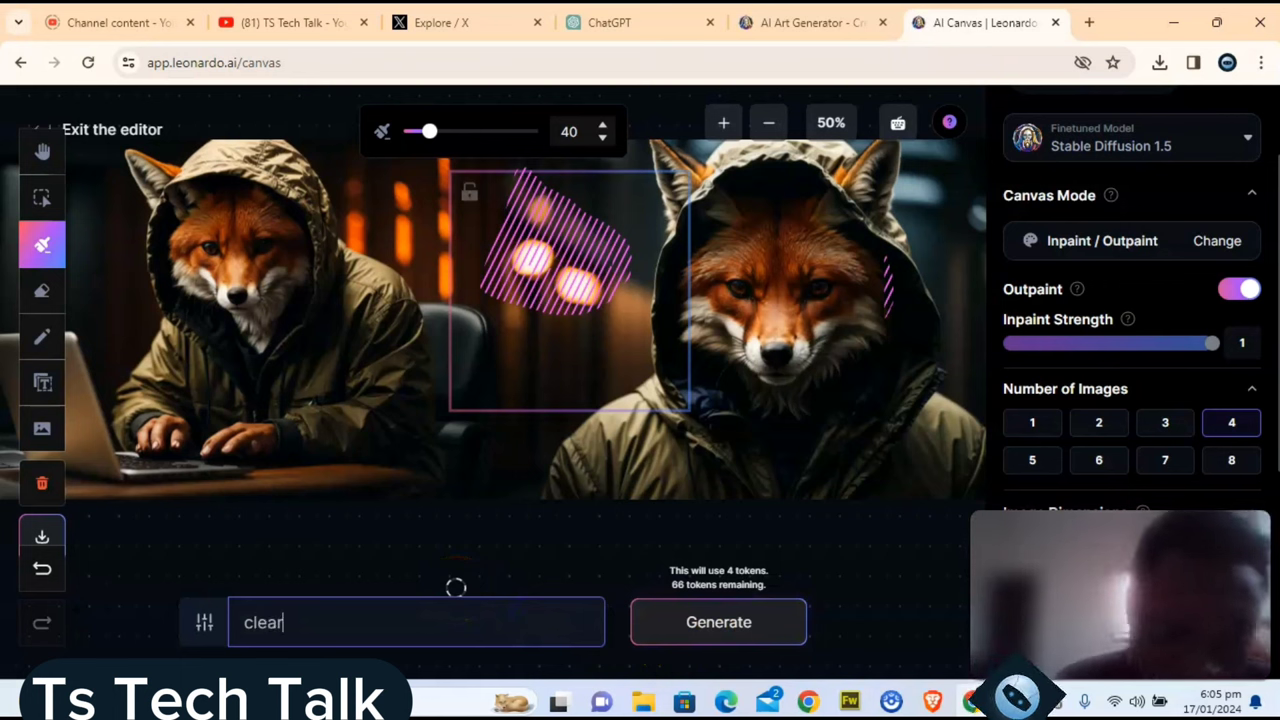
pyautogui.click(723, 629)
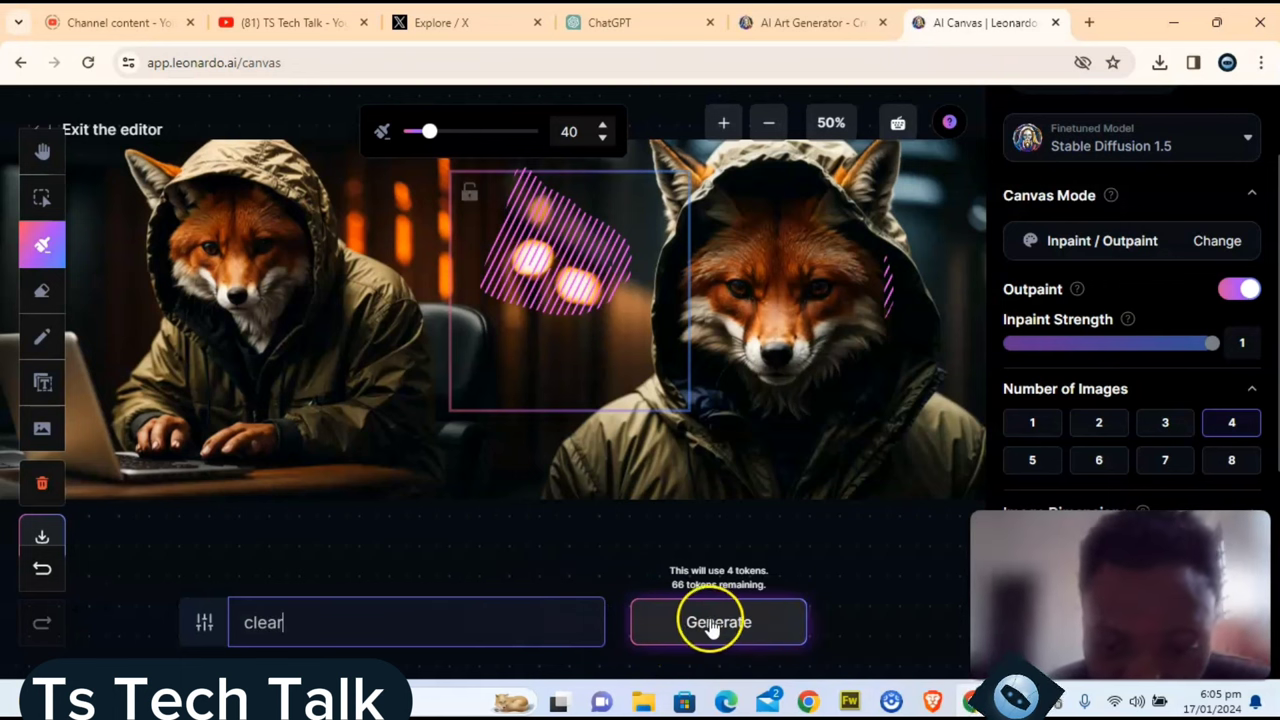
# Step: Try the 512 × 1024 and 768 × 1024 image dimensions on the generation frame and return it to 512 × 512
pyautogui.scroll(-3, 1148, 435)
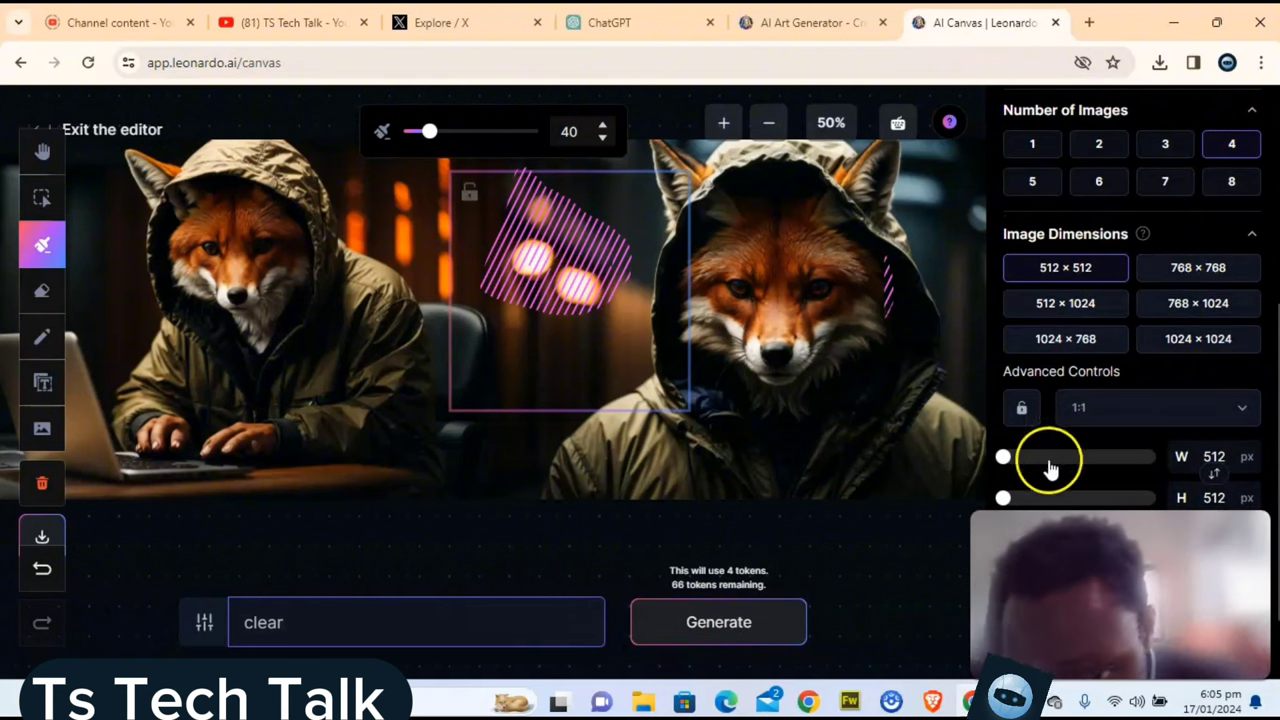
pyautogui.moveTo(1004, 458); pyautogui.dragTo(1068, 458)
pyautogui.click(1065, 267)
pyautogui.click(1075, 305)
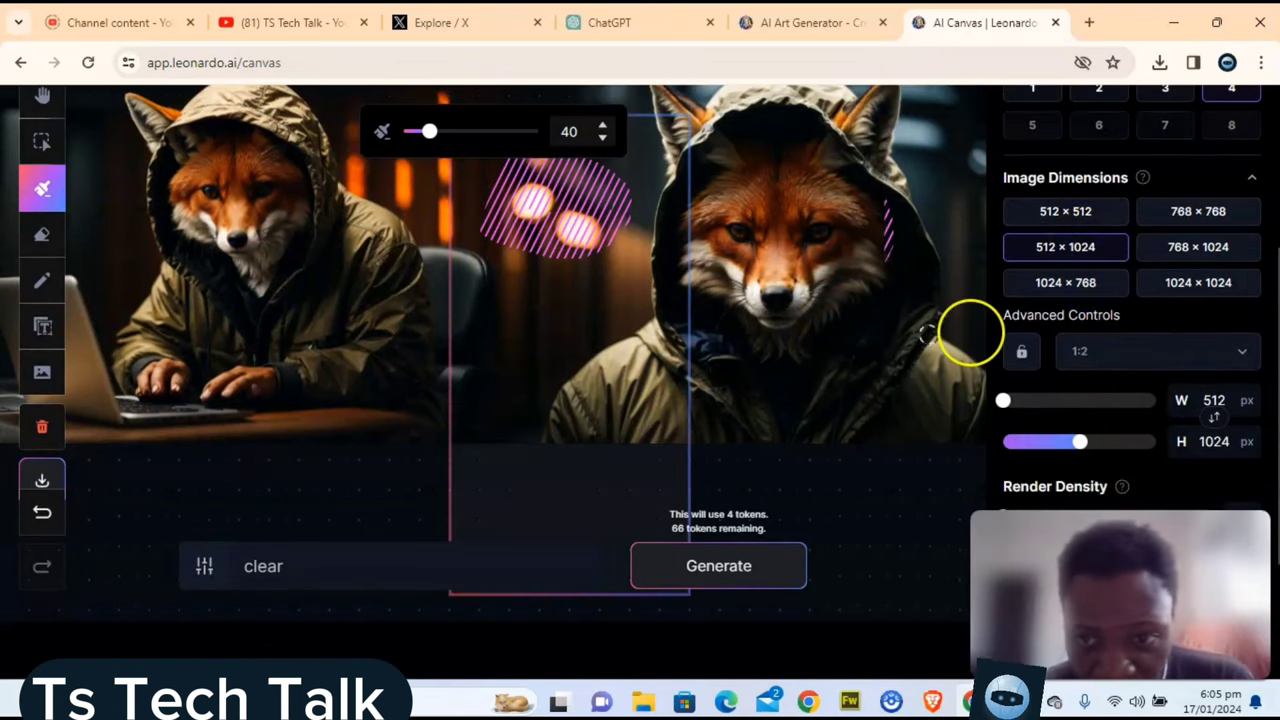
pyautogui.click(1160, 252)
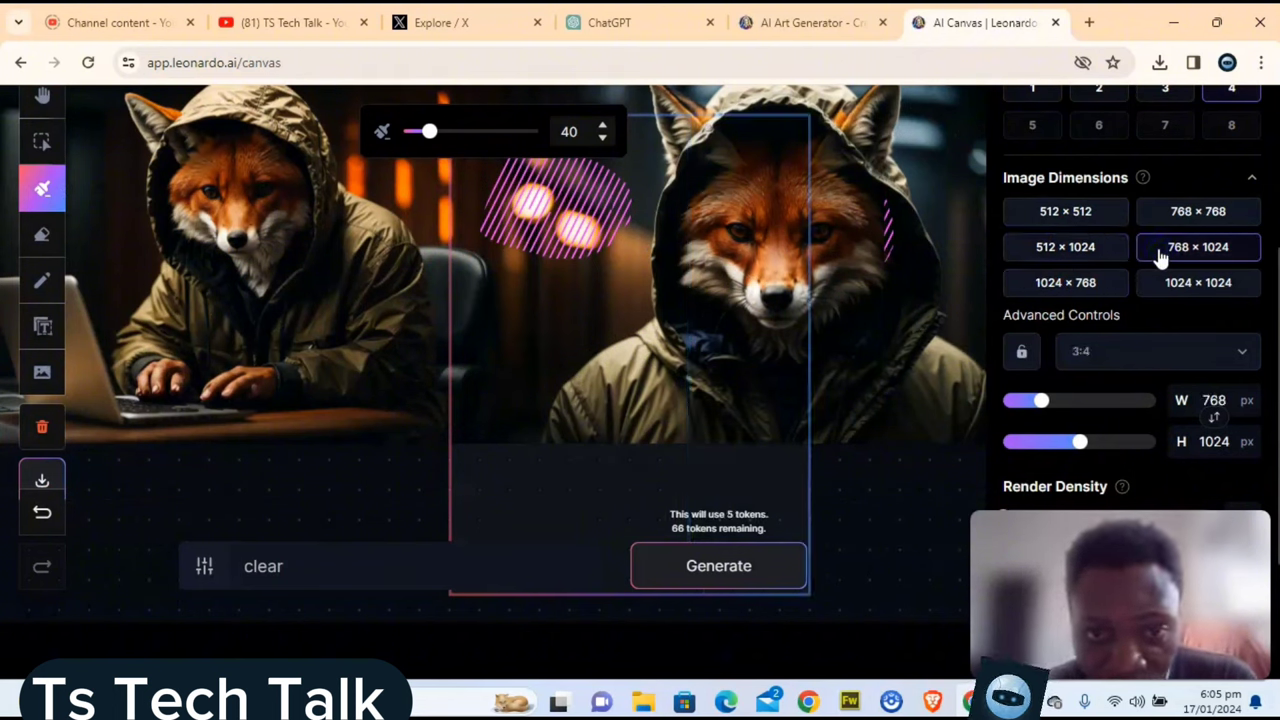
pyautogui.click(1082, 210)
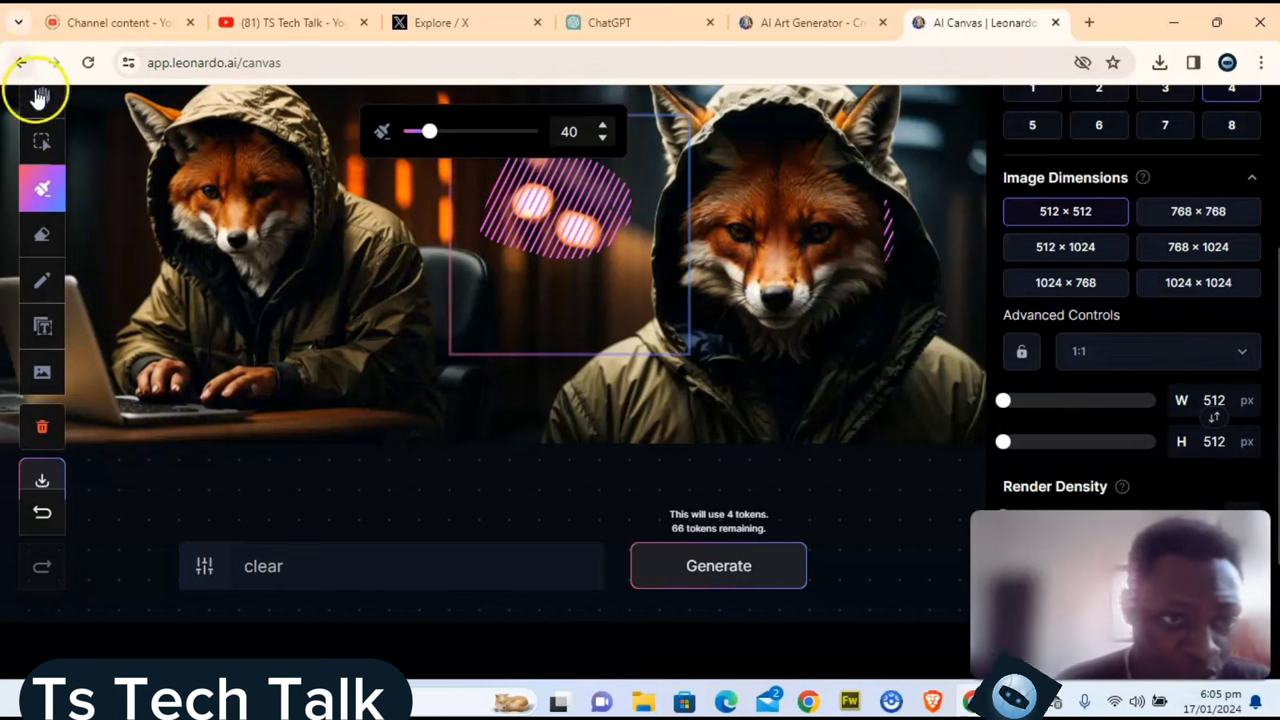
# Step: Generate variations for the masked lights area with the "clear" prompt
pyautogui.click(42, 95)
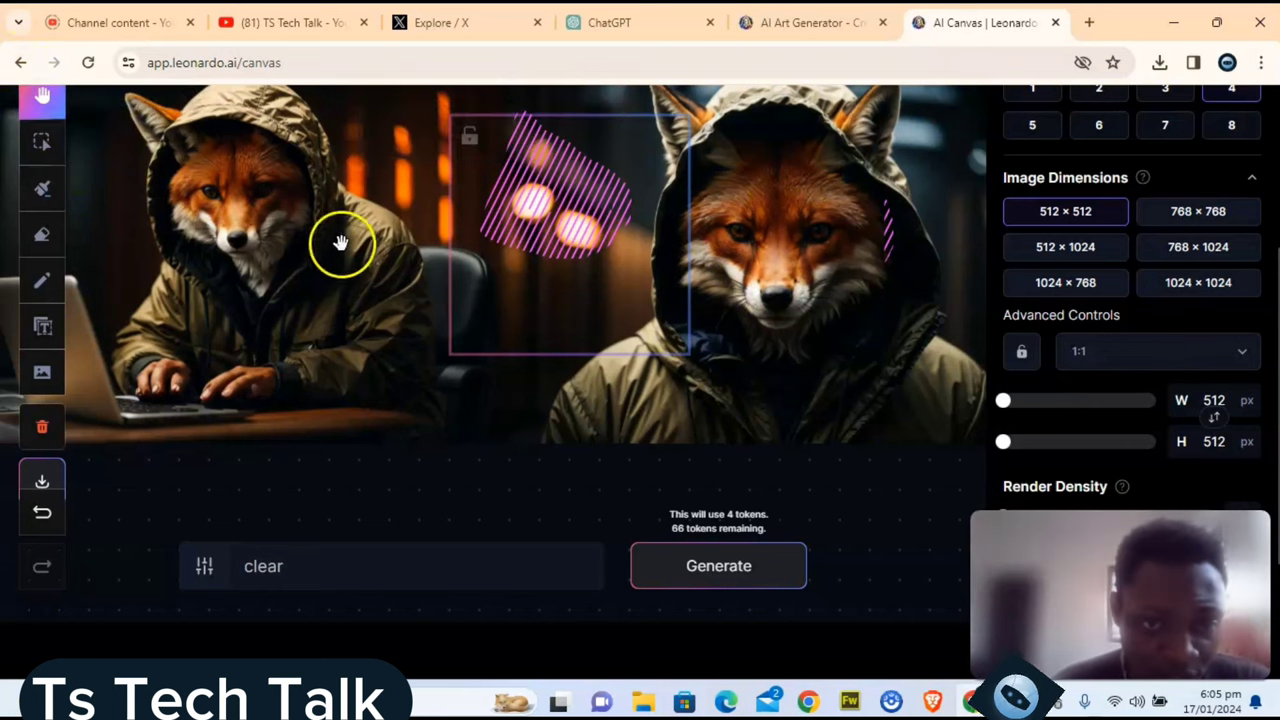
pyautogui.moveTo(340, 240); pyautogui.dragTo(333, 360)
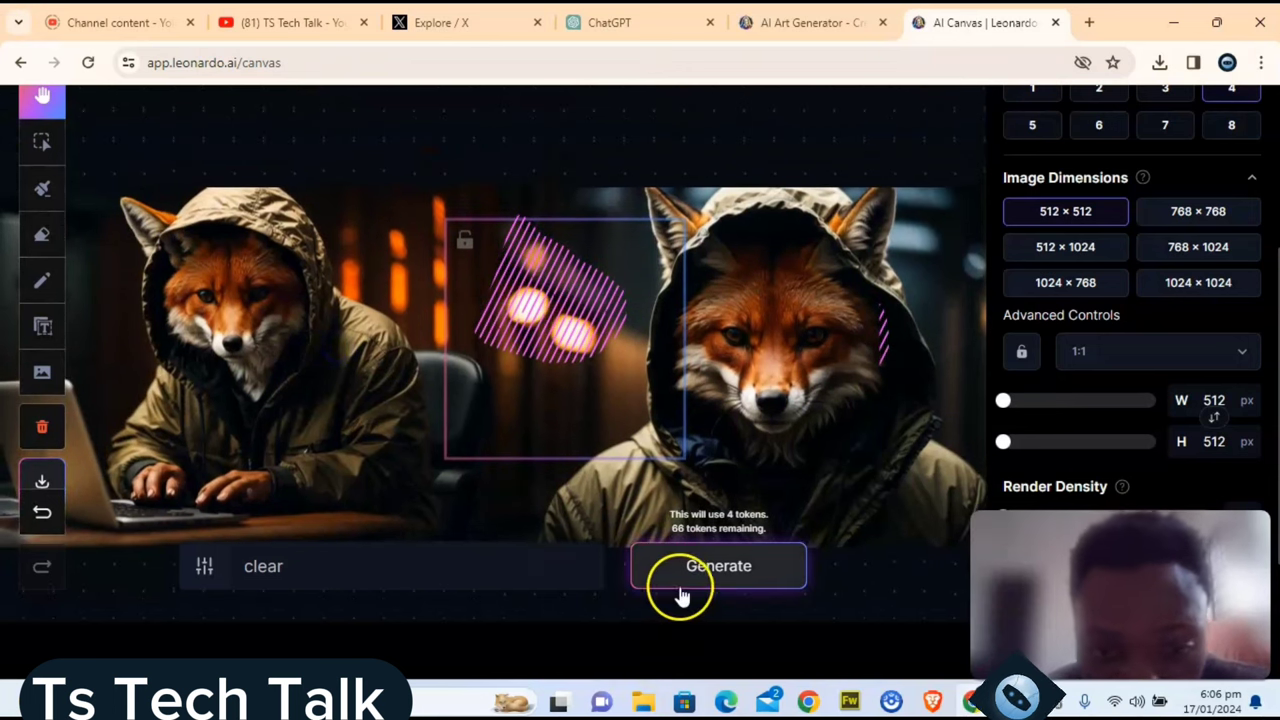
pyautogui.click(676, 580)
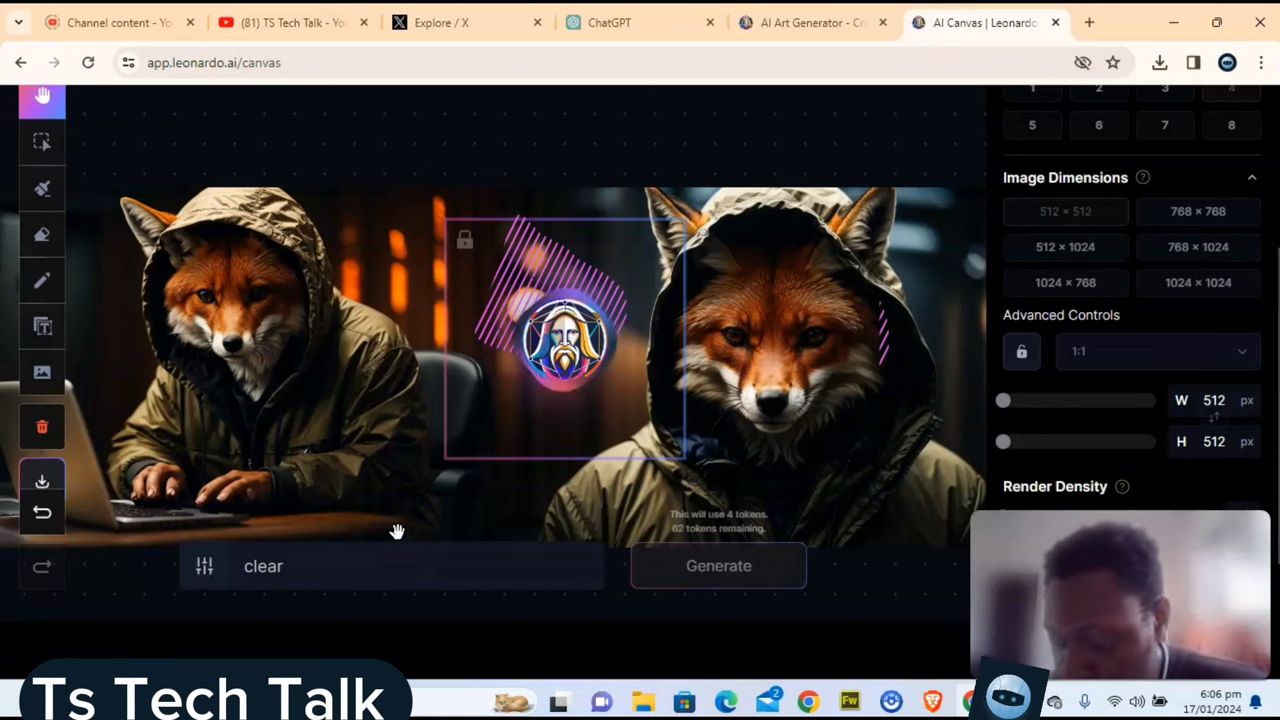
pyautogui.click(277, 429)
pyautogui.click(601, 458)
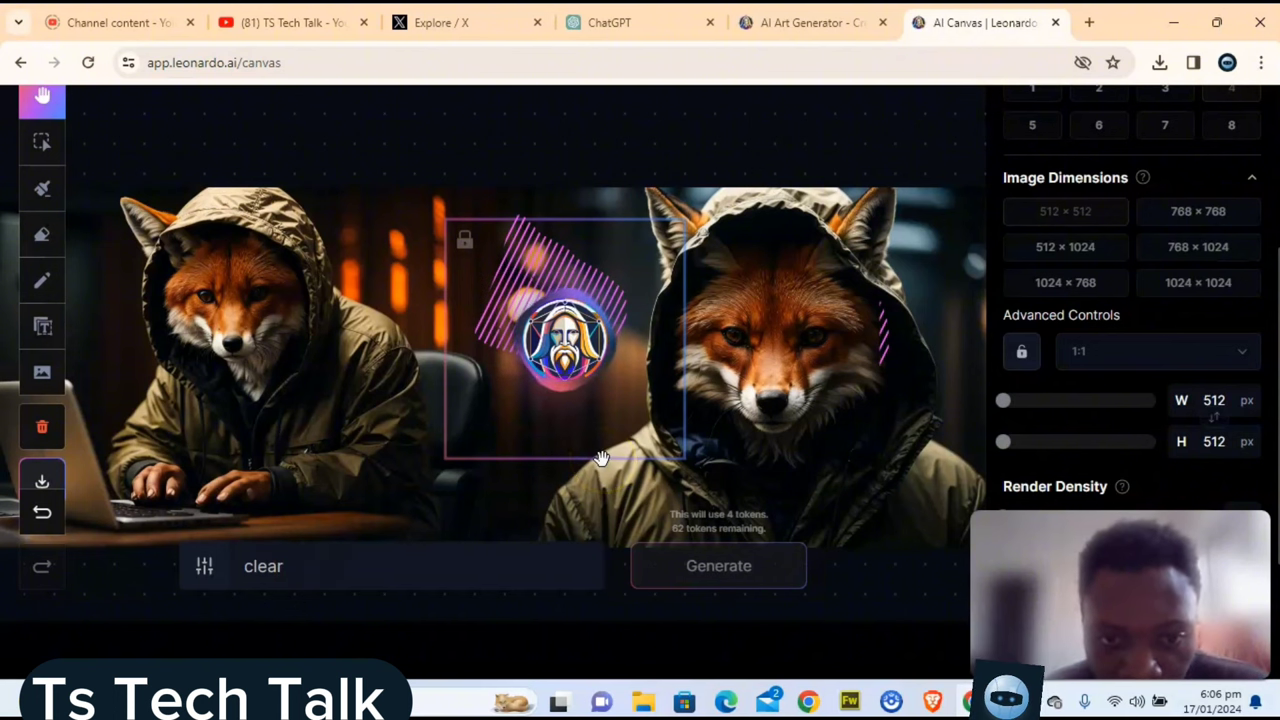
pyautogui.click(391, 380)
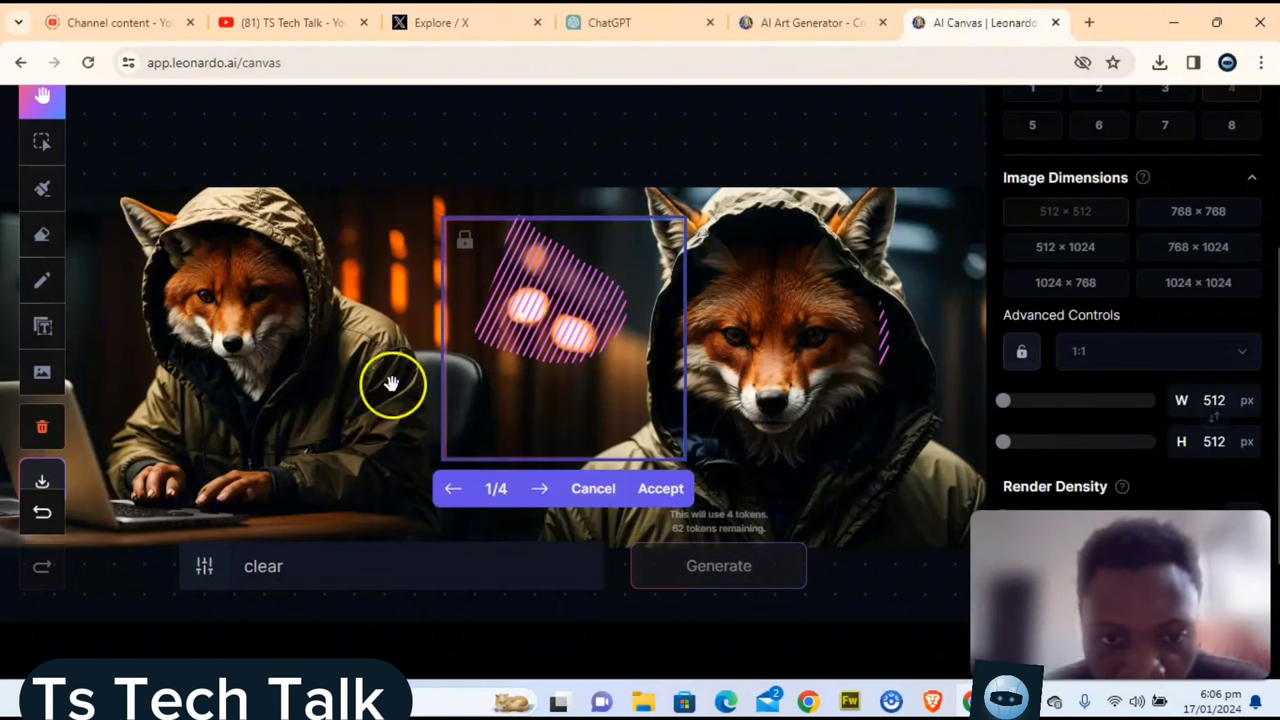
# Step: Compare the four generated variations of the masked lights area and accept the third one
pyautogui.click(574, 386)
pyautogui.click(578, 424)
pyautogui.click(547, 322)
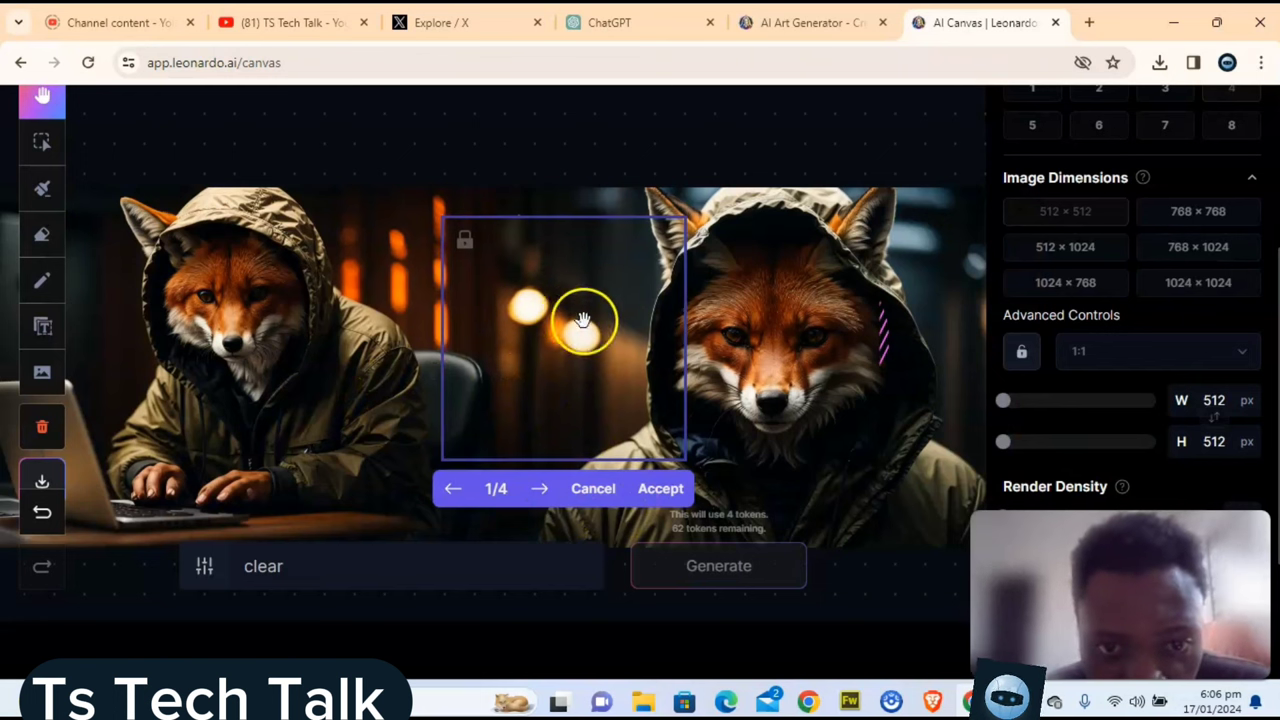
pyautogui.click(540, 489)
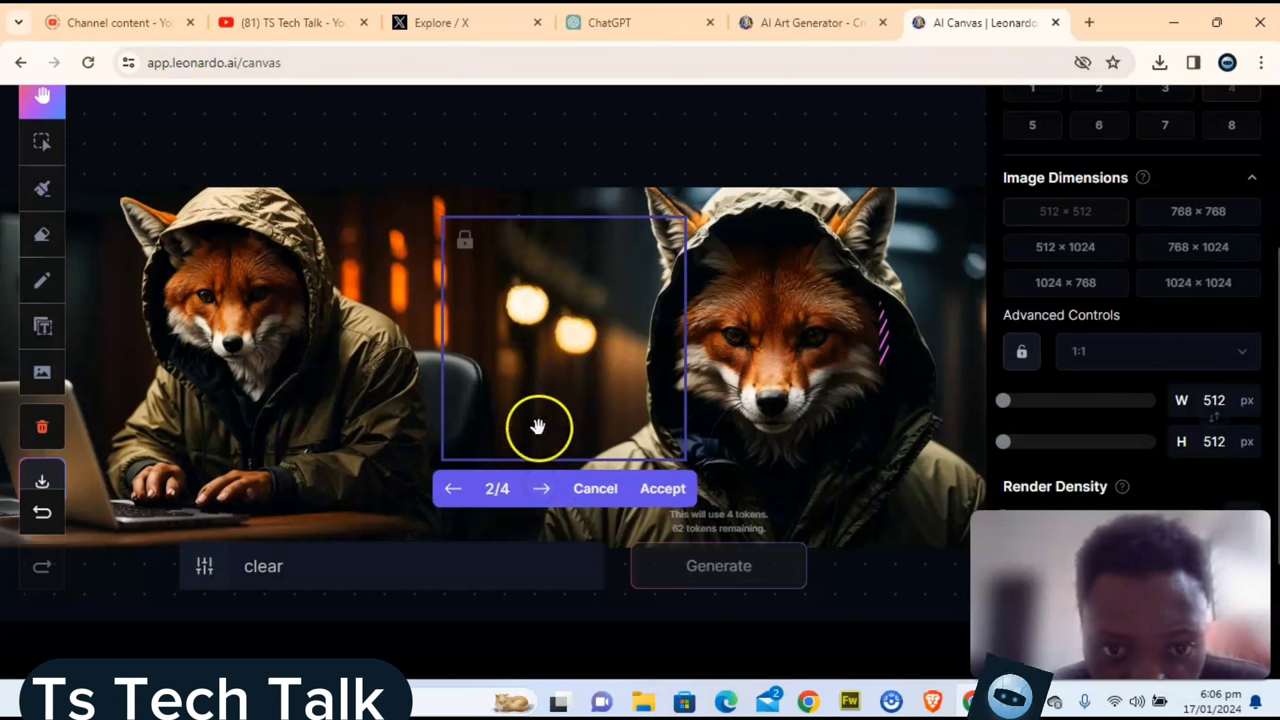
pyautogui.click(539, 490)
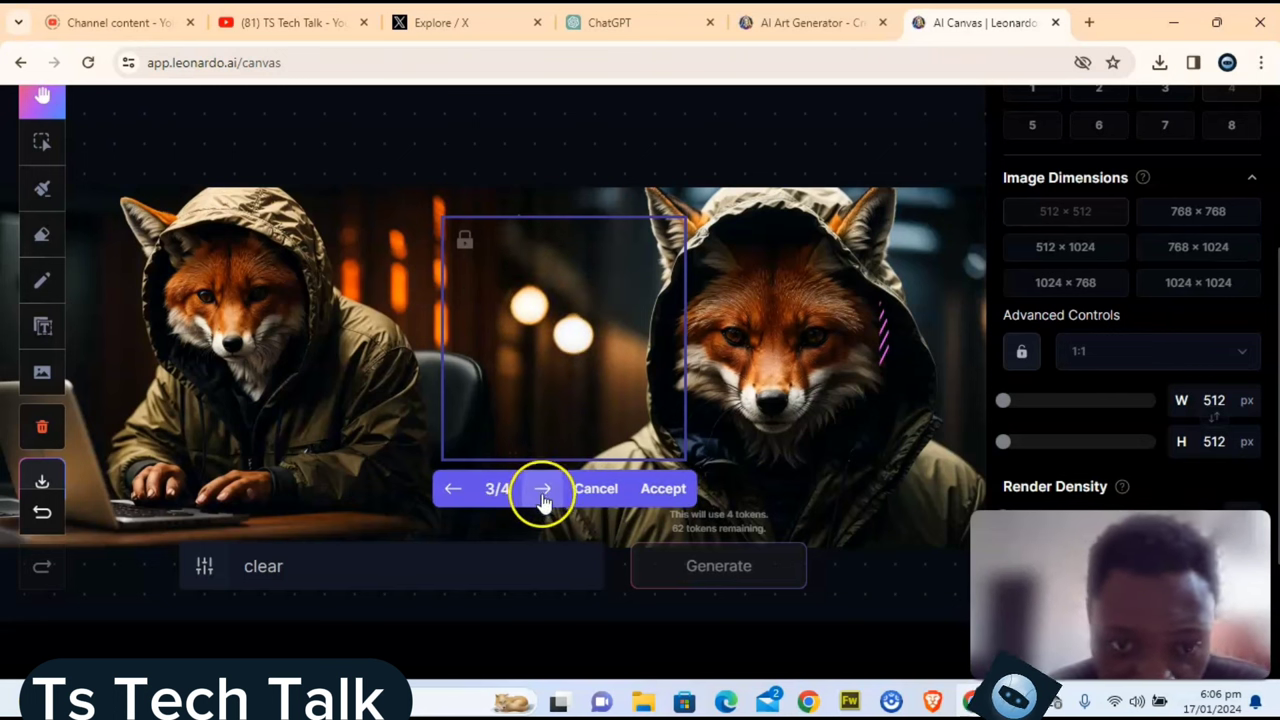
pyautogui.click(544, 496)
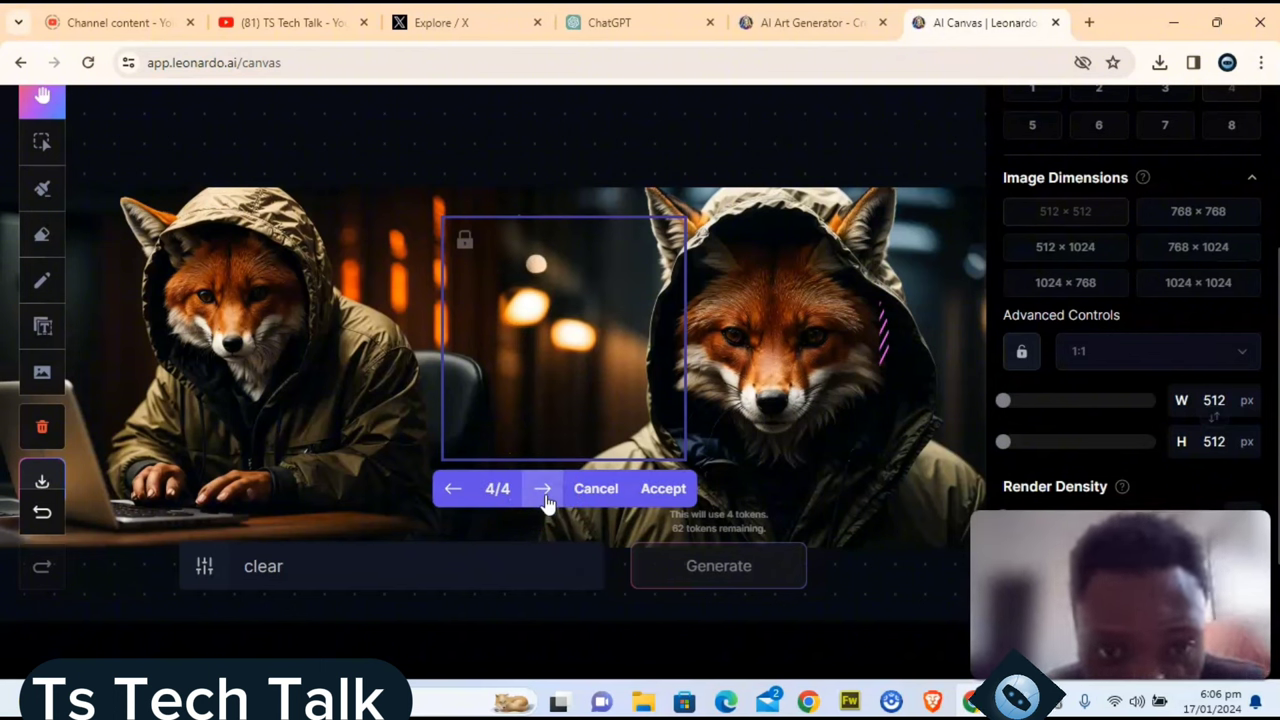
pyautogui.click(453, 490)
pyautogui.click(660, 490)
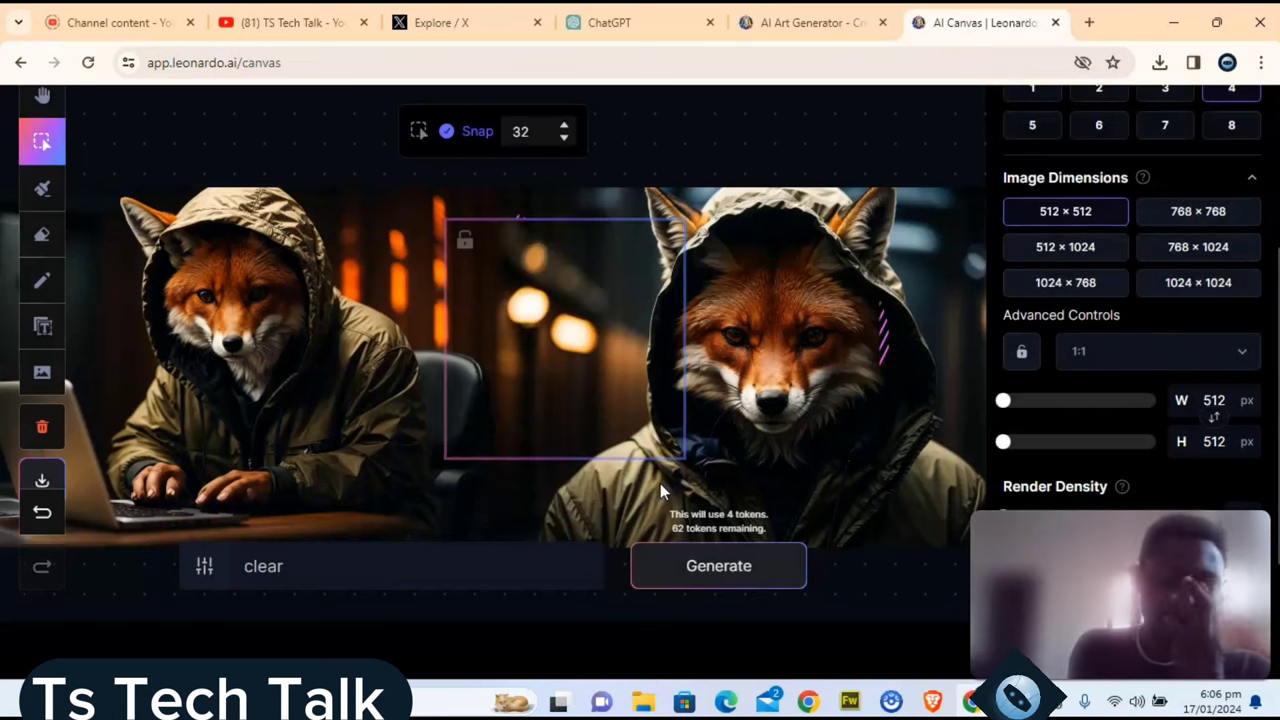
# Step: Try erasing the area along the top of the laptop fox's hood with eraser size 40, and undo the stroke
pyautogui.click(44, 236)
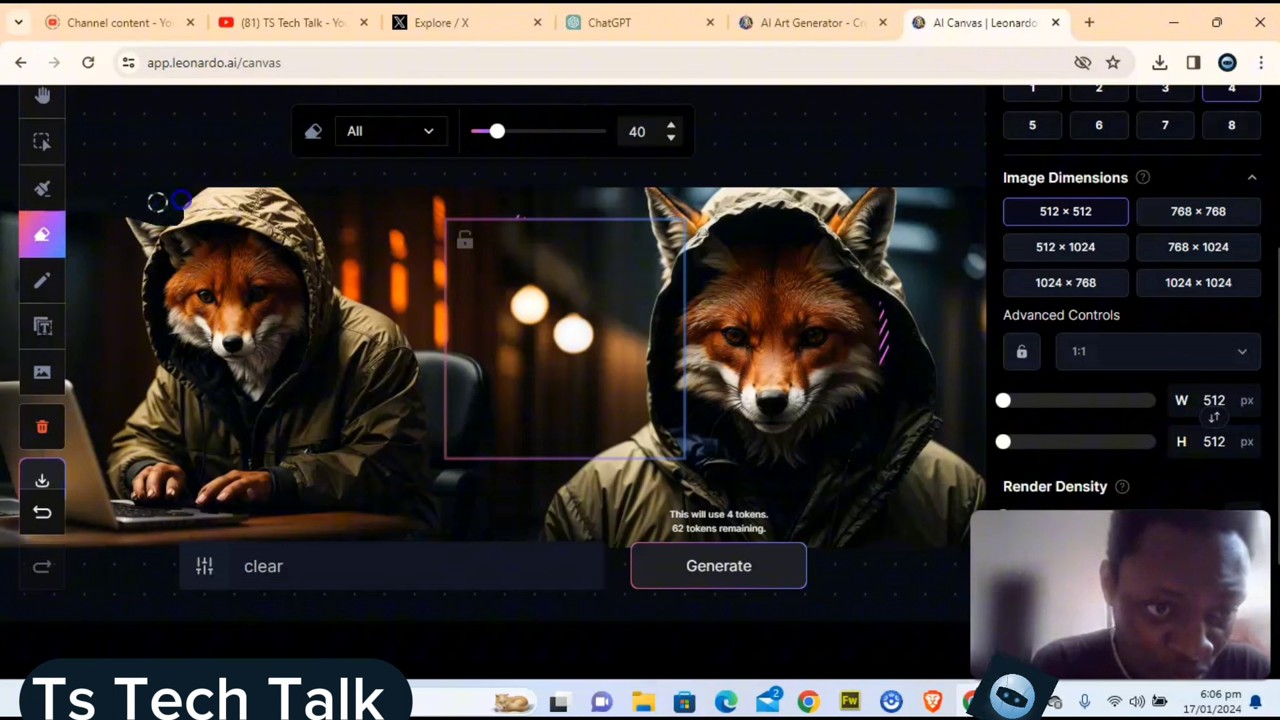
pyautogui.moveTo(161, 211); pyautogui.dragTo(257, 188)
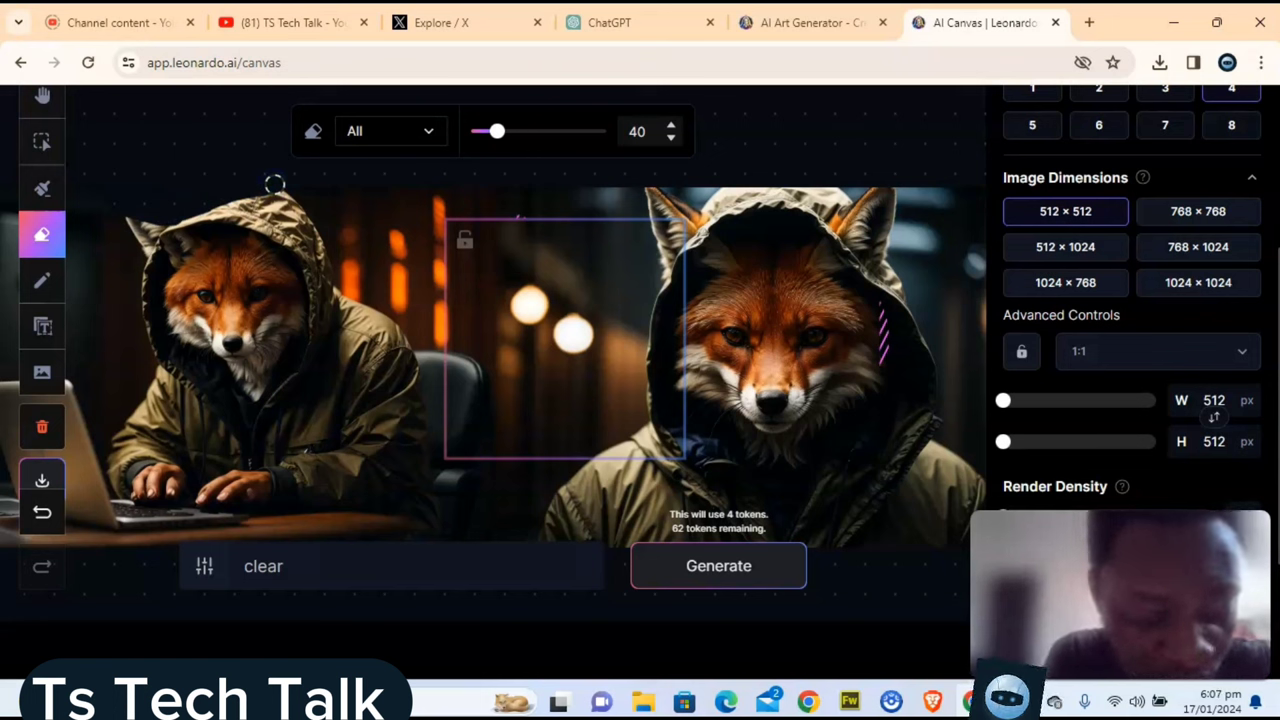
pyautogui.hotkey('ctrl', 'z')
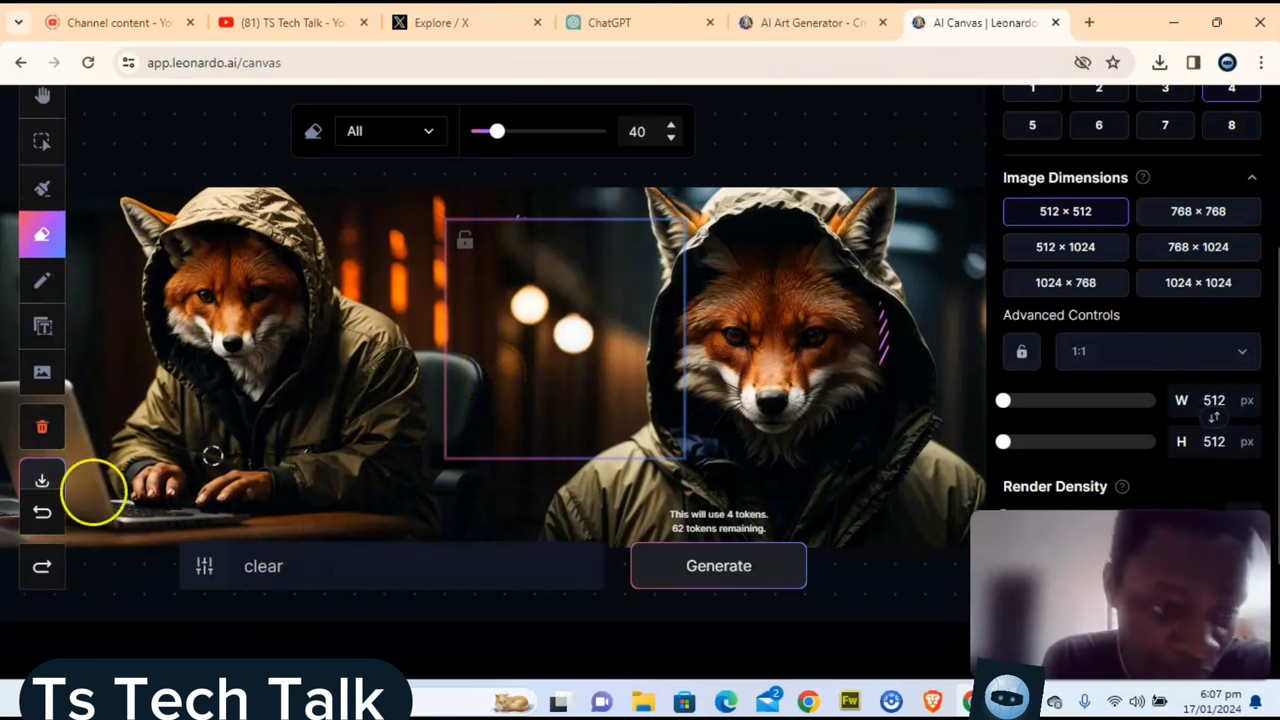
# Step: Download the canvas artwork, open the downloaded artwork (1).png to inspect it, and close the image viewer
pyautogui.click(43, 483)
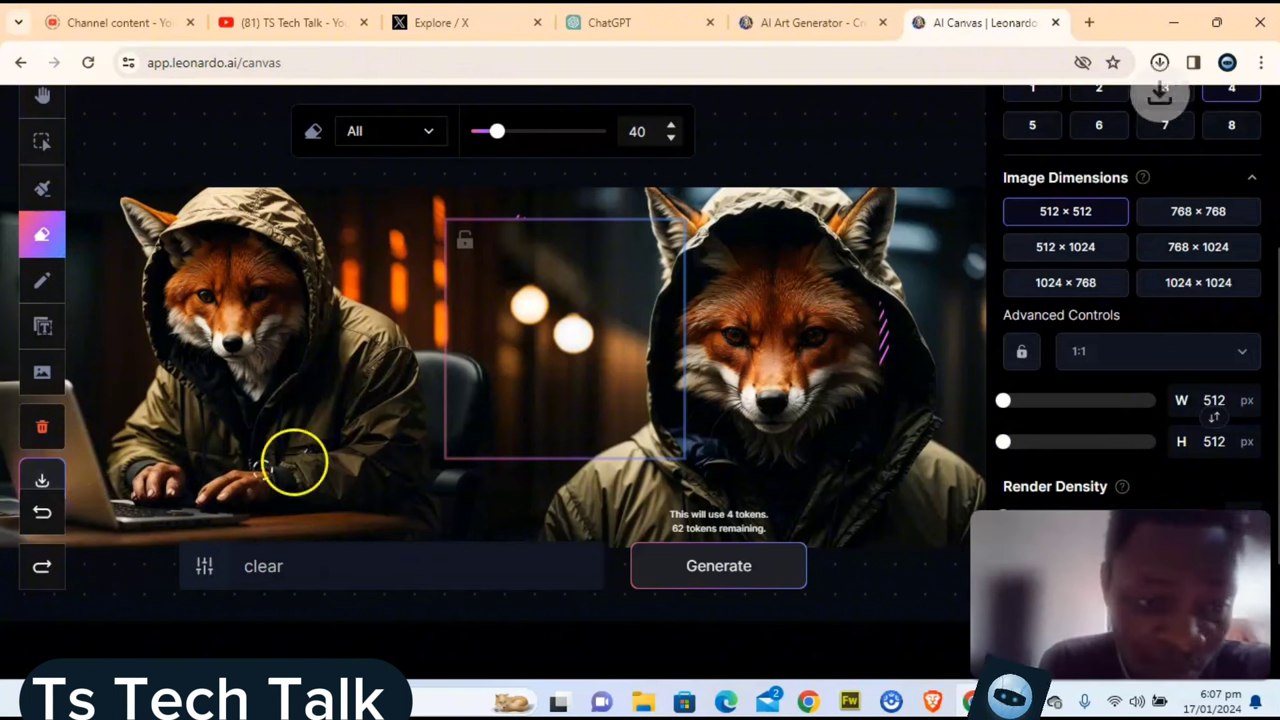
pyautogui.click(1160, 62)
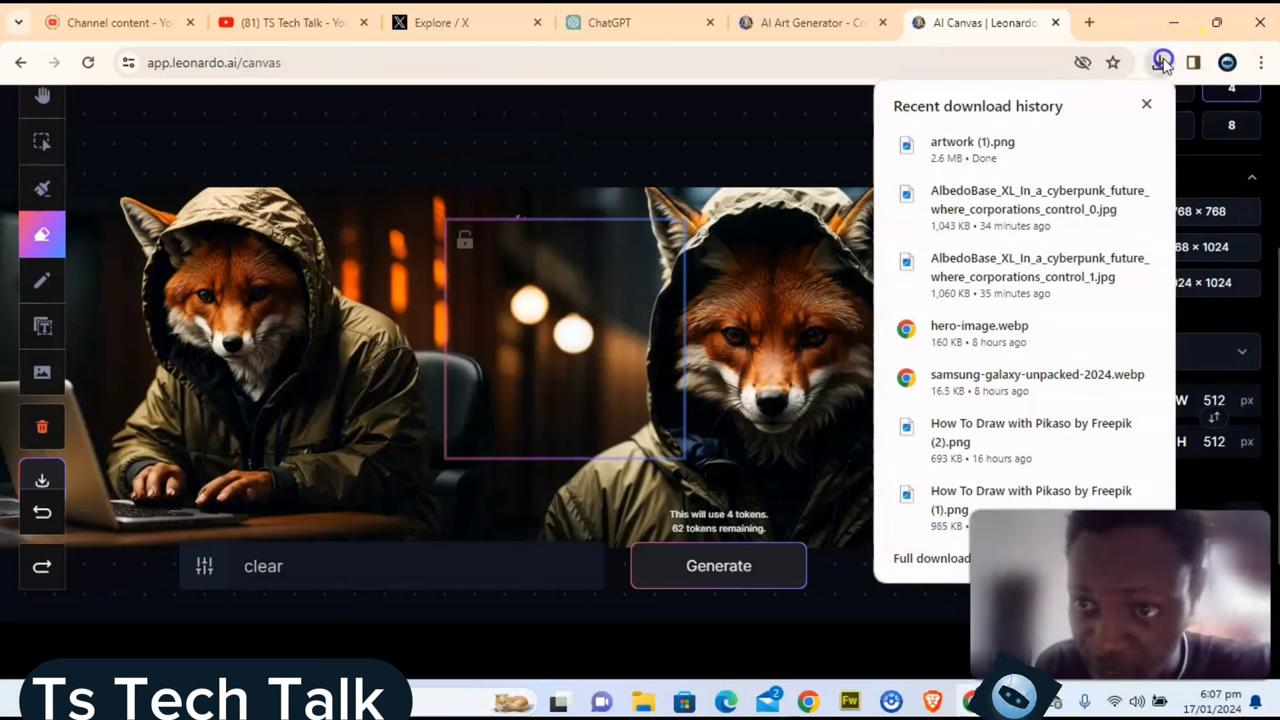
pyautogui.click(978, 162)
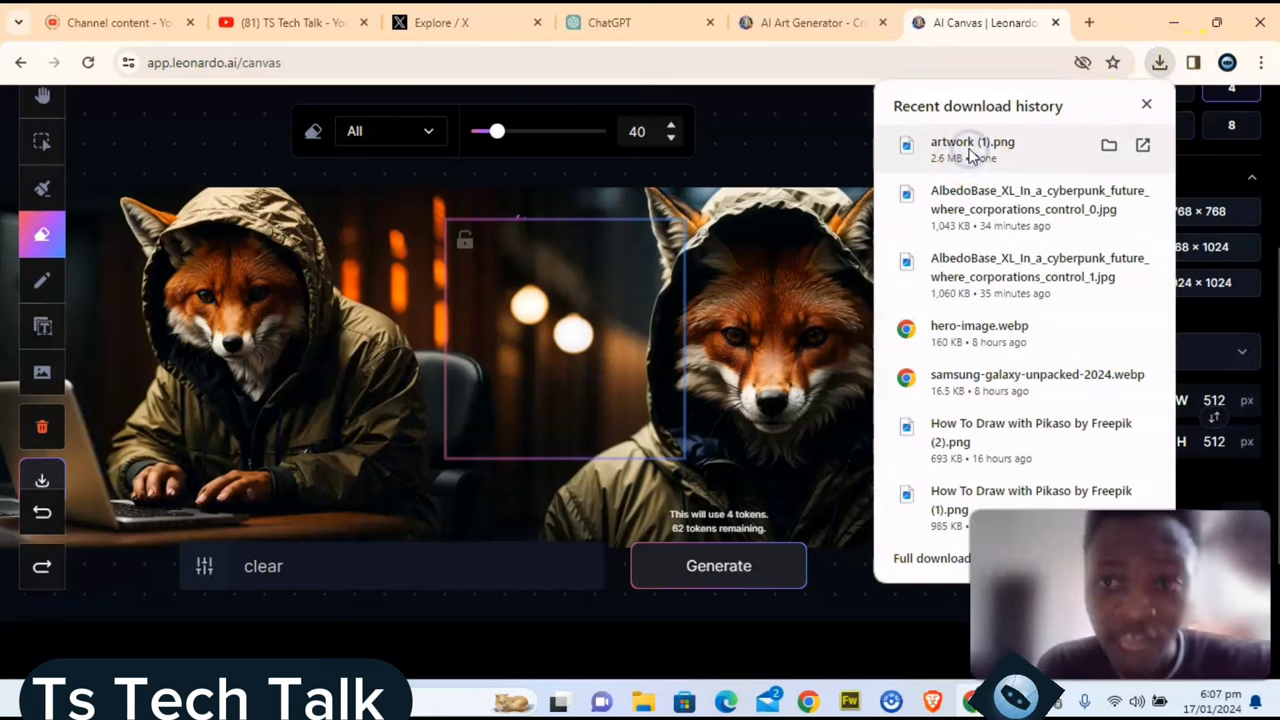
pyautogui.moveTo(970, 155); pyautogui.dragTo(1003, 134)
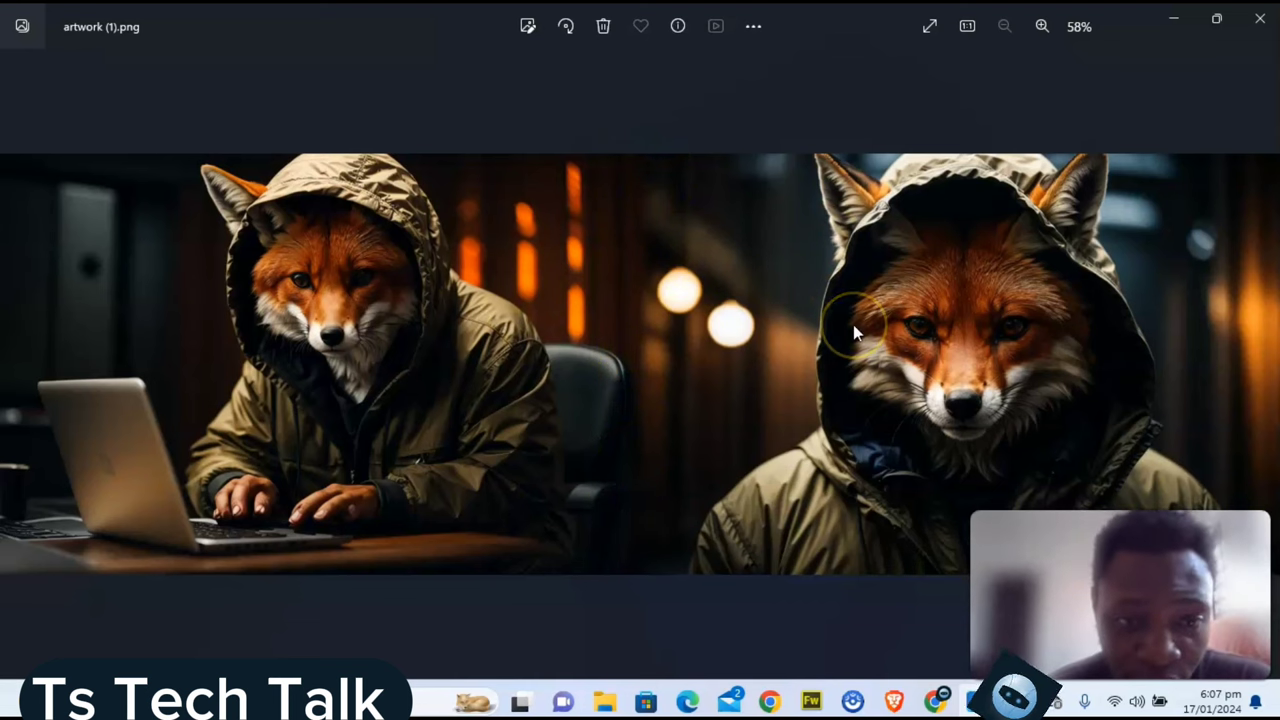
pyautogui.click(1258, 22)
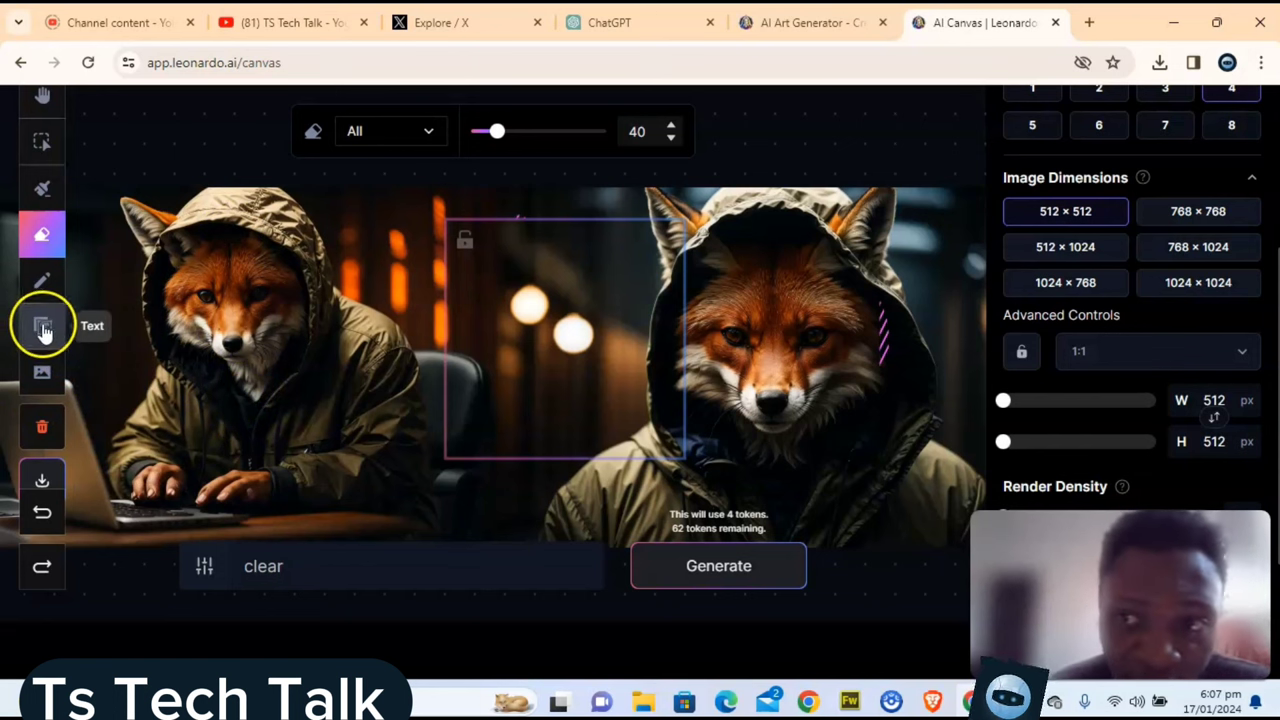
pyautogui.scroll(-2, 289, 335)
pyautogui.scroll(3, 290, 337)
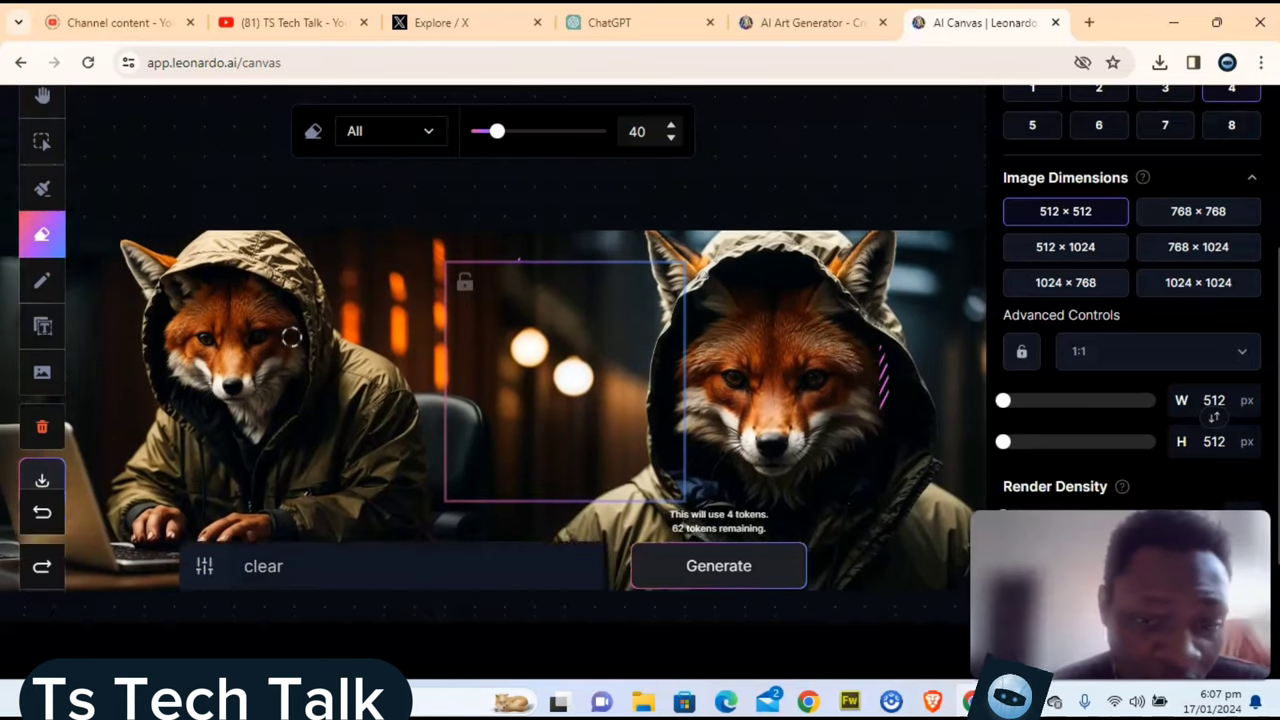
pyautogui.scroll(6, 290, 337)
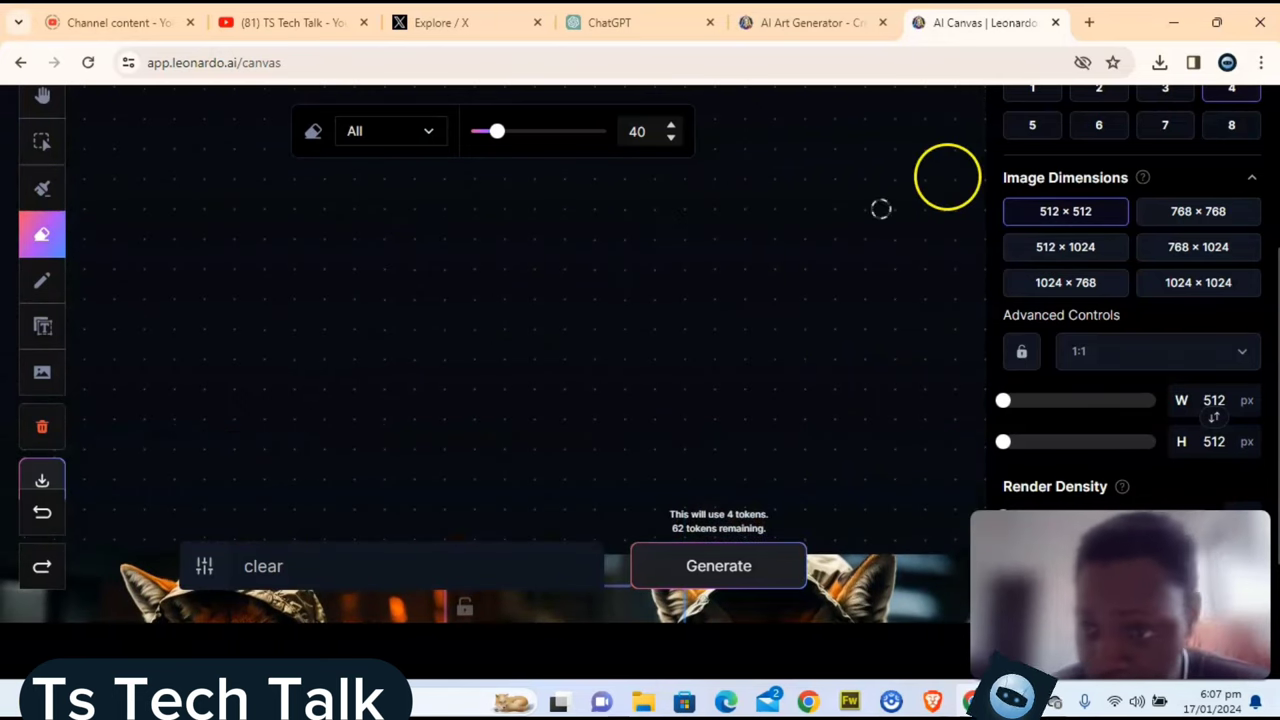
pyautogui.click(822, 22)
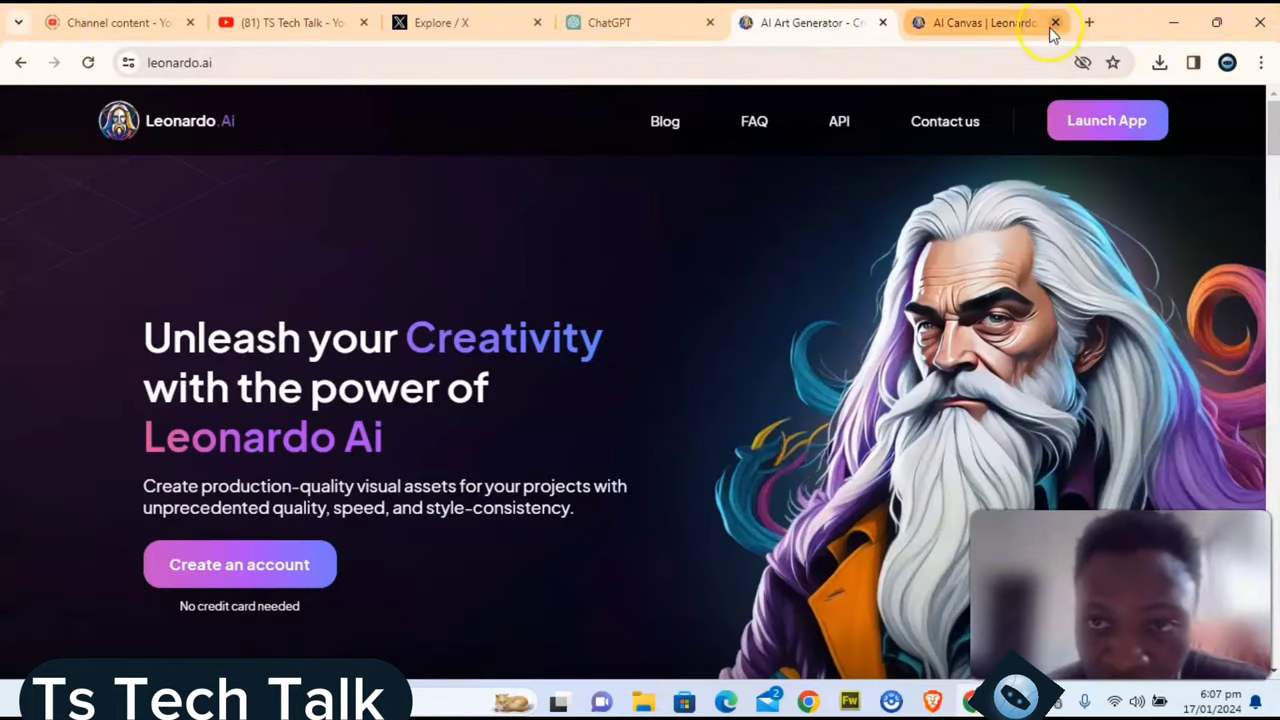
pyautogui.click(977, 18)
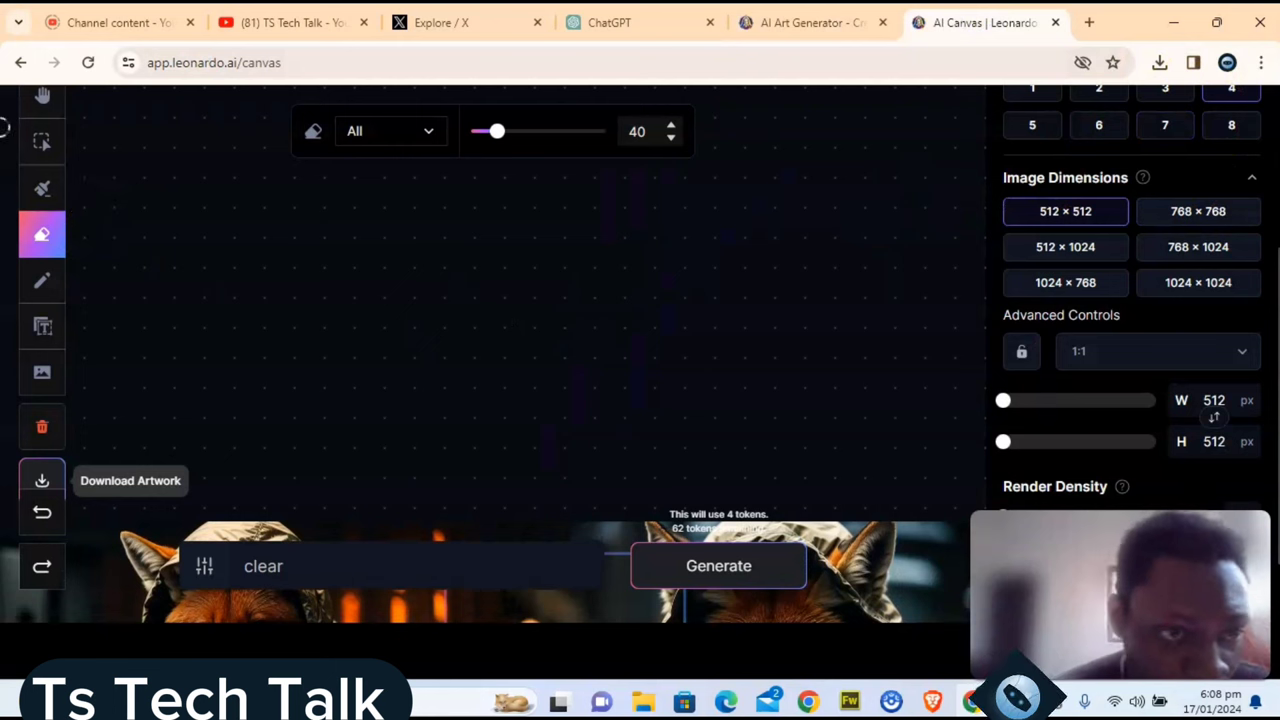
# Step: Exit the Canvas Editor and return to the Leonardo.Ai home page
pyautogui.click(42, 95)
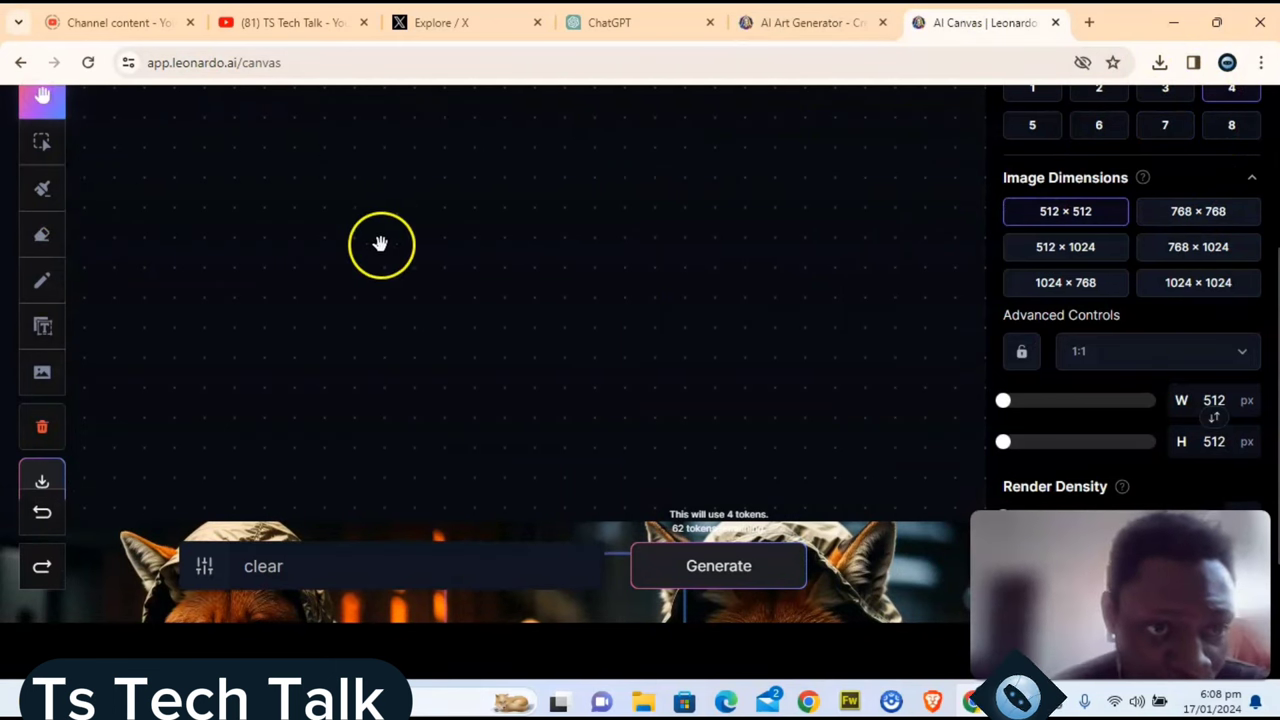
pyautogui.moveTo(380, 244); pyautogui.dragTo(477, 220)
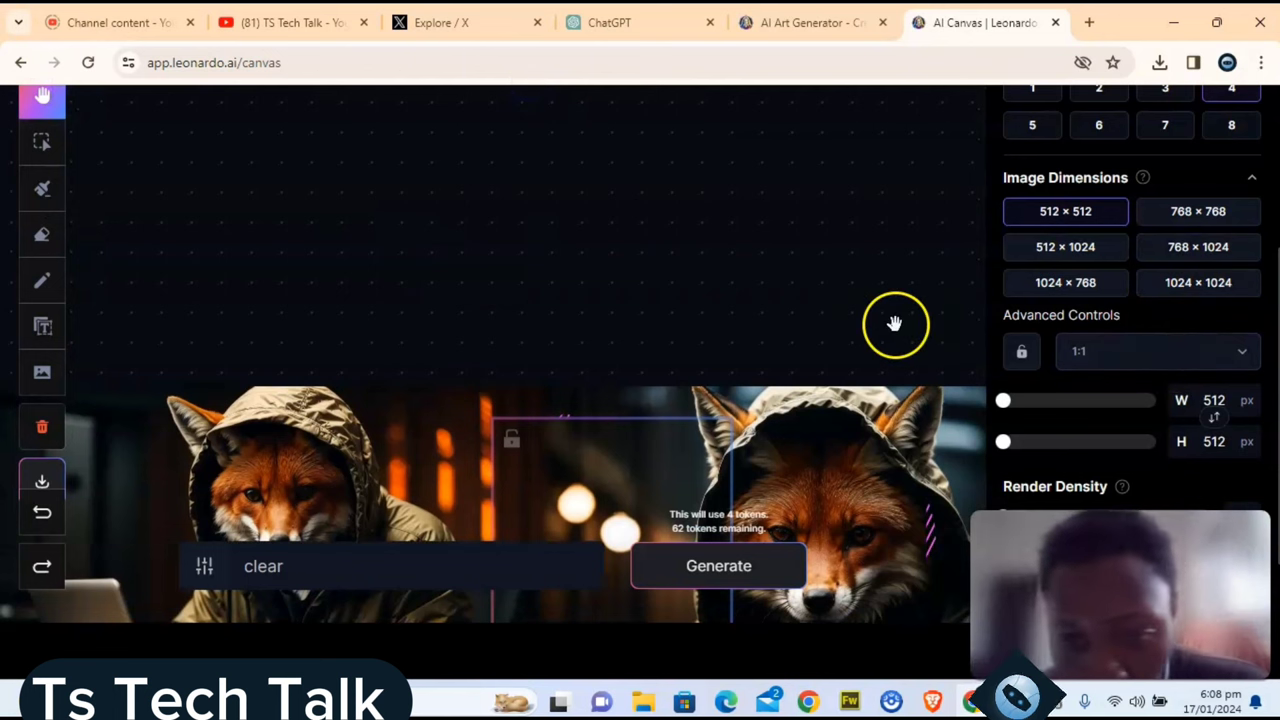
pyautogui.moveTo(488, 447); pyautogui.dragTo(751, 180)
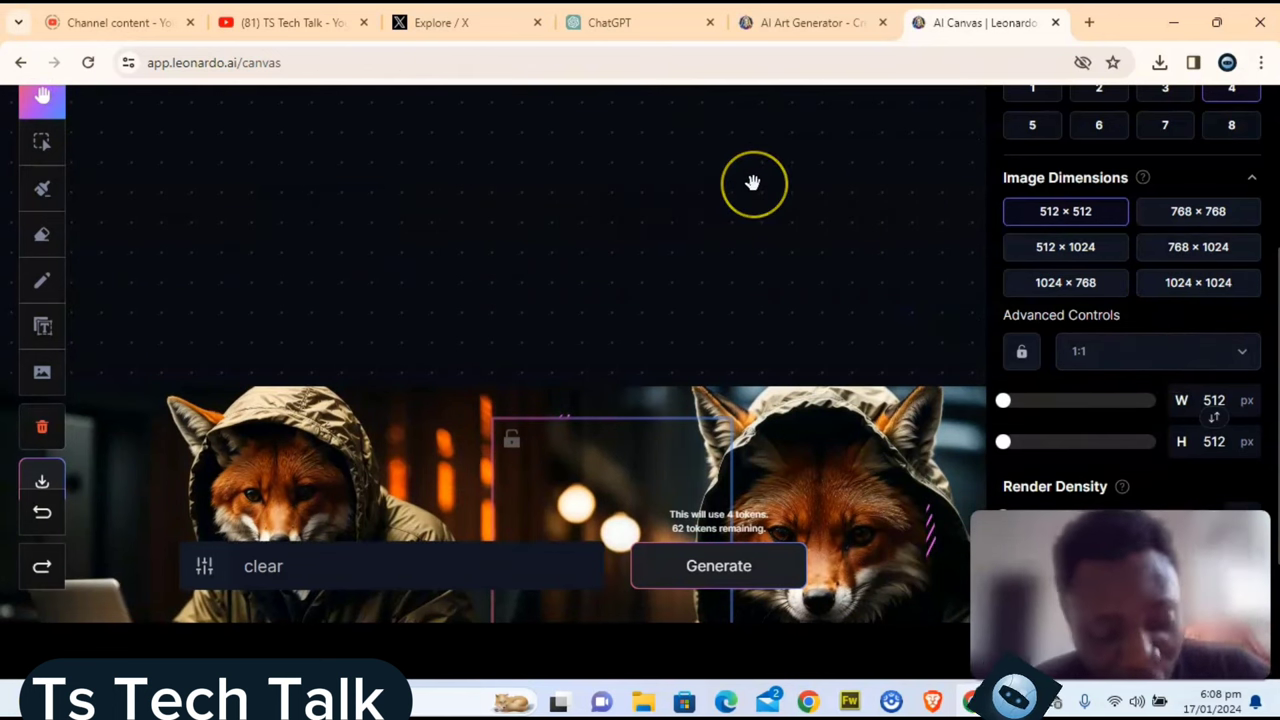
pyautogui.hotkey('ctrl', '-')
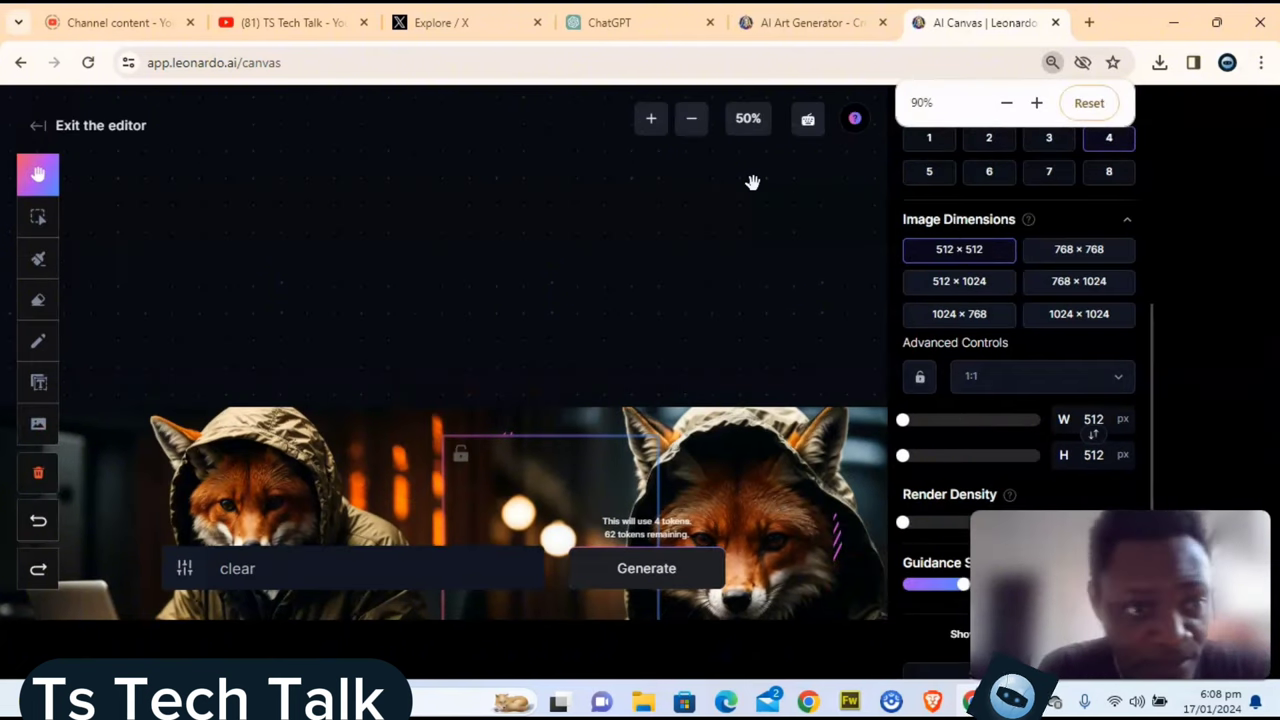
pyautogui.hotkey('ctrl', '-')
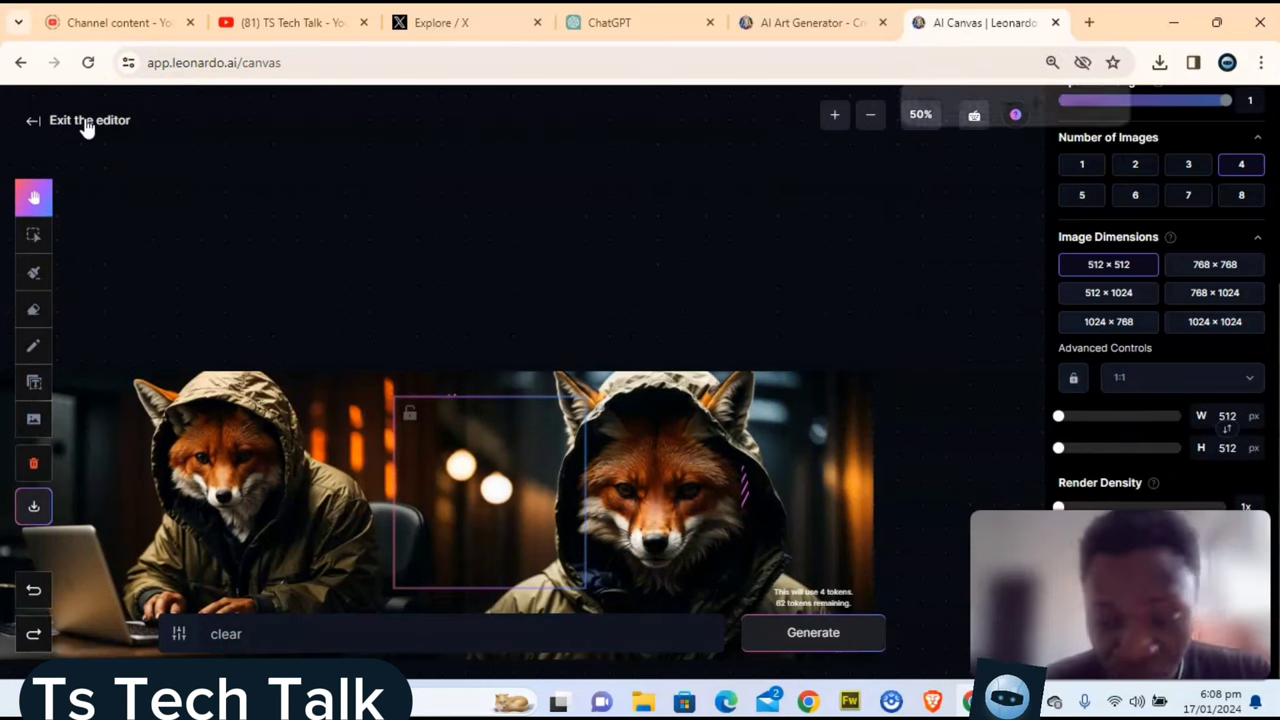
pyautogui.hotkey('ctrl', '0')
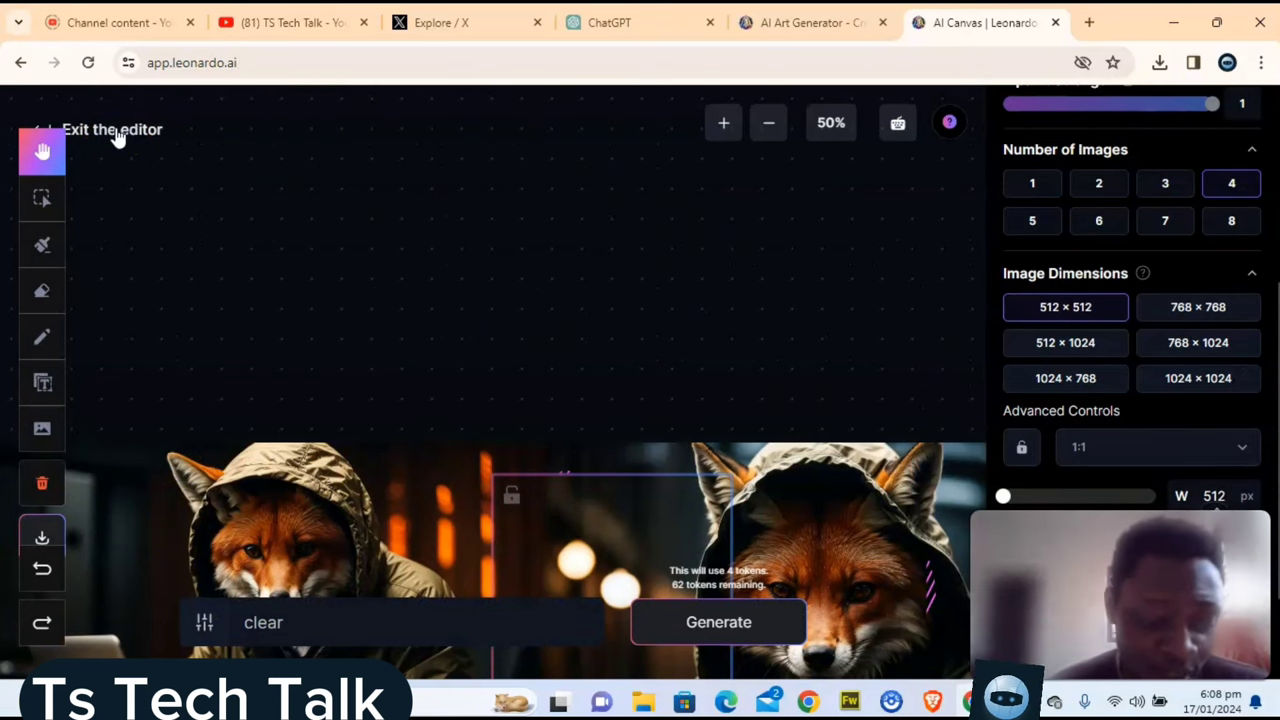
pyautogui.click(117, 137)
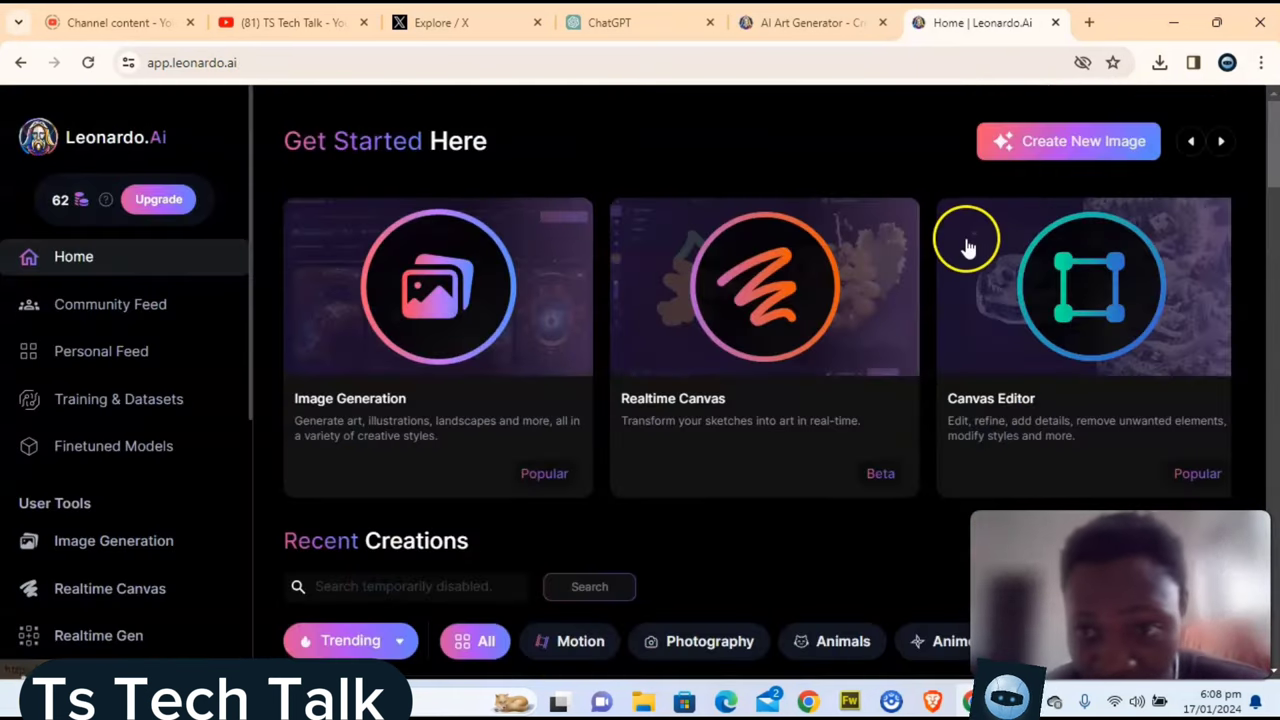
# Step: Go to the Personal Feed and open the details of the generated hooded hacker fox typing on a laptop
pyautogui.scroll(-2, 657, 545)
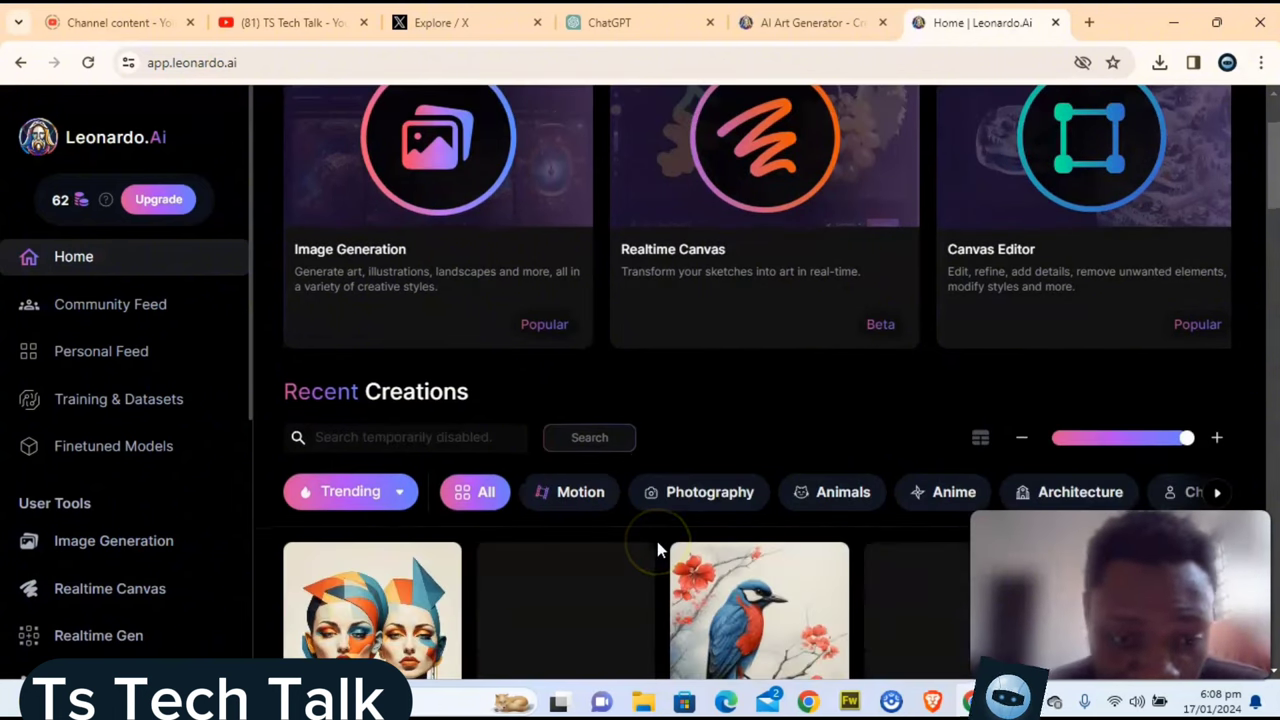
pyautogui.click(135, 358)
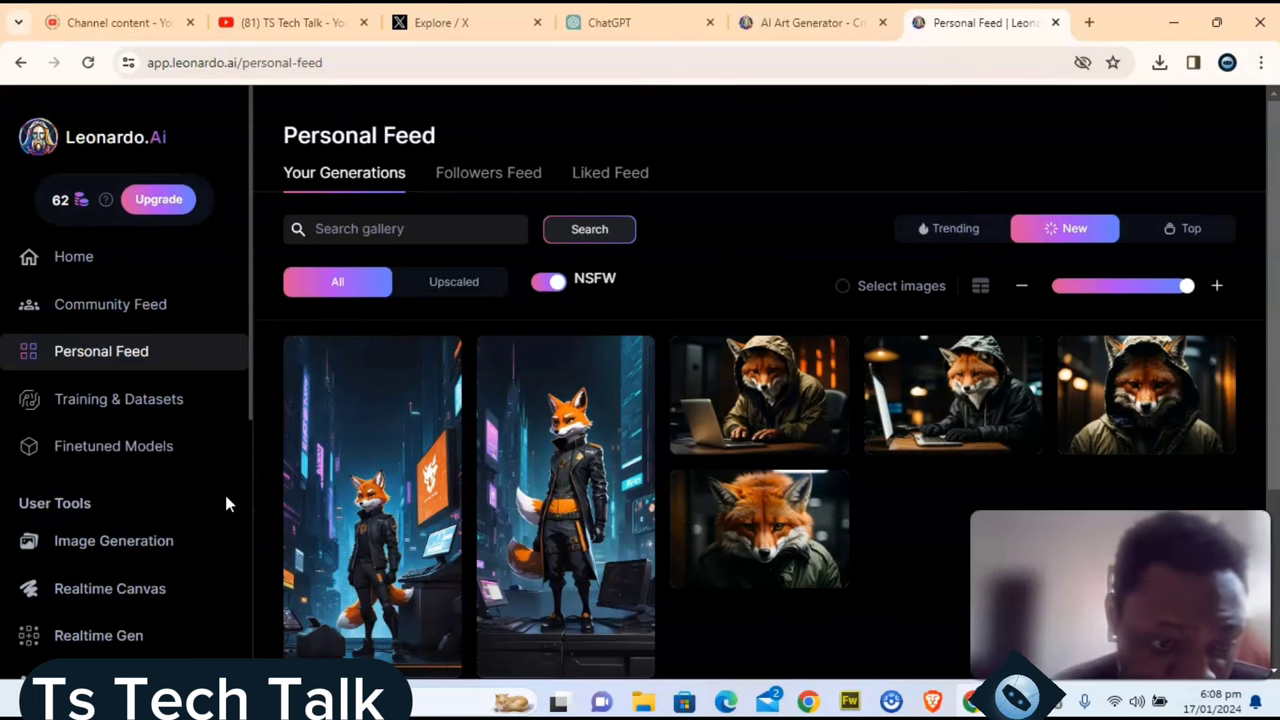
pyautogui.scroll(-2, 225, 505)
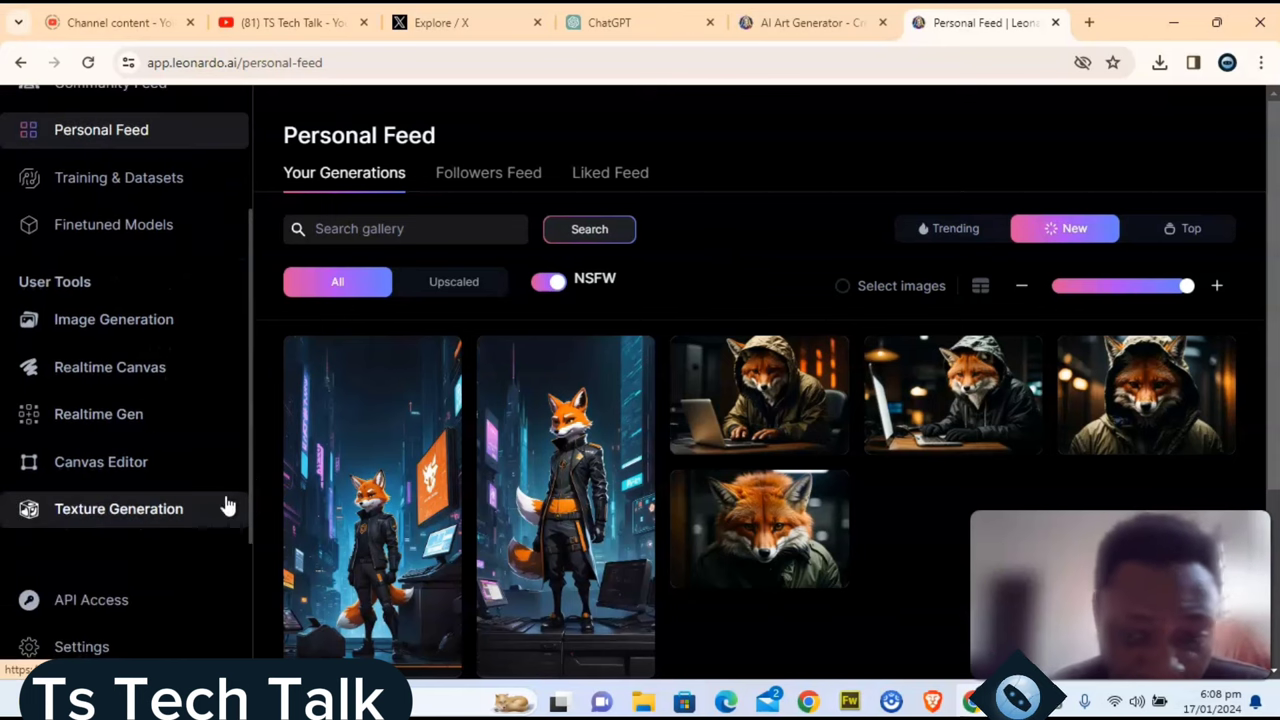
pyautogui.scroll(-1, 771, 560)
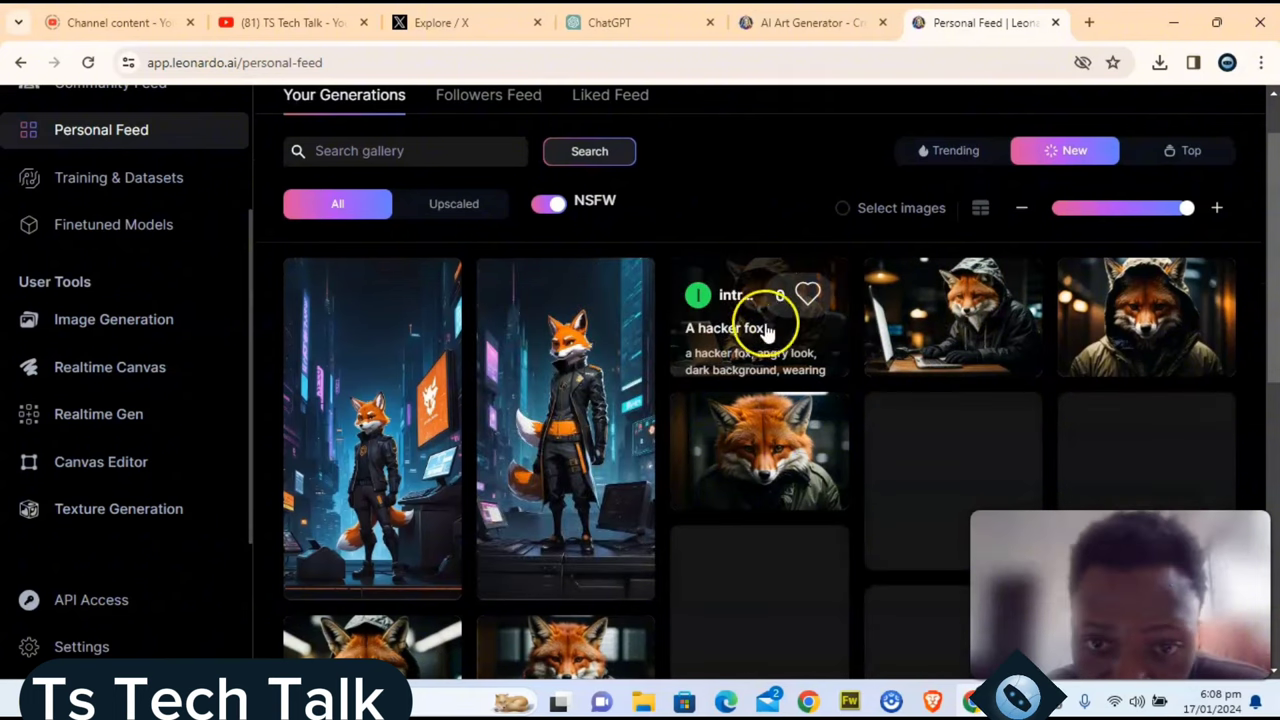
pyautogui.click(806, 334)
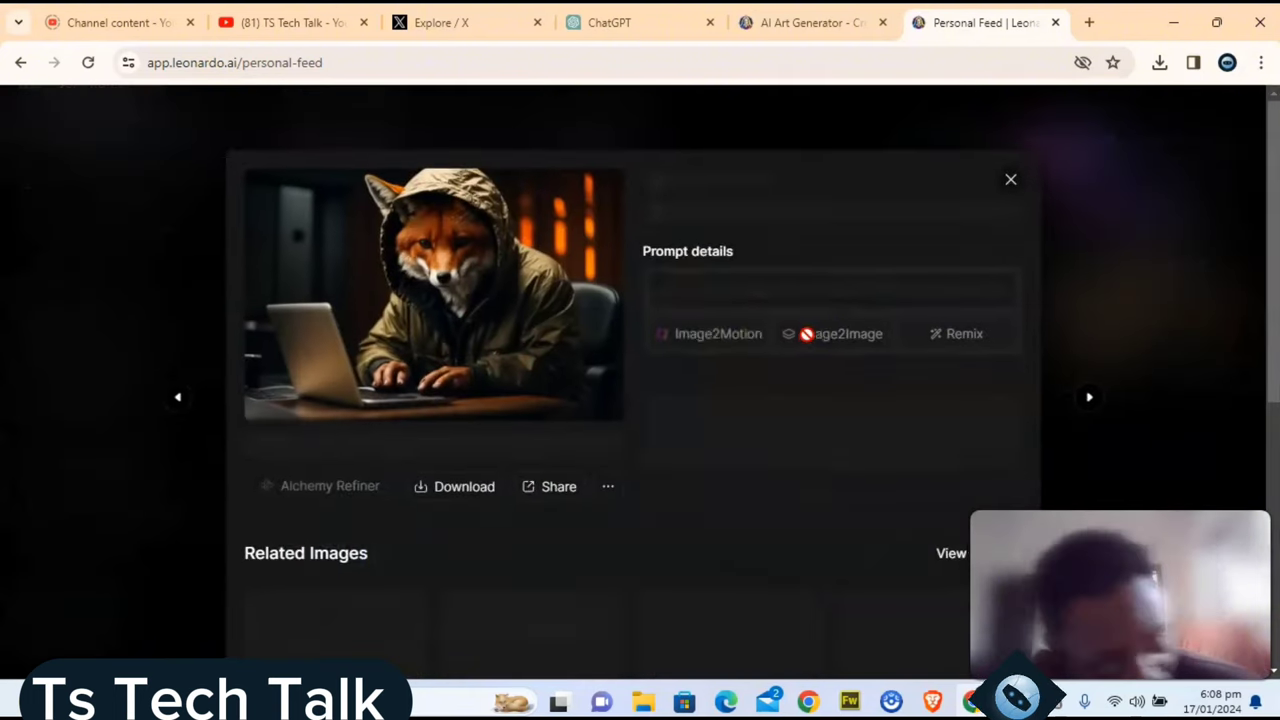